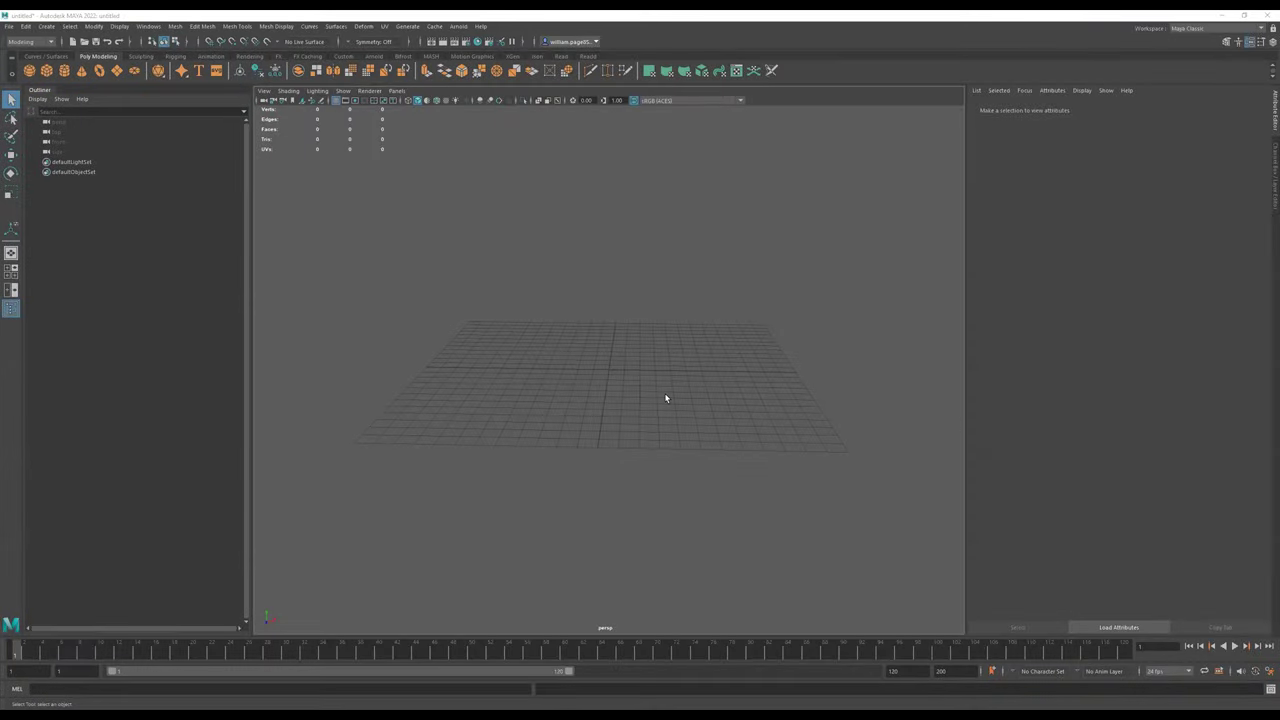
Switch to the four-view layout and maximize the front view
alt+middle_drag(665, 398, 667, 430)
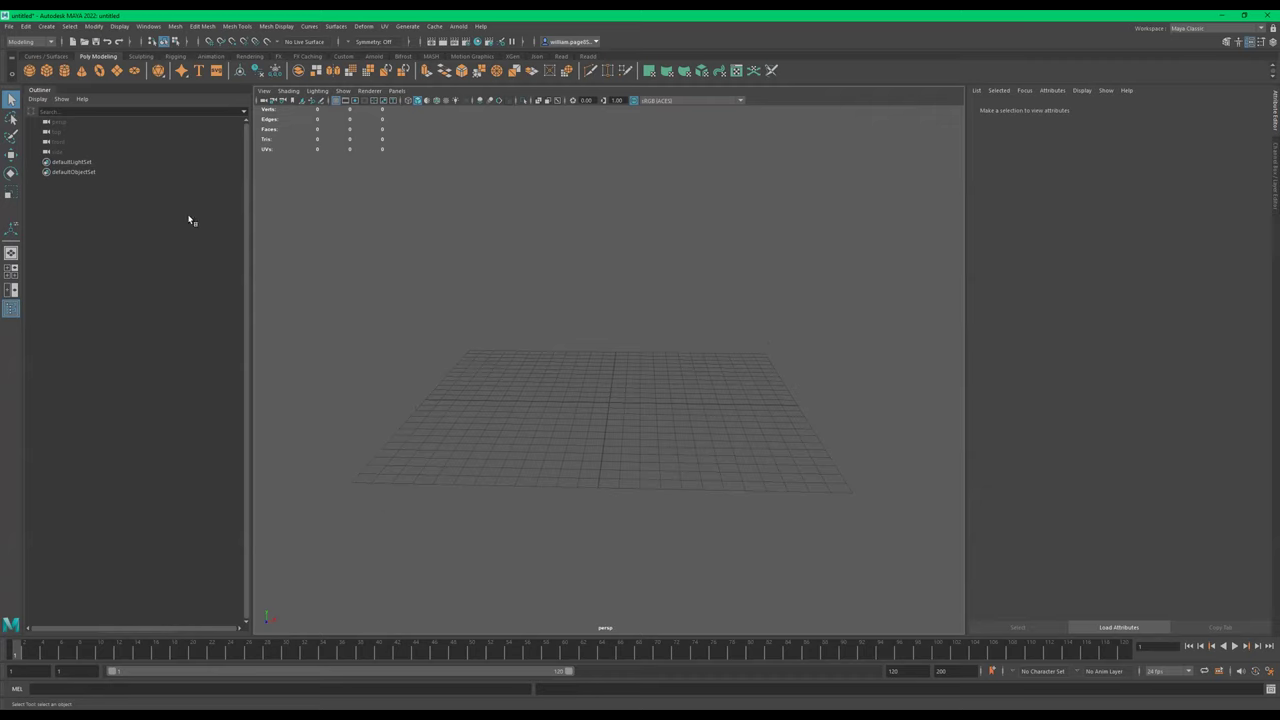
alt+drag(623, 314, 617, 465)
alt+drag(580, 438, 607, 382)
key(space)
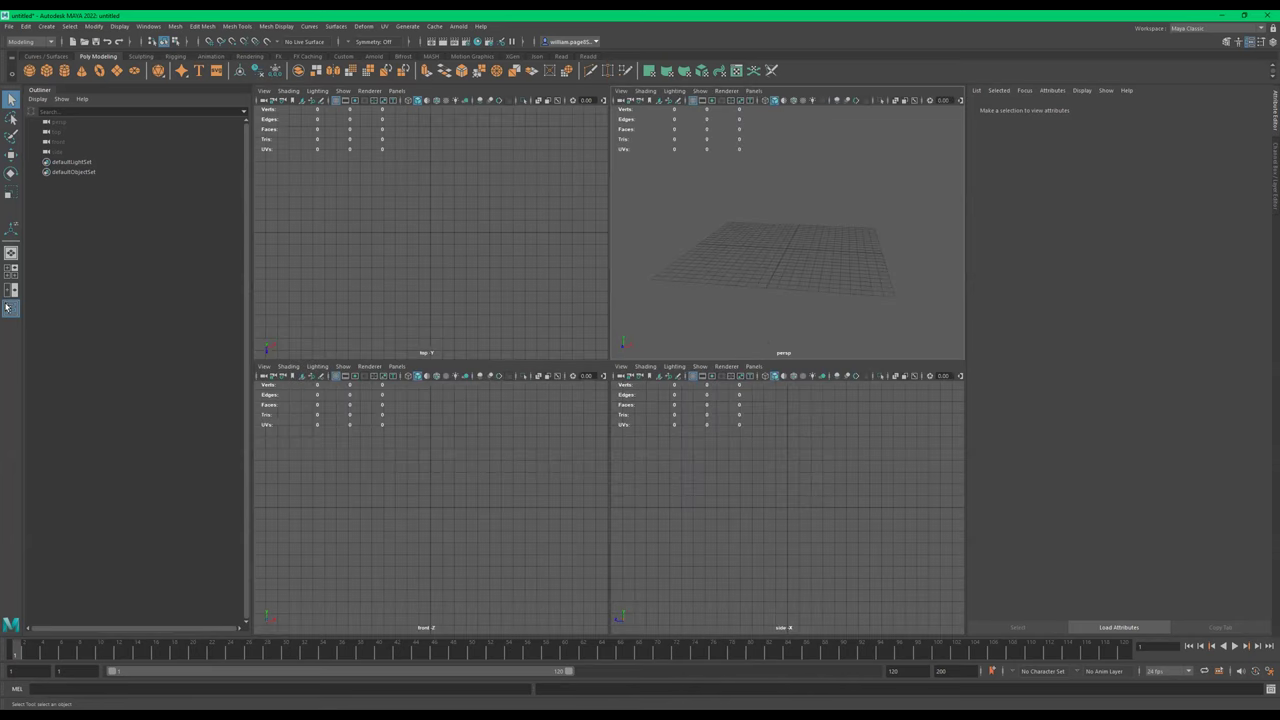
click(11, 252)
click(11, 270)
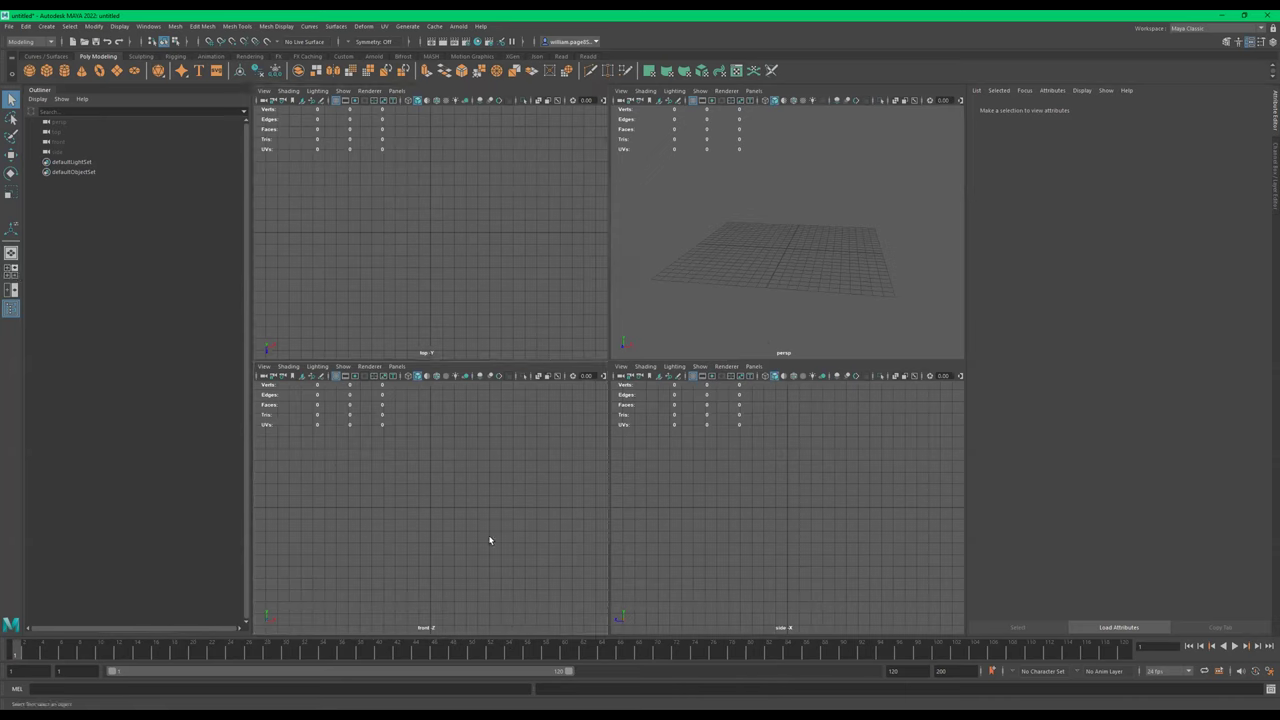
key(space)
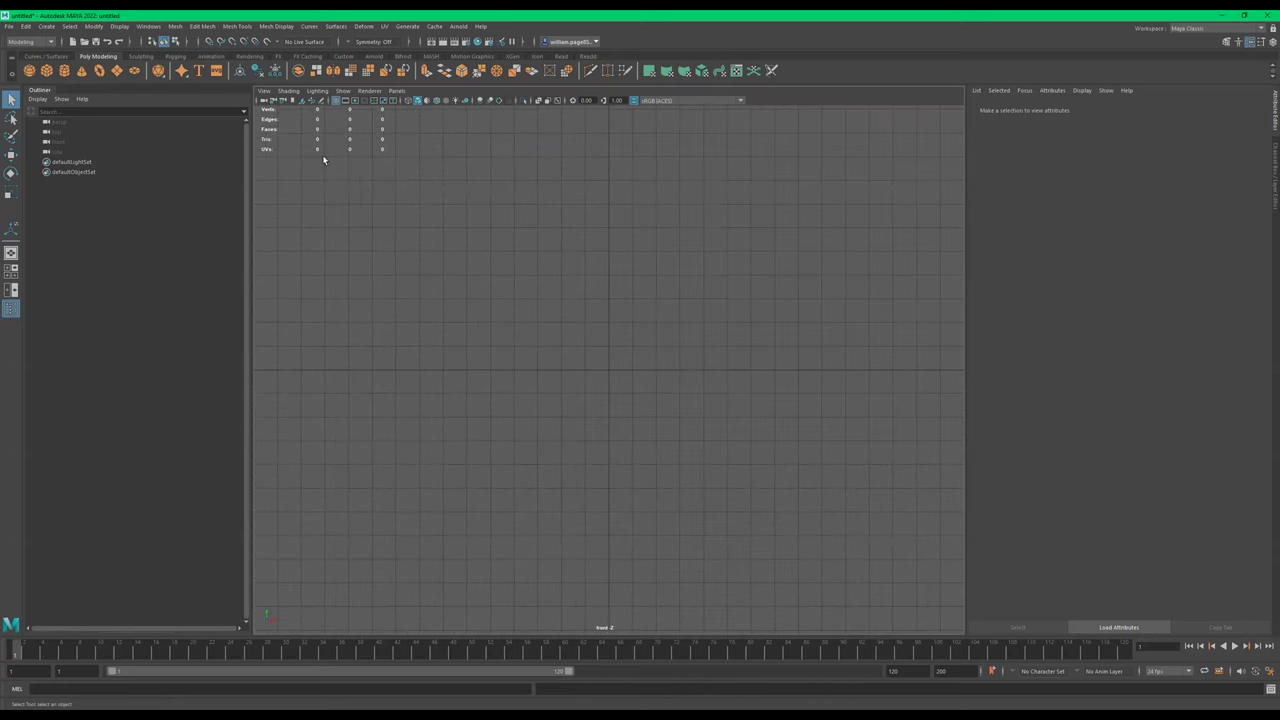
Import bumbu.png from the desktop's ABCD folder as an image plane in the front view
click(266, 91)
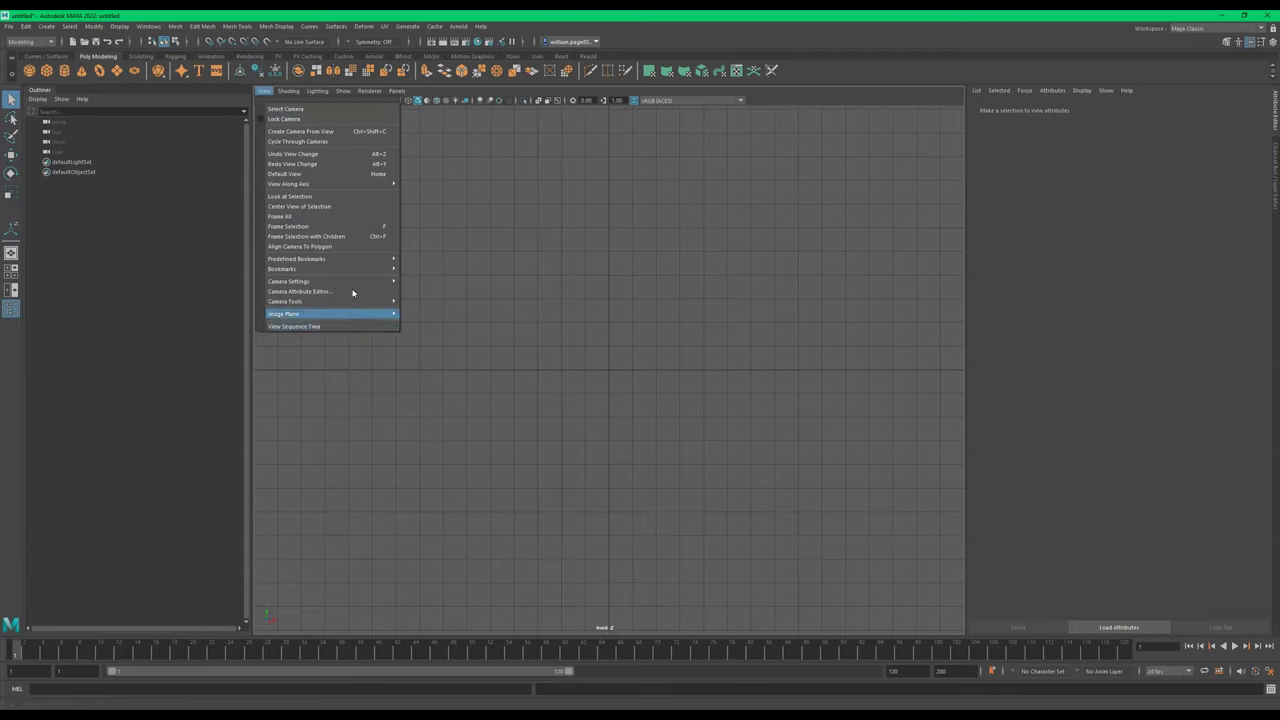
mouse_move(348, 261)
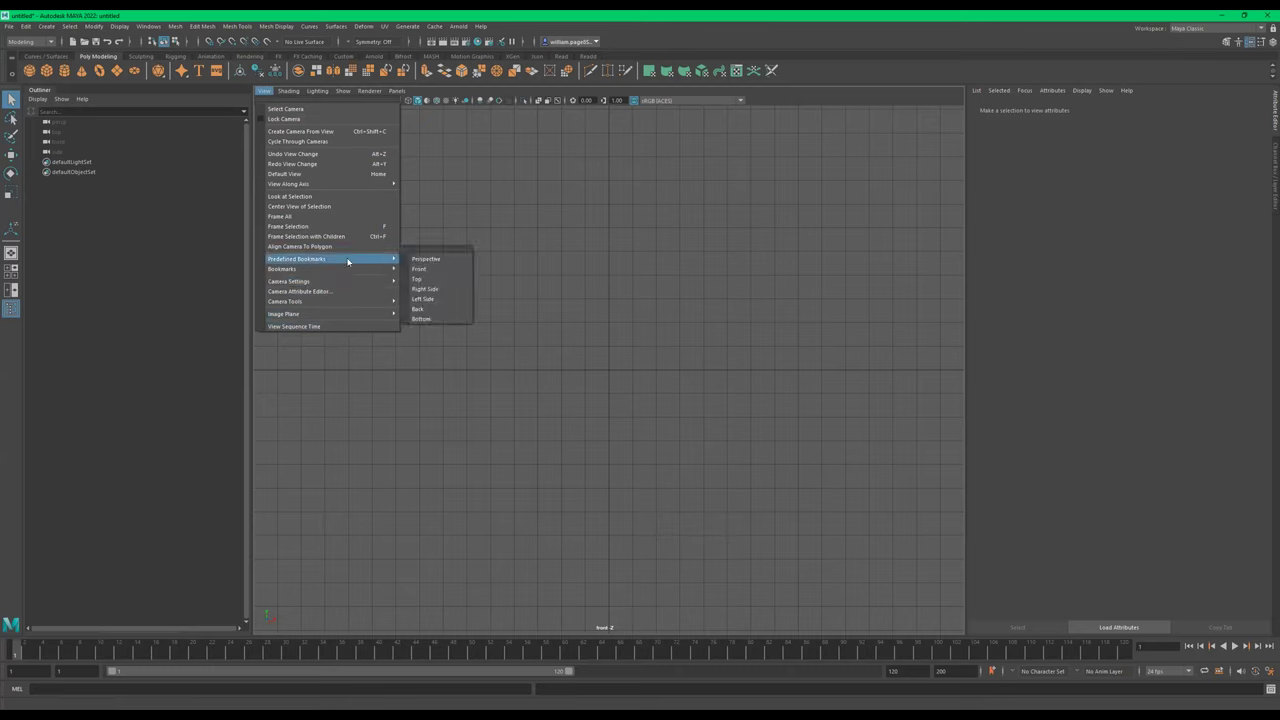
mouse_move(390, 314)
click(440, 315)
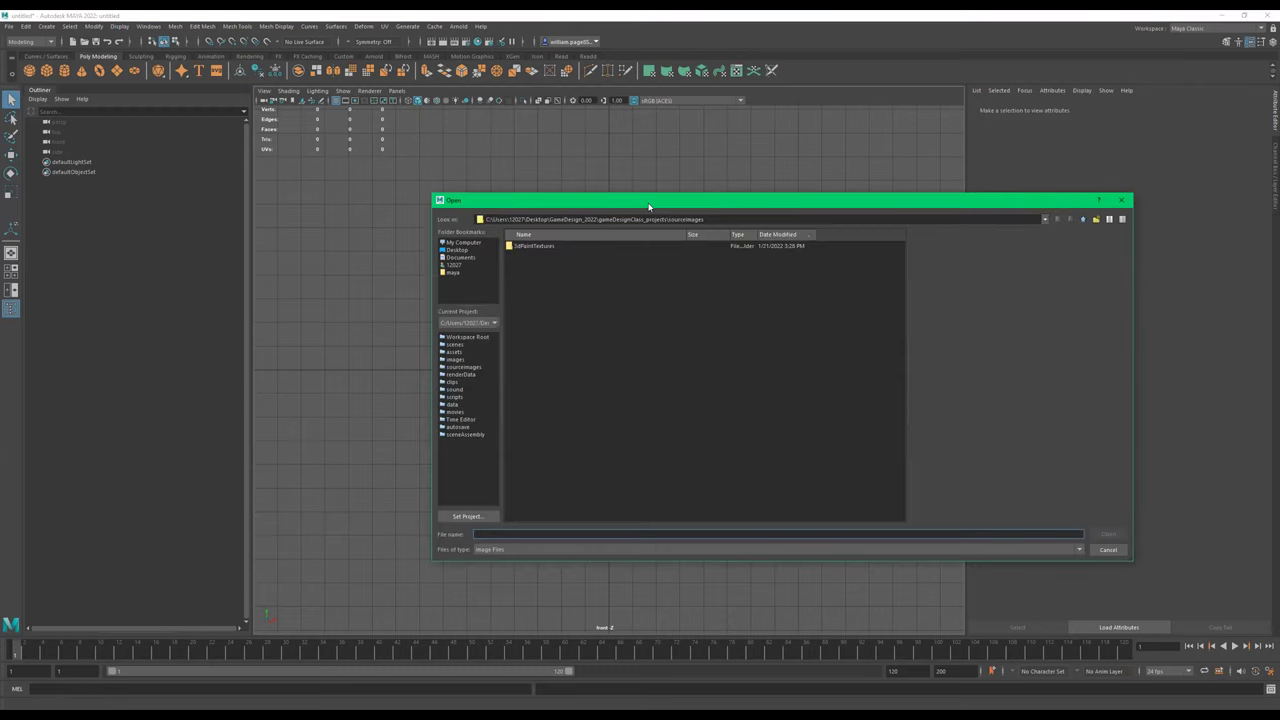
key(Escape)
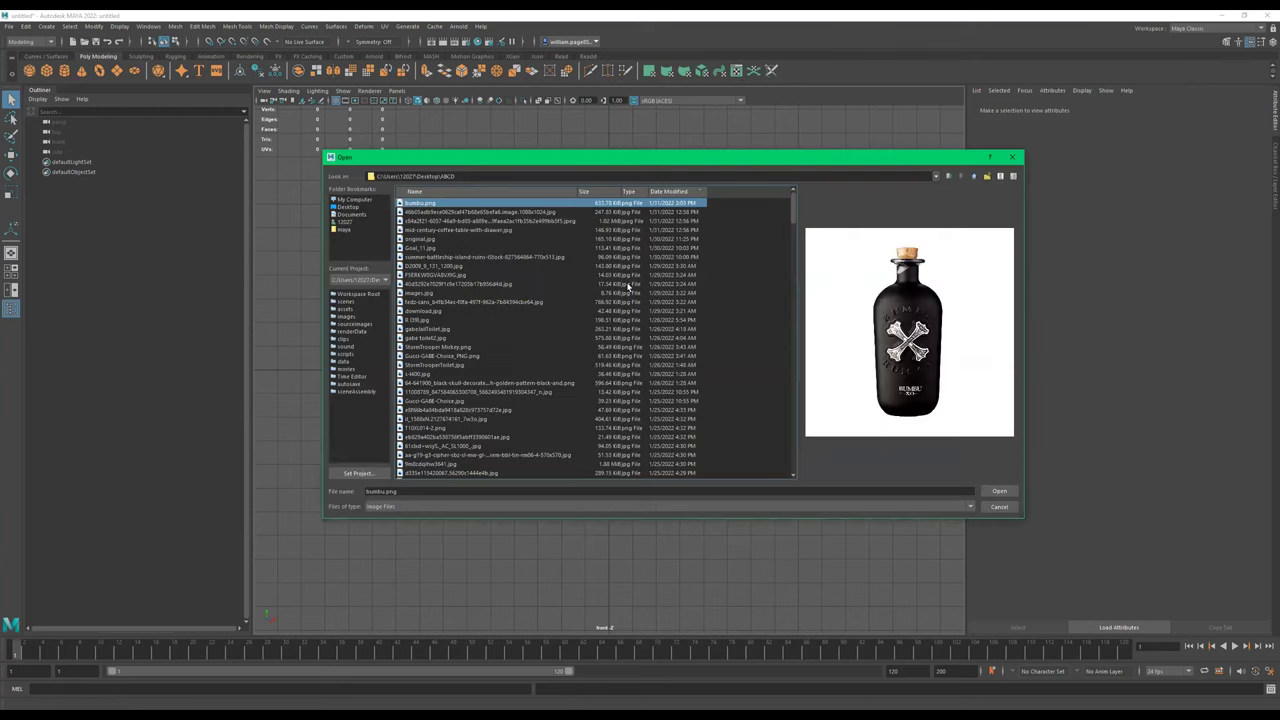
key(Return)
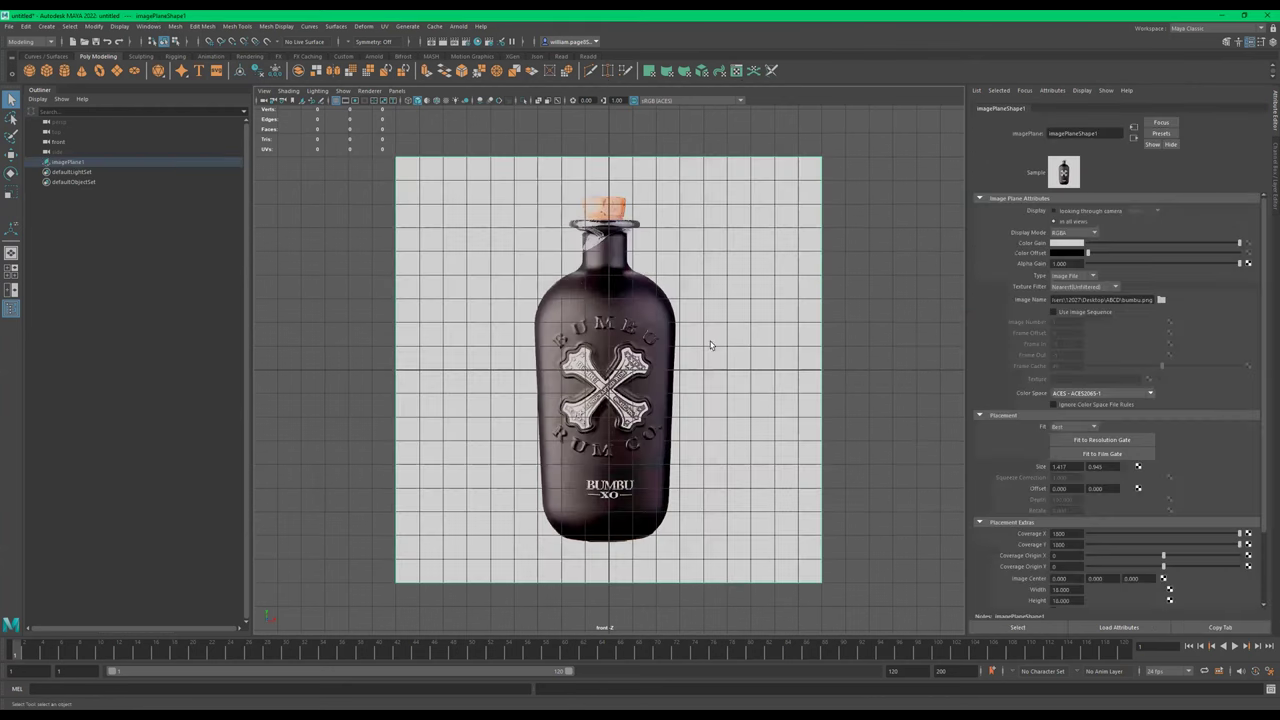
Move the image plane up so the bottle's base sits on the horizontal grid axis
alt+right_drag(679, 377, 514, 377)
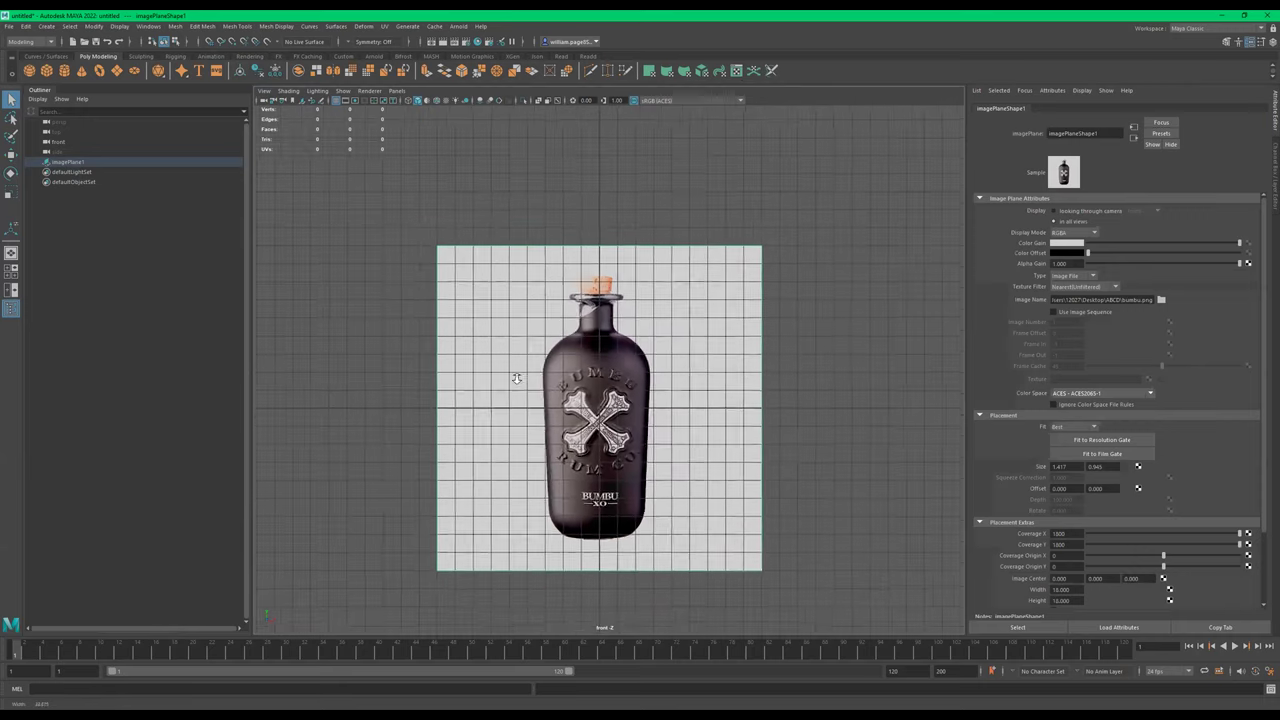
alt+middle_drag(771, 410, 799, 412)
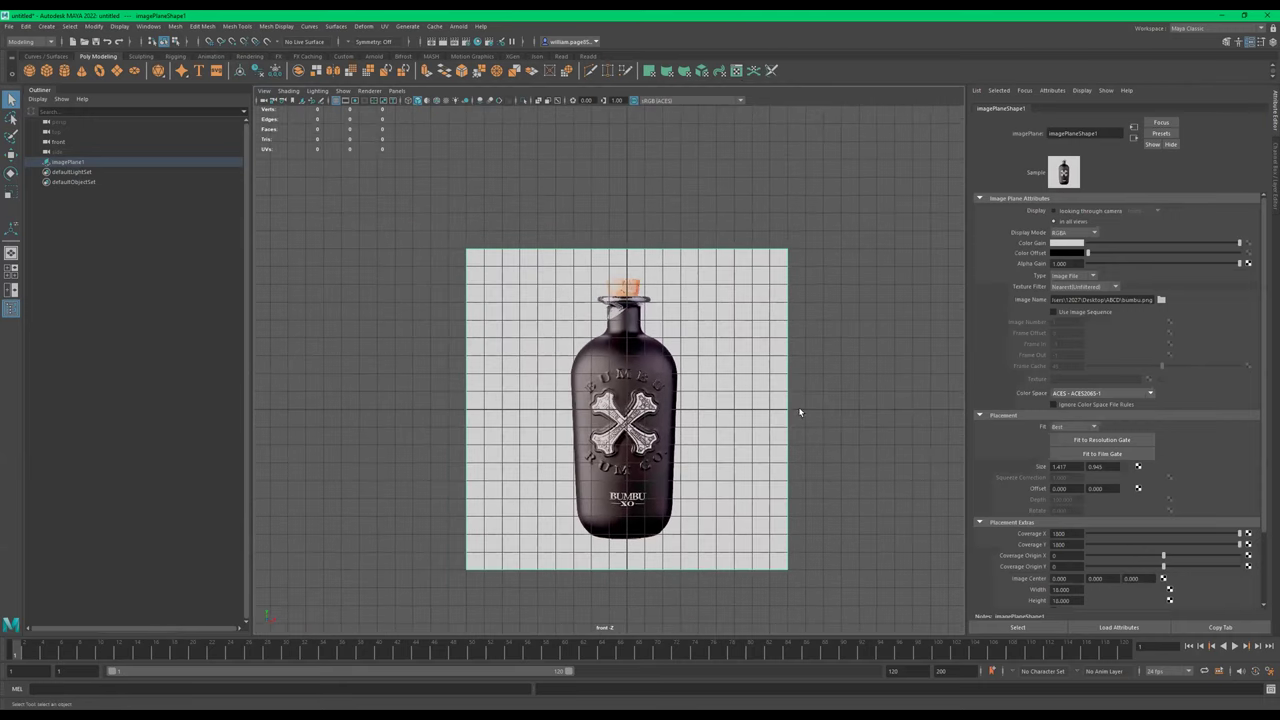
click(11, 154)
drag(626, 362, 648, 241)
scroll(743, 251, up, 3)
alt+middle_drag(743, 251, 720, 434)
scroll(723, 382, up, 2)
scroll(723, 382, up, 1)
alt+middle_drag(723, 382, 750, 333)
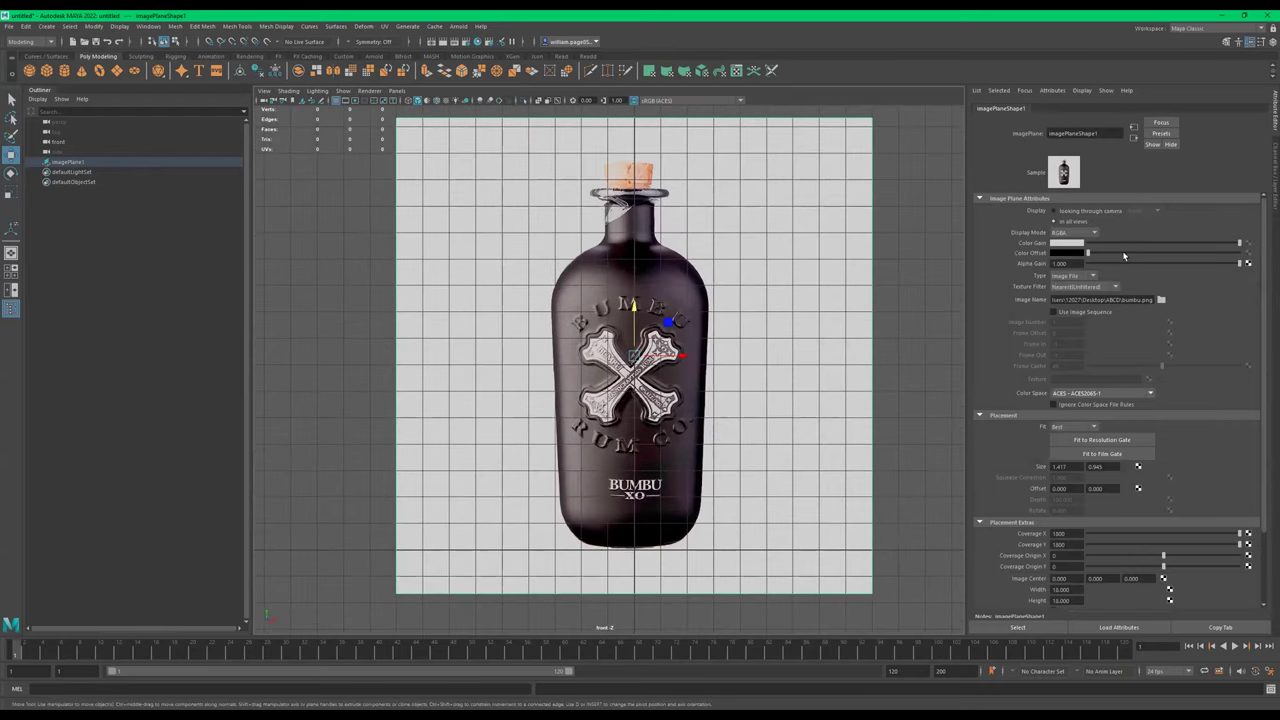
Darken the image plane by lowering its Color Gain and reduce its Alpha Gain to about 0.56
drag(1163, 267, 1243, 280)
drag(1173, 244, 1146, 251)
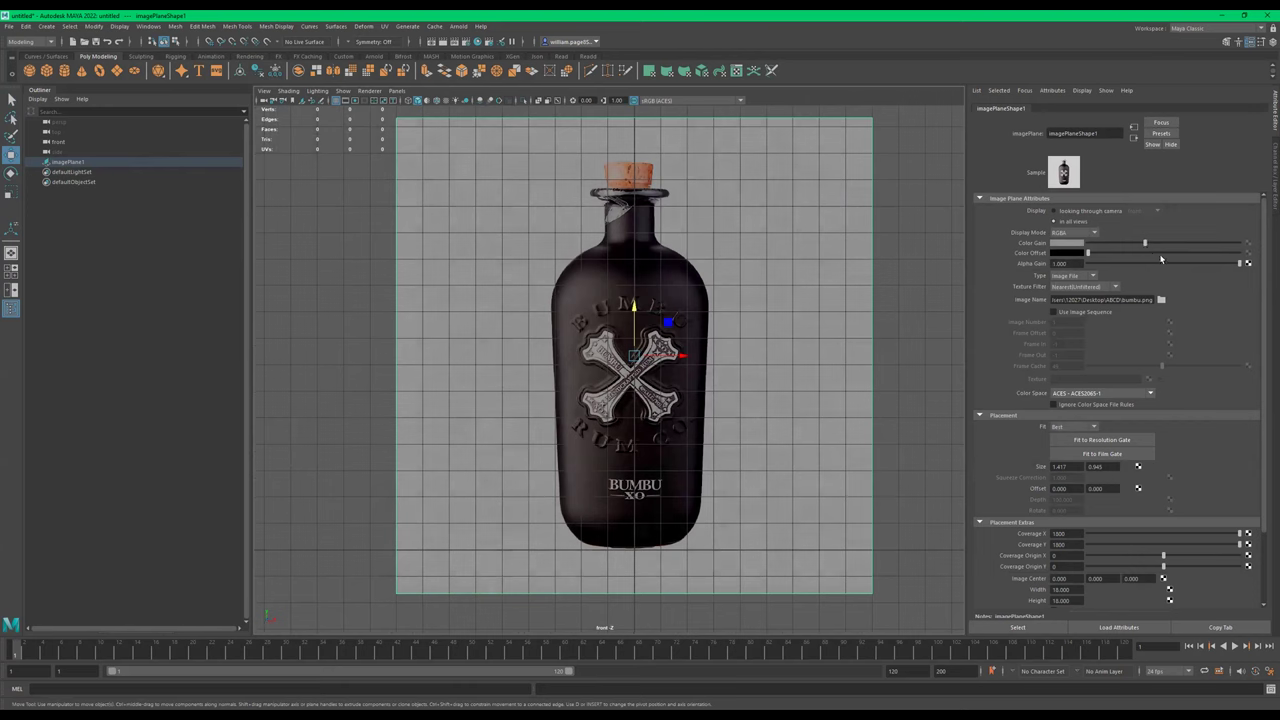
mouse_move(1222, 266)
mouse_down()
mouse_move(1161, 273)
mouse_move(1216, 267)
mouse_up()
drag(1099, 252, 1043, 256)
mouse_move(1179, 264)
mouse_down()
mouse_move(1157, 264)
mouse_move(1209, 265)
mouse_move(1173, 268)
mouse_up()
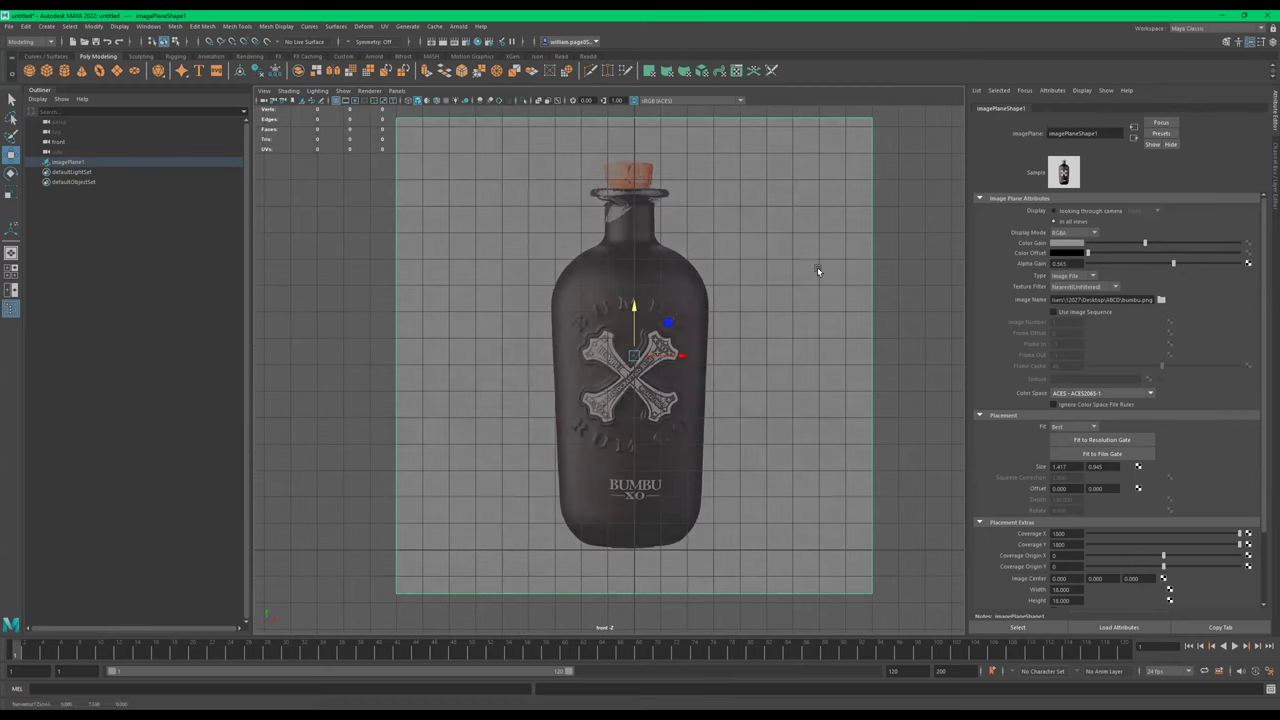
In the perspective view, move the image plane back along Z toward the rear edge of the grid
key(space)
key(space)
alt+drag(728, 287, 832, 276)
alt+drag(645, 272, 718, 356)
alt+drag(657, 425, 628, 440)
drag(582, 399, 662, 474)
alt+right_drag(645, 365, 842, 338)
alt+drag(842, 340, 560, 465)
alt+right_drag(560, 465, 392, 400)
alt+drag(680, 434, 685, 395)
alt+right_drag(685, 395, 715, 374)
alt+drag(714, 375, 712, 432)
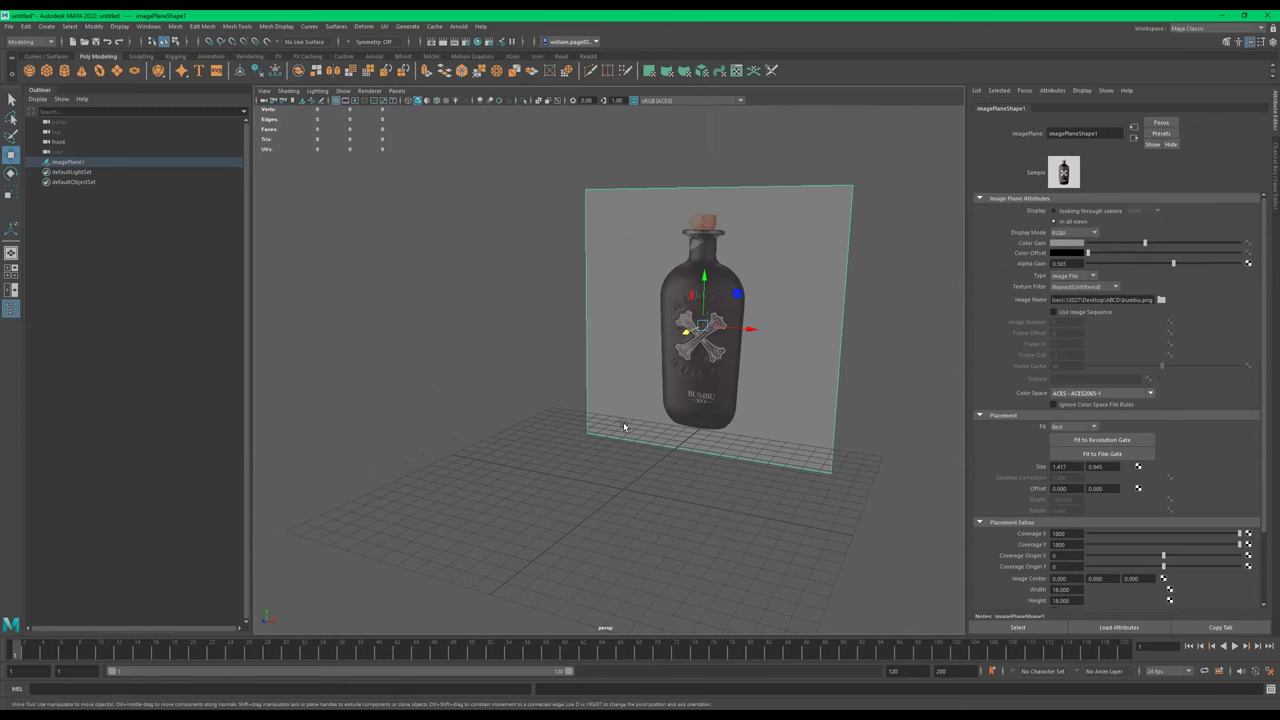
Create a polygon cylinder at the grid origin and bring up the front view against the bottle reference
click(66, 76)
mouse_move(640, 470)
alt+mouse_down()
mouse_move(666, 457)
mouse_move(639, 458)
alt+mouse_up()
alt+right_drag(639, 458, 824, 450)
alt+drag(824, 450, 735, 437)
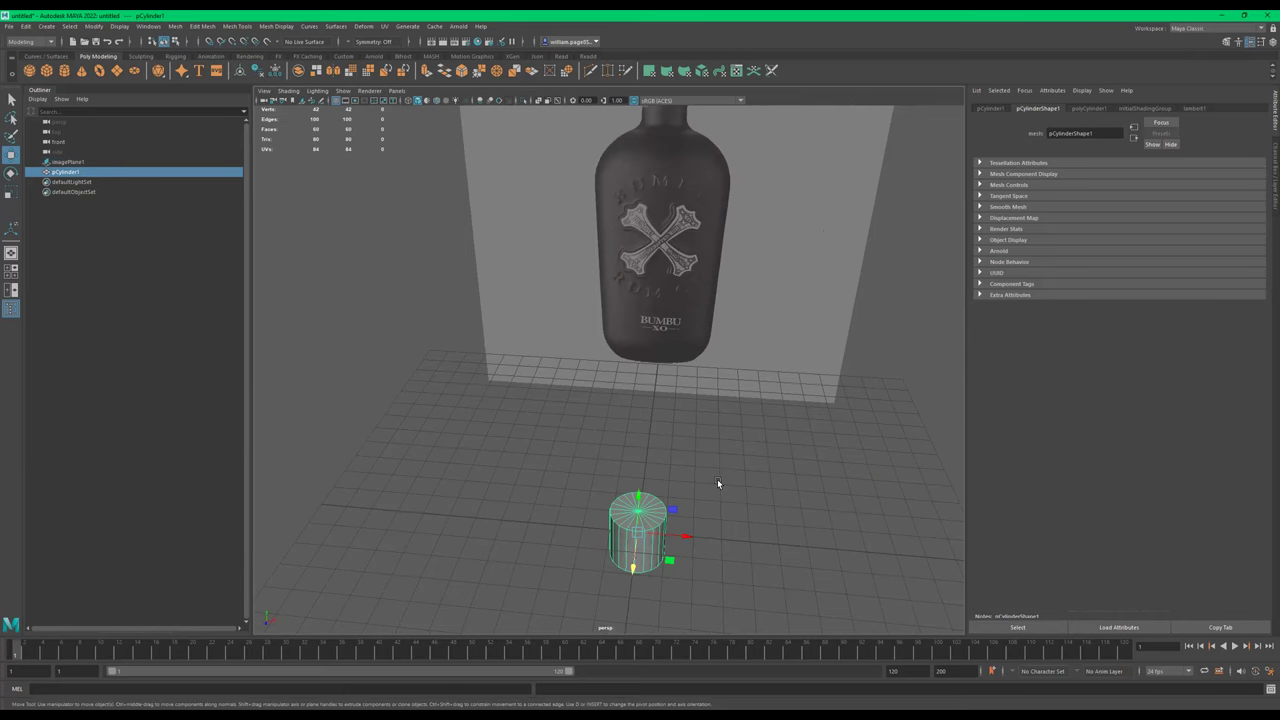
key(space)
key(space)
alt+middle_drag(738, 412, 714, 332)
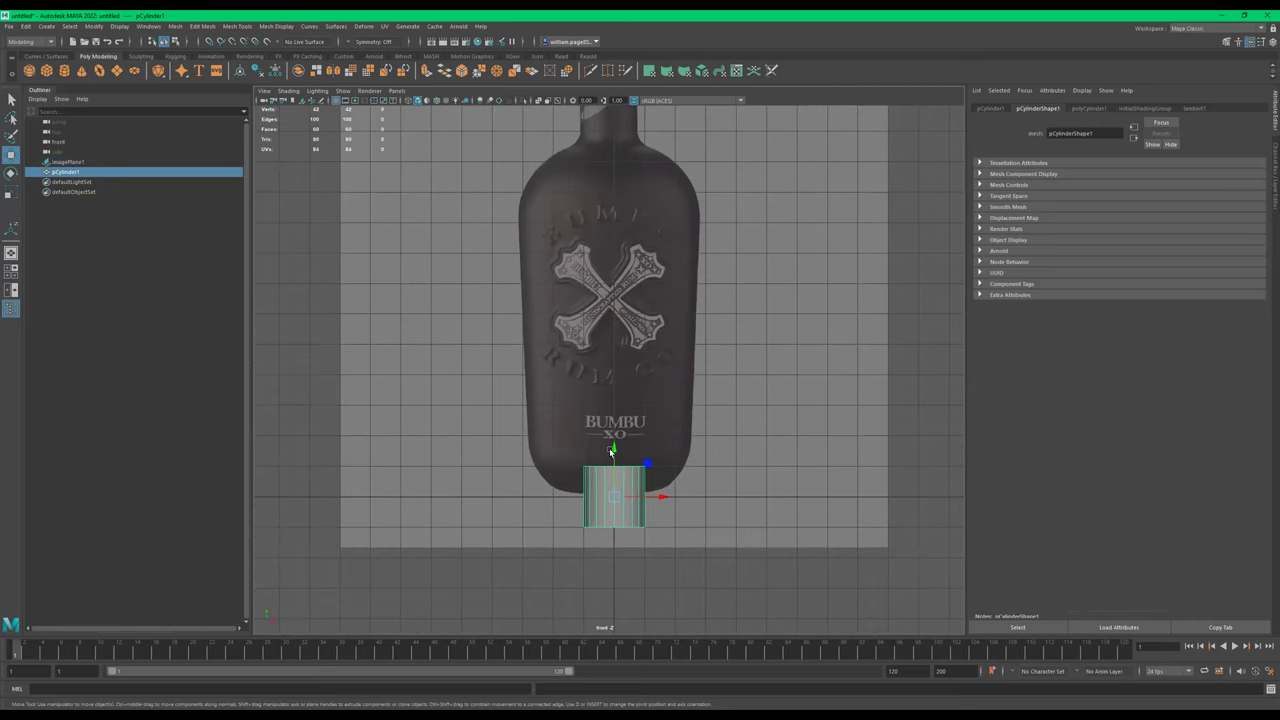
Raise the cylinder over the middle of the bottle body and scale it up uniformly to nearly the body's width
drag(614, 452, 666, 377)
key(r)
key(w)
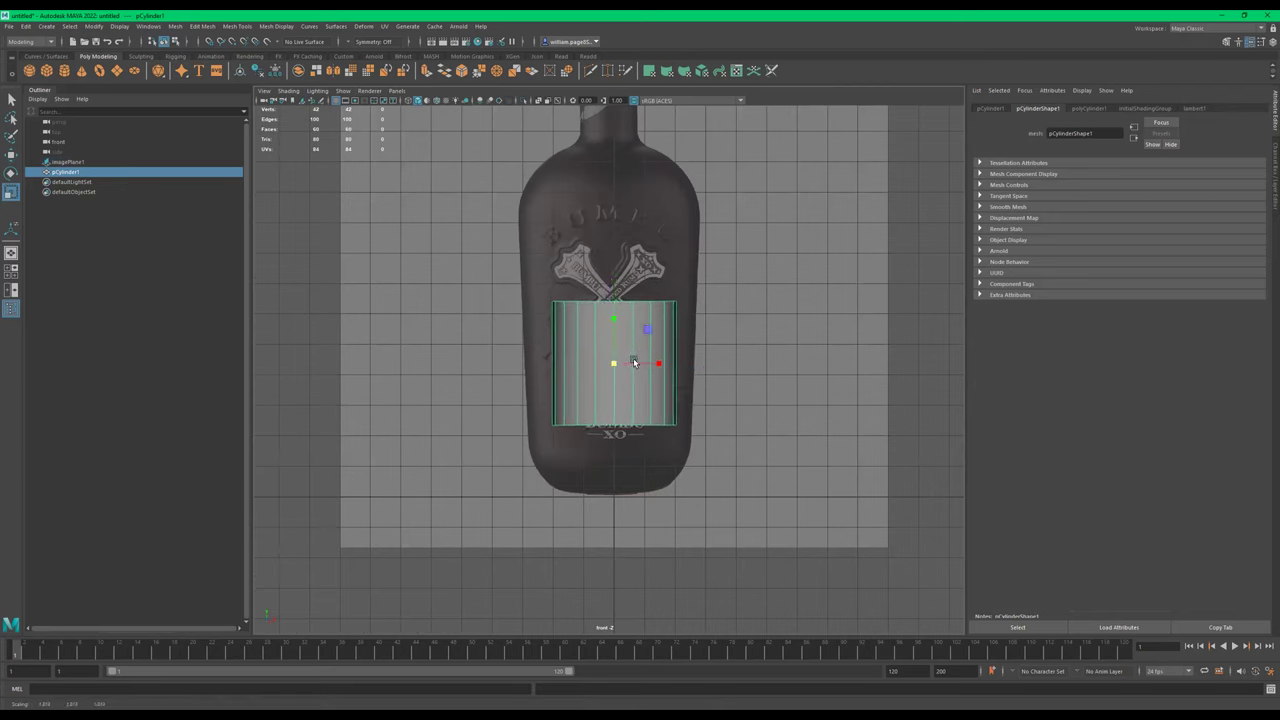
drag(613, 327, 639, 323)
key(r)
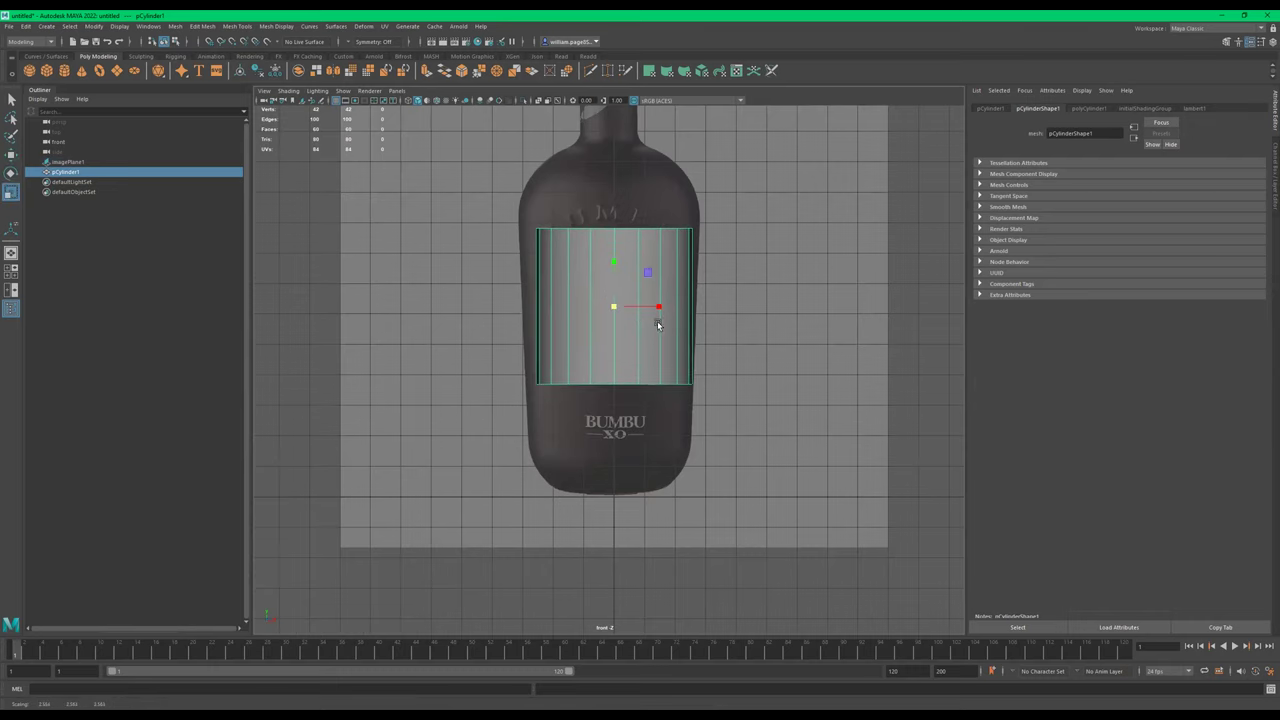
alt+middle_drag(667, 334, 688, 381)
scroll(738, 435, up, 1)
alt+middle_drag(643, 213, 641, 348)
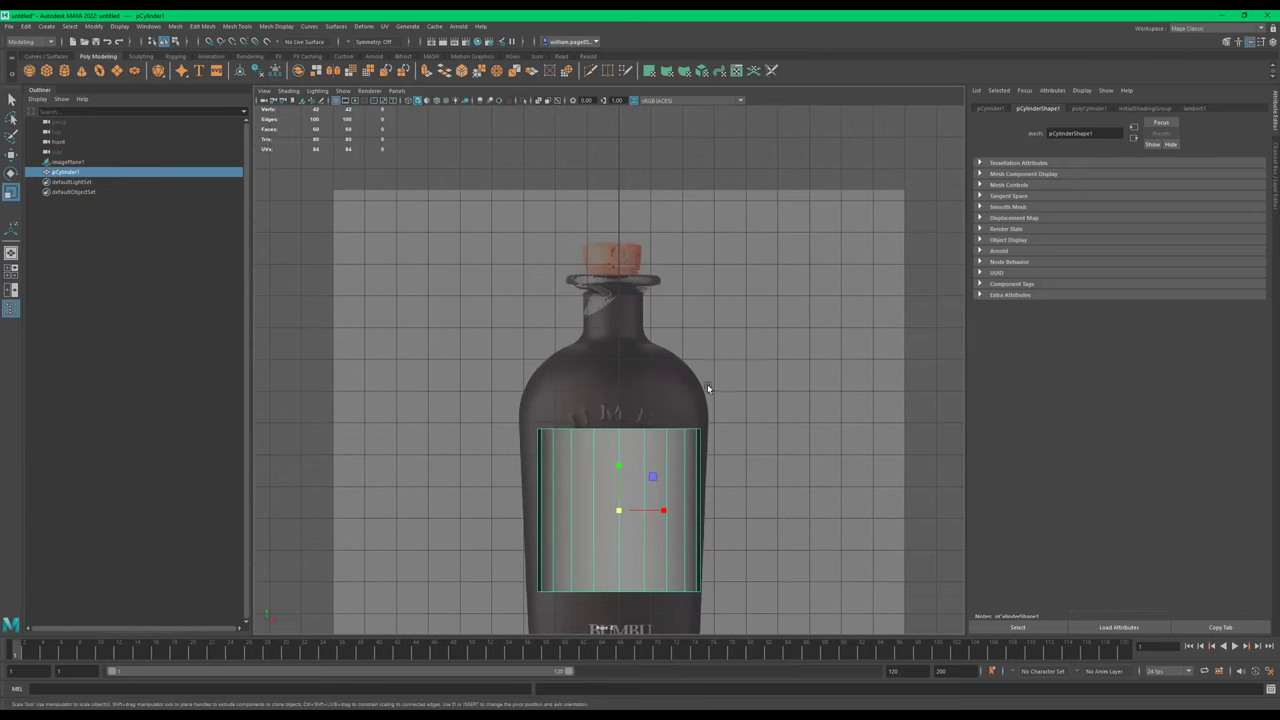
alt+middle_drag(715, 388, 700, 240)
scroll(773, 406, up, 3)
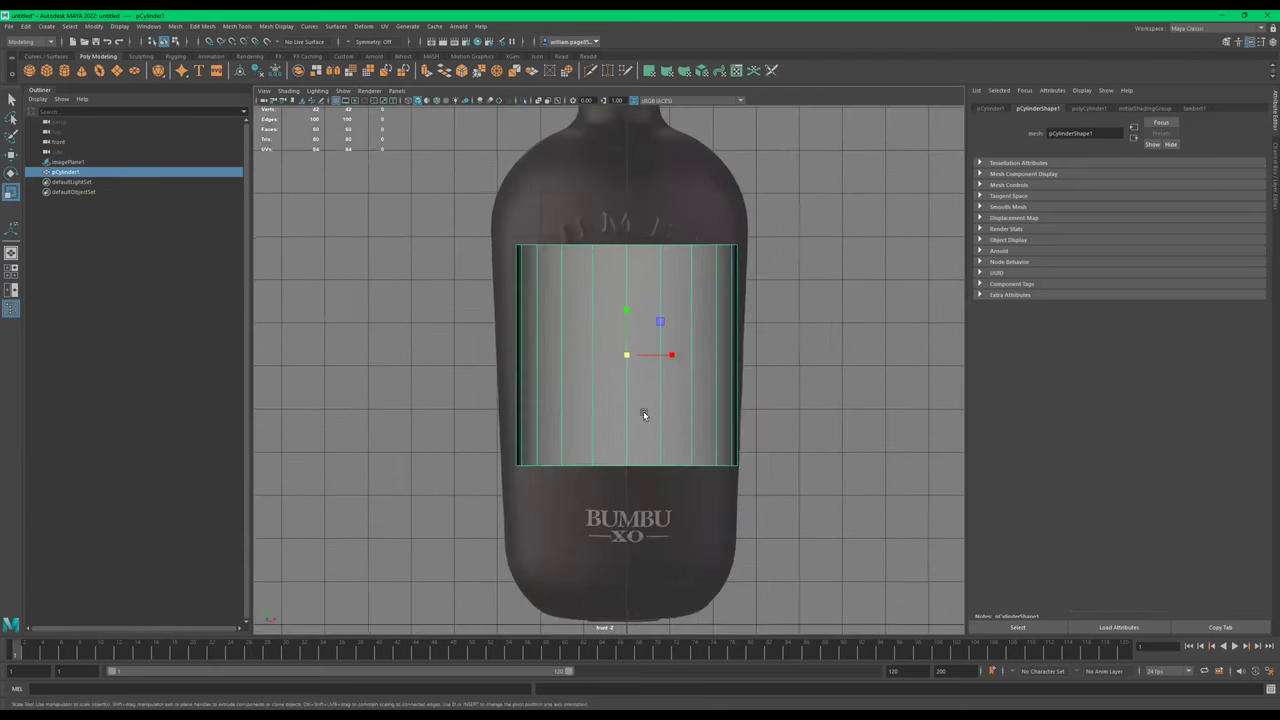
Shift the image plane horizontally so the reference bottle is centred on the vertical grid axis and the cylinder
alt+right_drag(644, 410, 756, 397)
alt+middle_drag(756, 397, 734, 295)
click(771, 508)
alt+right_drag(777, 505, 551, 512)
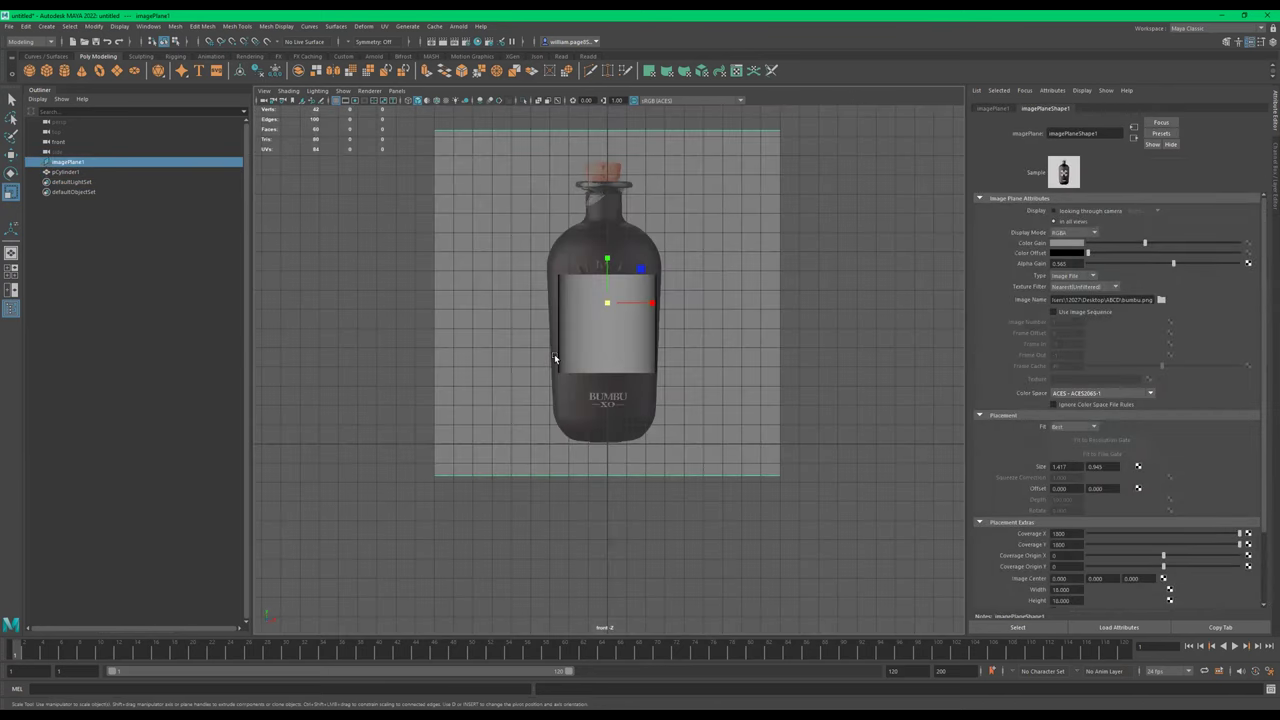
scroll(580, 354, up, 2)
key(w)
alt+right_drag(637, 398, 878, 365)
alt+middle_drag(506, 365, 478, 418)
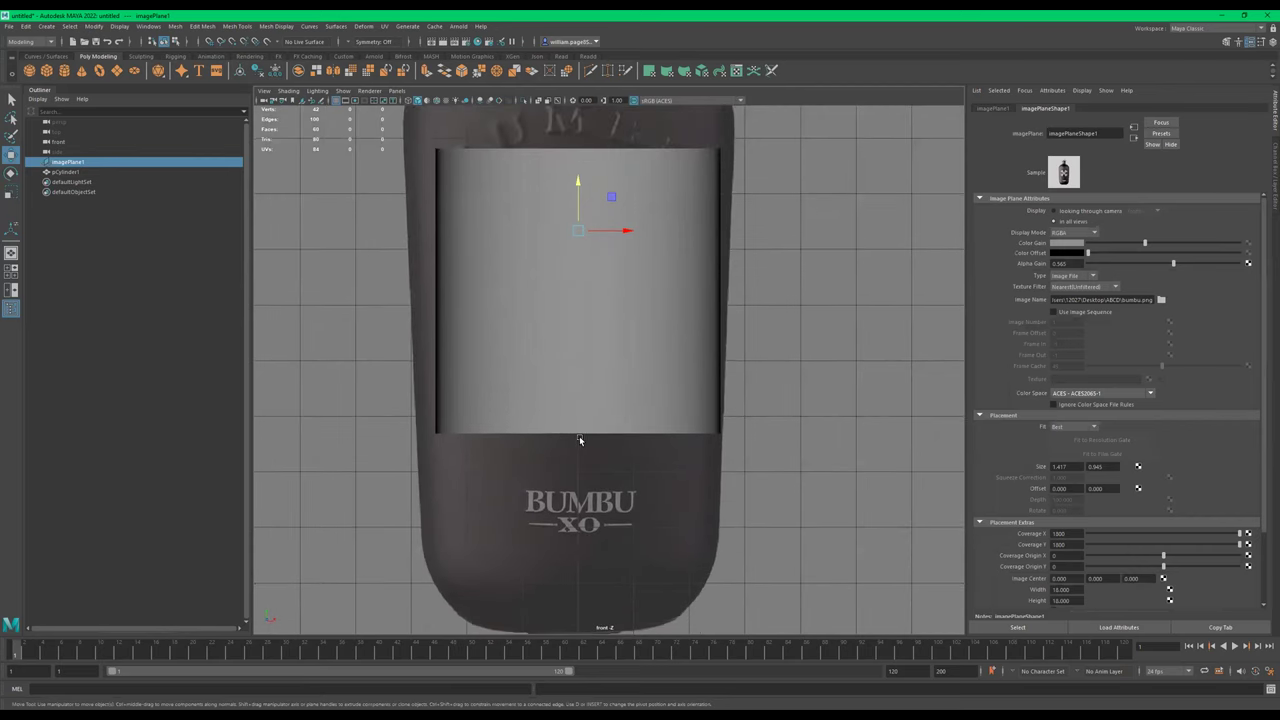
key(4)
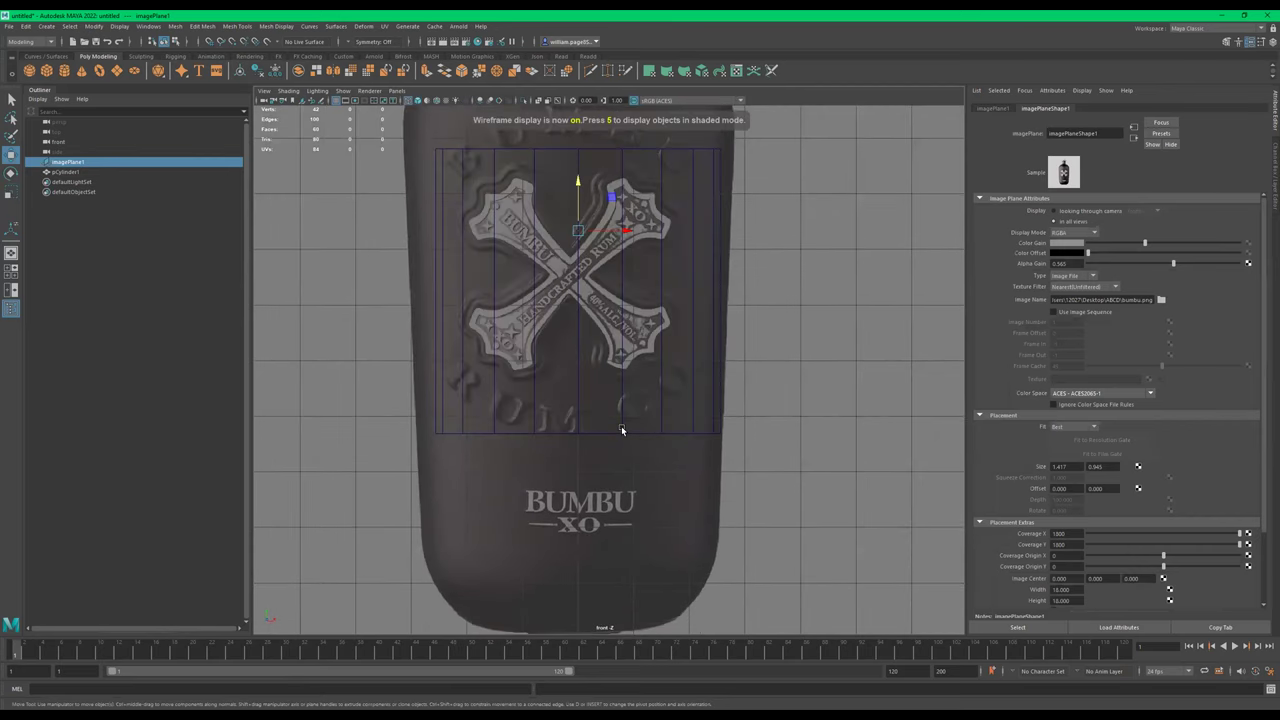
key(5)
key(f)
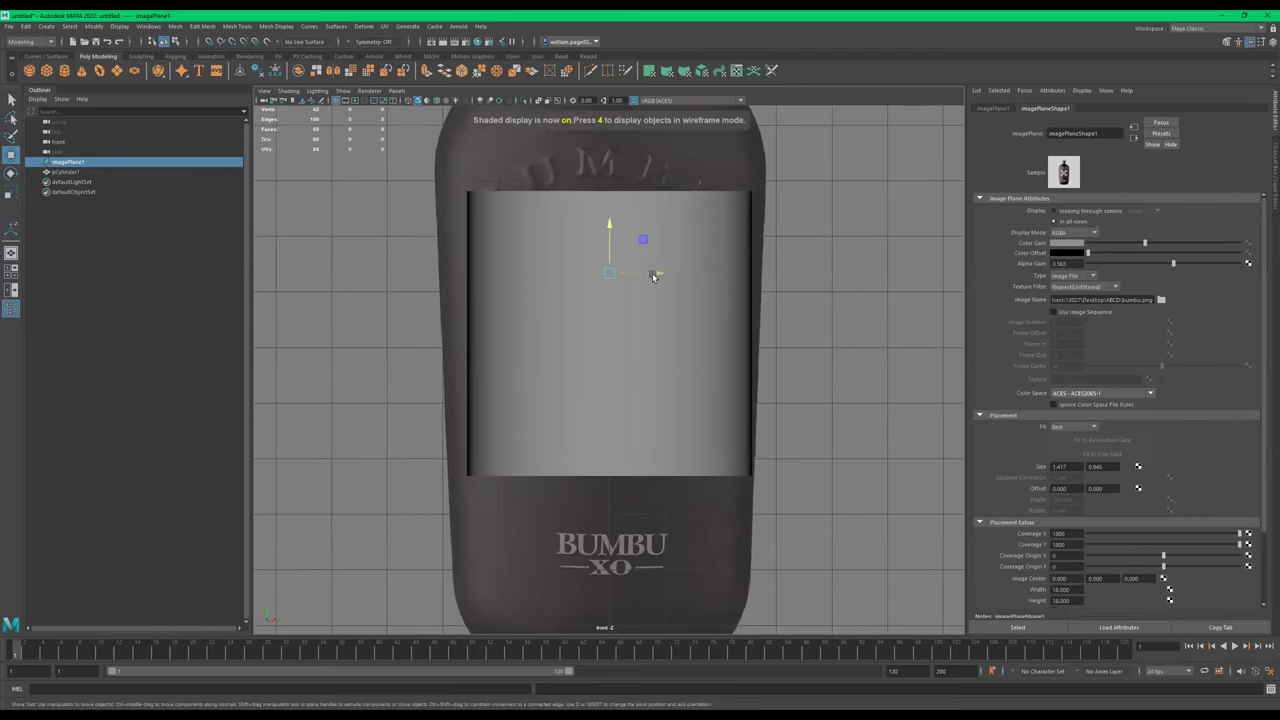
mouse_move(654, 275)
mouse_down()
mouse_move(665, 274)
mouse_move(607, 299)
mouse_move(610, 349)
mouse_up()
scroll(609, 300, down, 3)
Lower the cylinder over the bottle's lower body and scale it uniformly to match the body's width
click(600, 354)
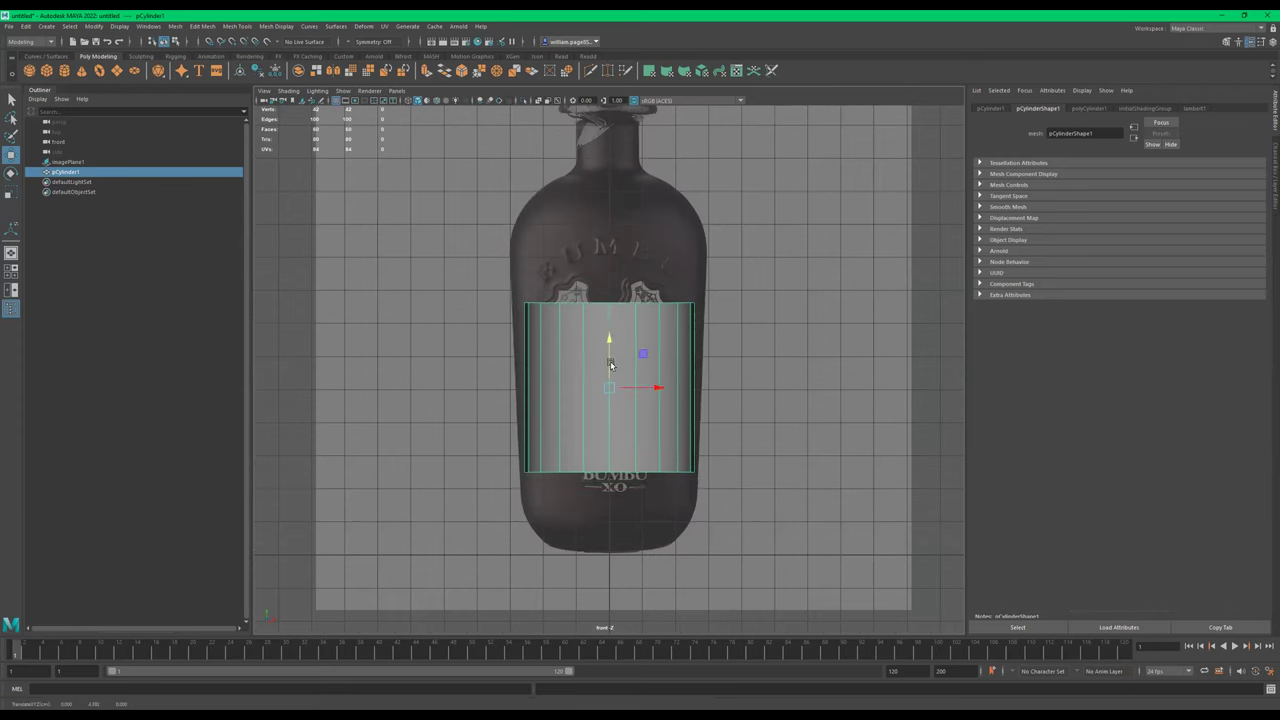
key(r)
drag(610, 386, 614, 392)
scroll(614, 392, up, 5)
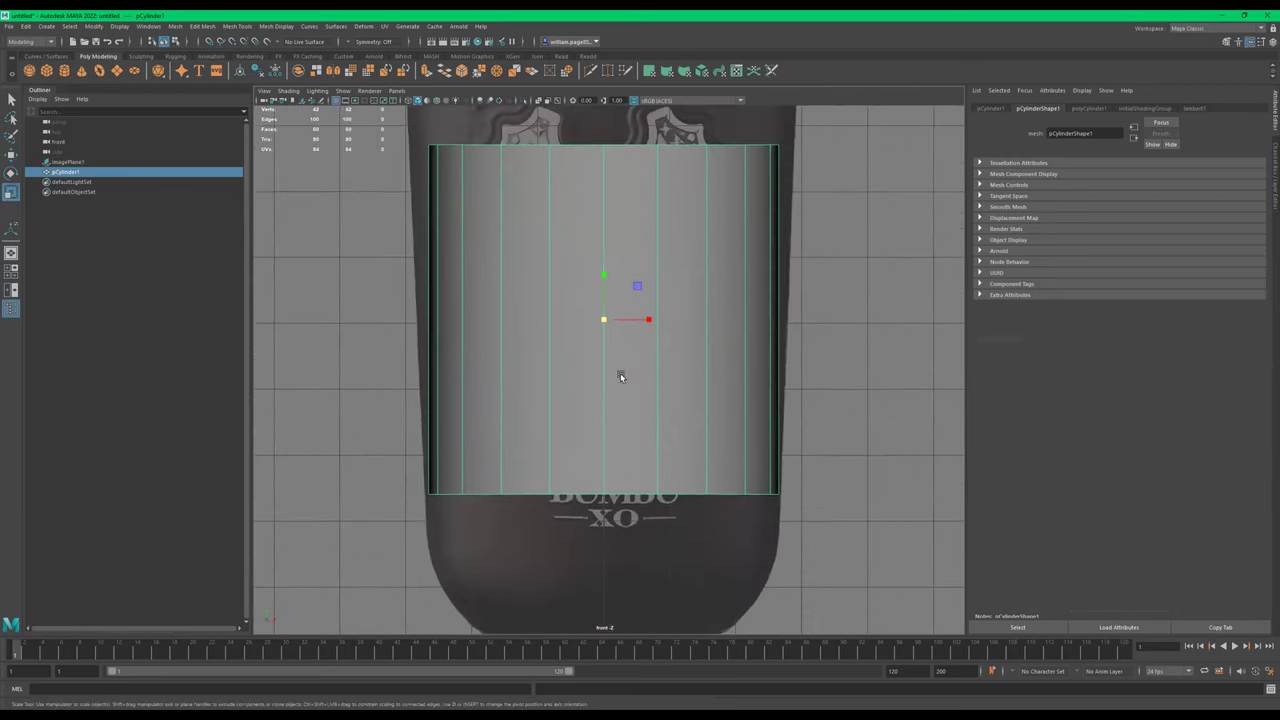
drag(601, 320, 649, 321)
key(e)
key(r)
key(ctrl+z)
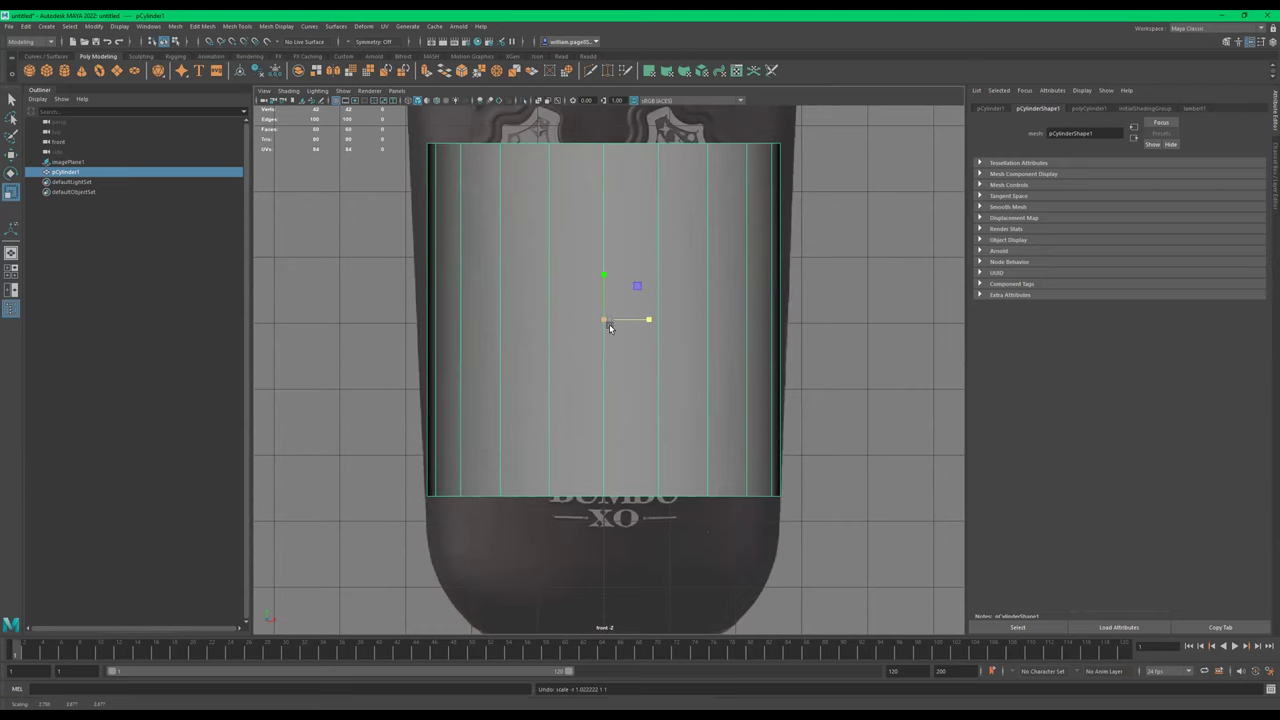
Scale the cylinder down slightly on all axes and try widening it along X only
key(e)
key(w)
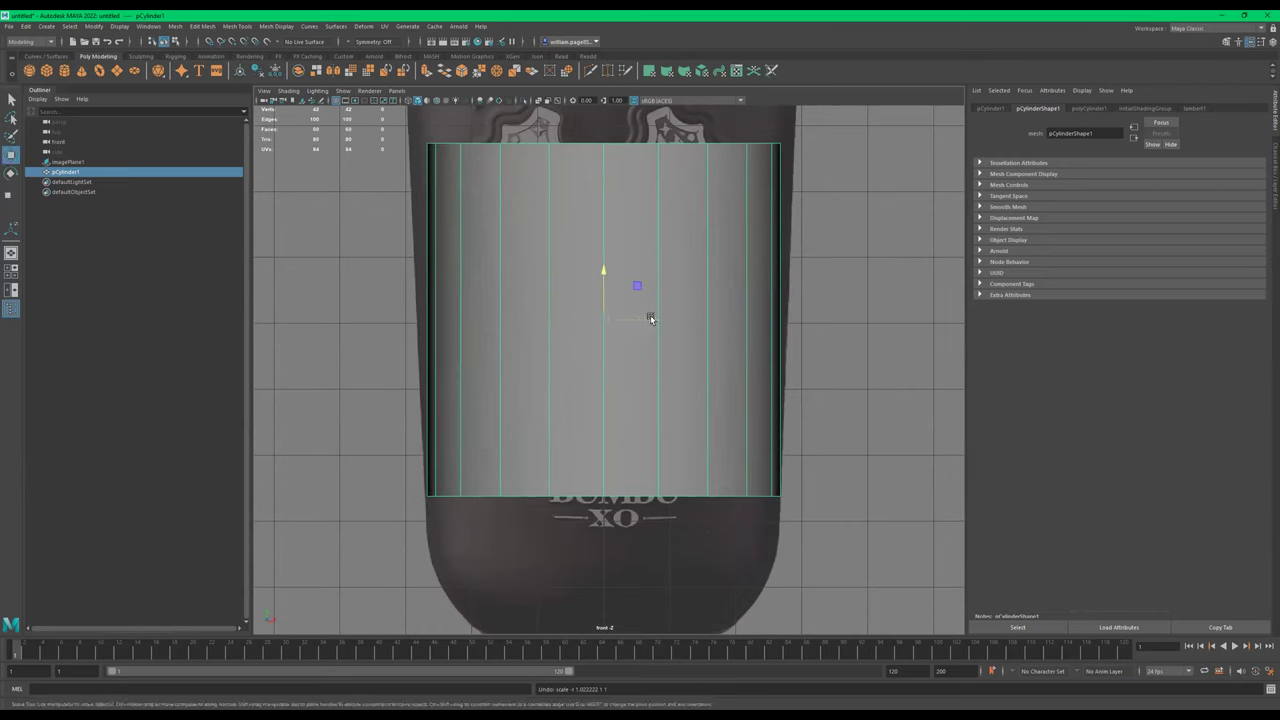
key(e)
key(r)
drag(603, 319, 564, 325)
drag(642, 319, 662, 322)
key(ctrl+z)
Try stretching the cylinder along the X axis only and inspect its shape in the perspective view
scroll(621, 350, down, 1)
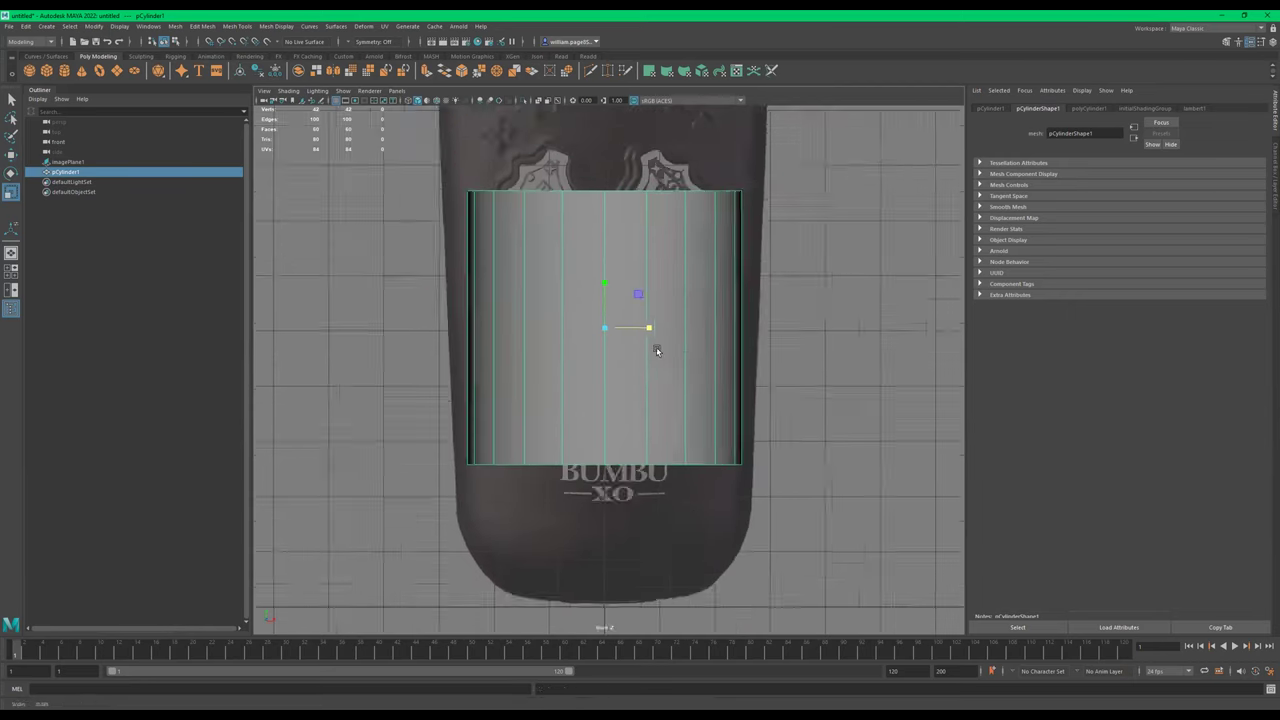
scroll(621, 350, down, 3)
drag(637, 385, 680, 384)
key(space)
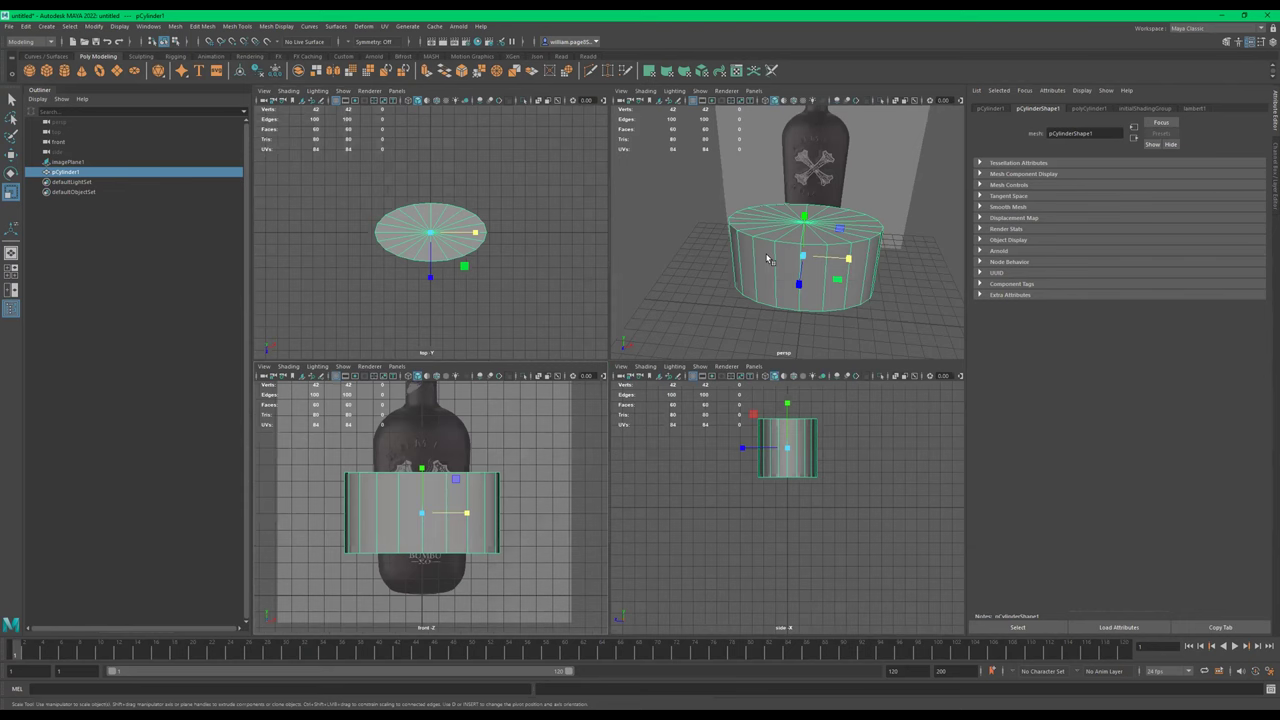
key(space)
alt+drag(768, 258, 693, 366)
key(ctrl+z)
alt+drag(686, 422, 725, 436)
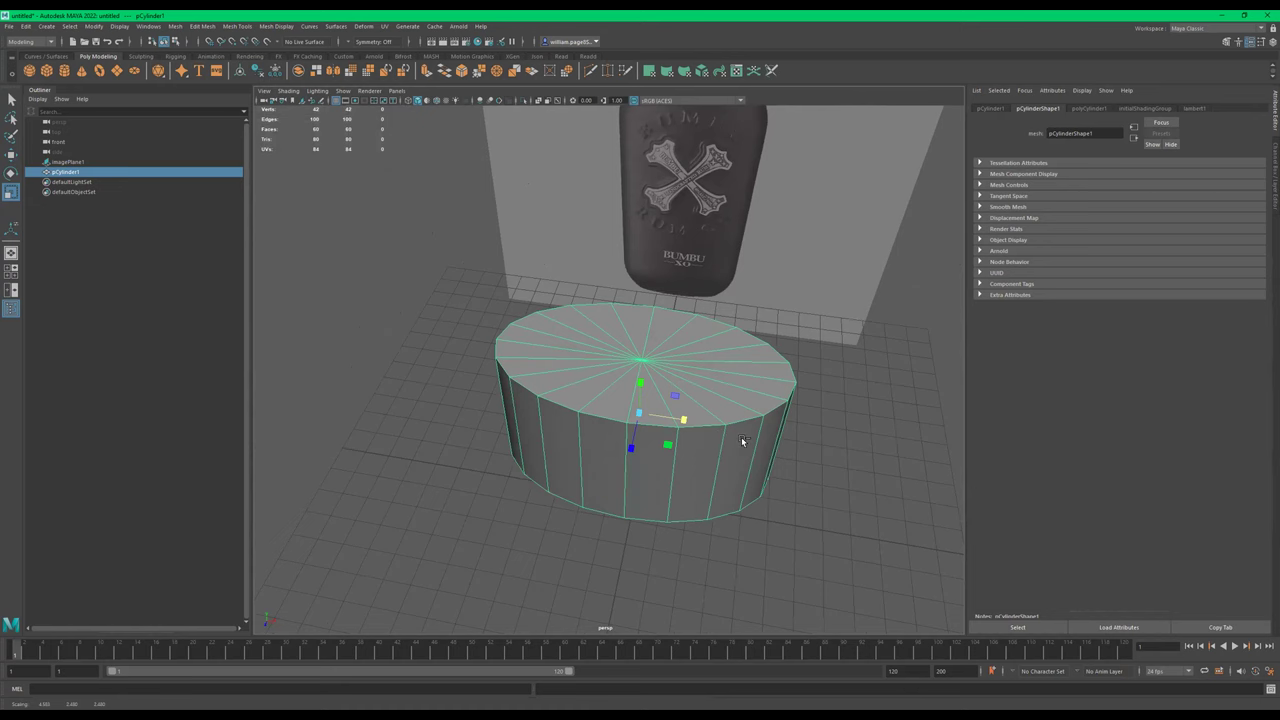
key(ctrl+z)
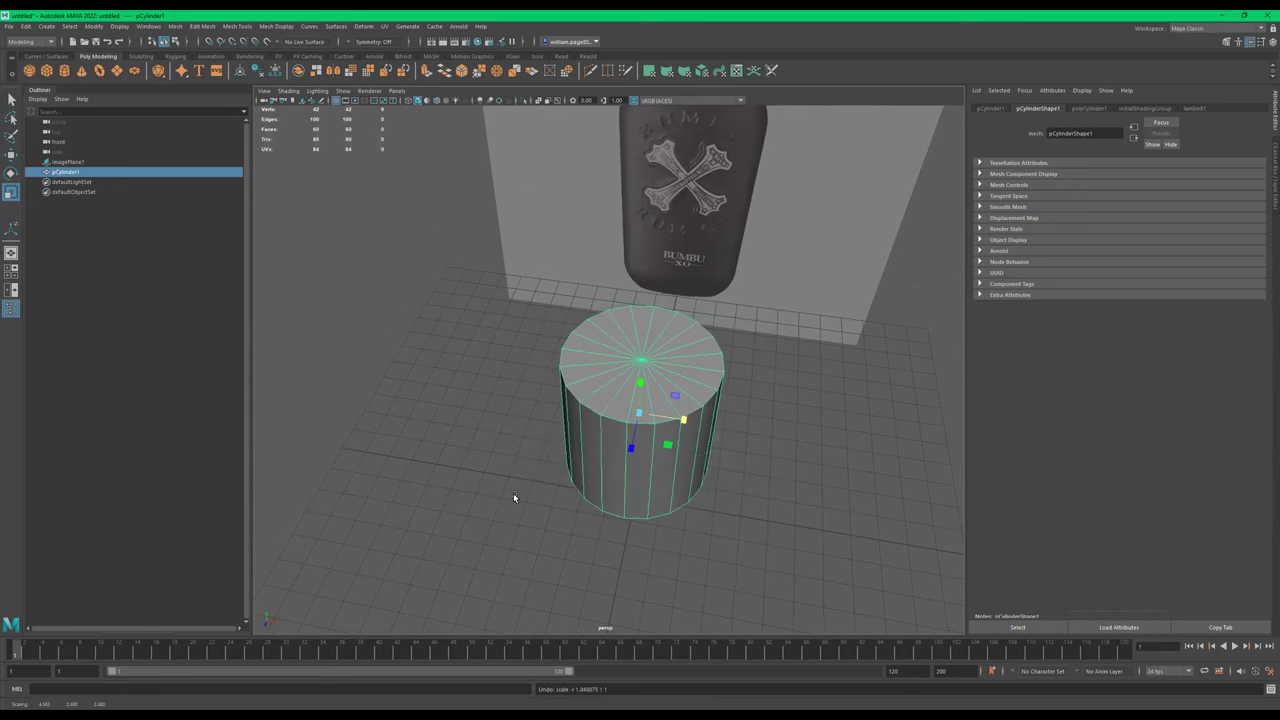
In the four-view layout, scale the cylinder uniformly to somewhat narrower than the bottle body, undoing the X-only stretch
key(space)
alt+click(423, 514)
drag(422, 513, 470, 531)
middle_drag(470, 530, 403, 515)
drag(403, 514, 491, 518)
key(ctrl+z)
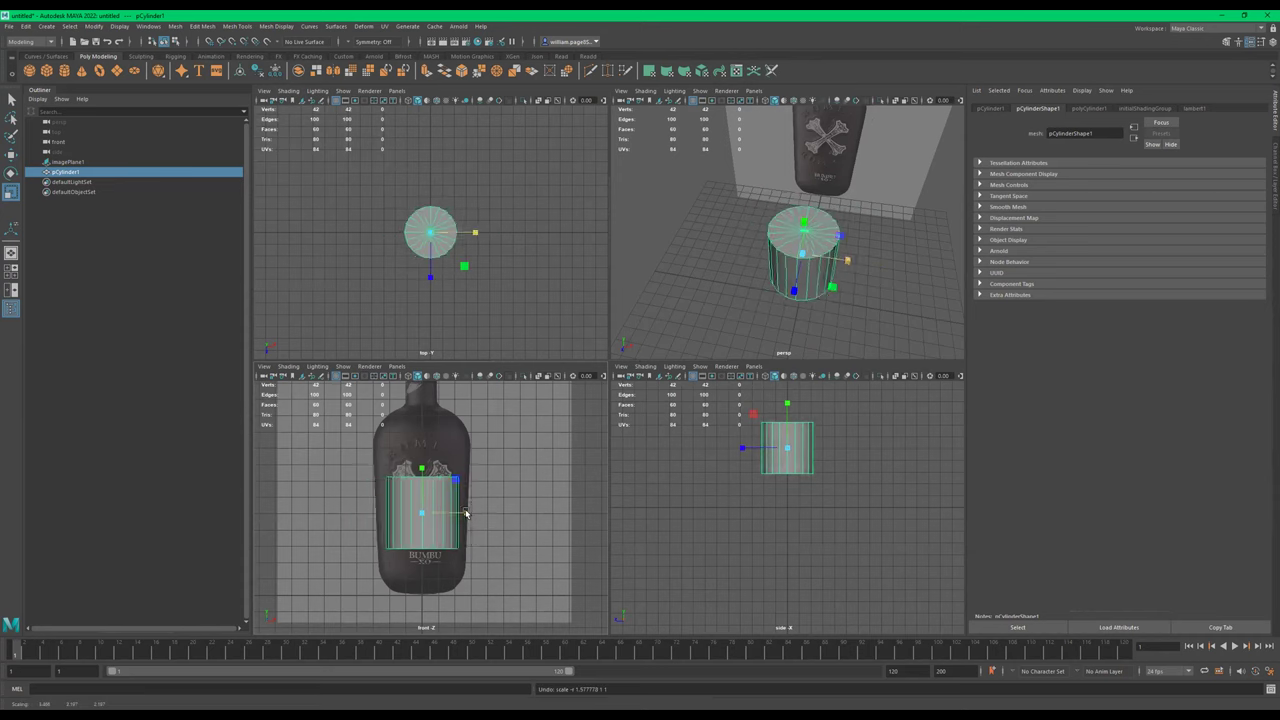
Try stretching the cylinder along Y alone and along X alone, undoing each change
key(shift+z)
key(ctrl+z)
drag(422, 470, 424, 443)
key(ctrl+z)
drag(466, 515, 491, 520)
key(ctrl+z)
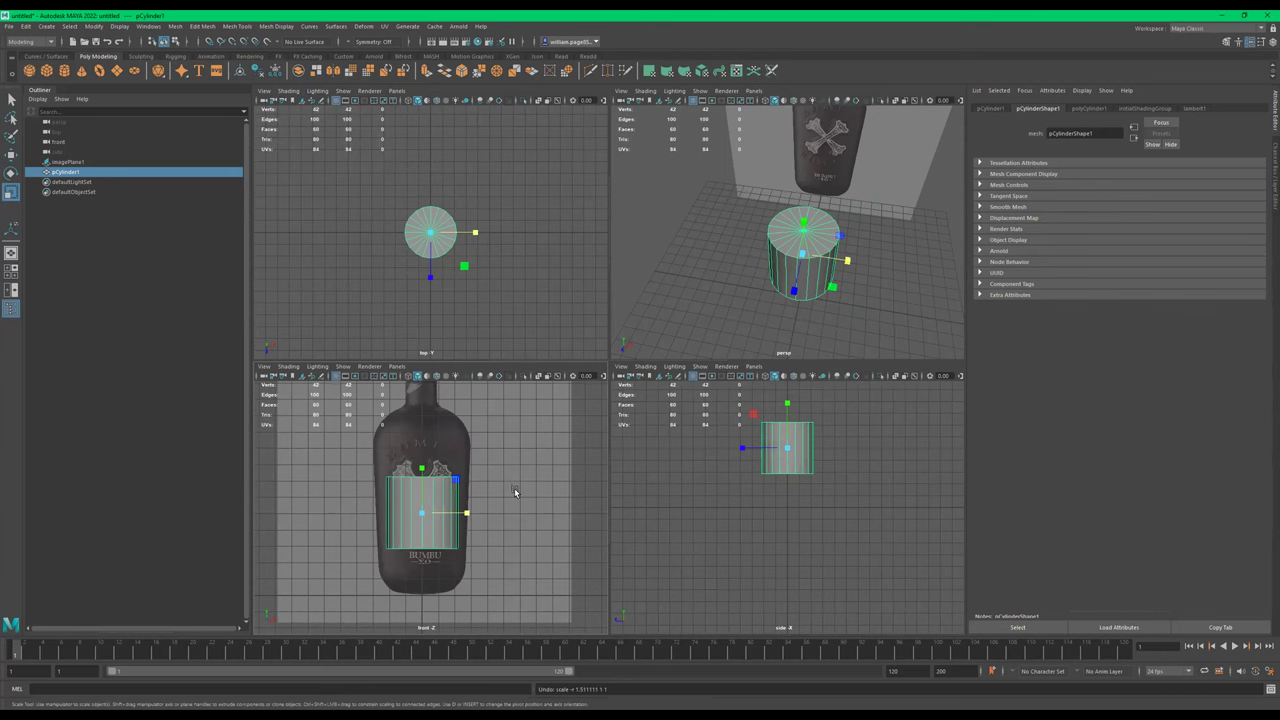
In the front view, move the cylinder down along Y over the lower part of the bottle body
key(space)
key(w)
drag(589, 357, 589, 410)
scroll(740, 426, up, 5)
drag(592, 326, 586, 300)
alt+middle_drag(586, 300, 591, 342)
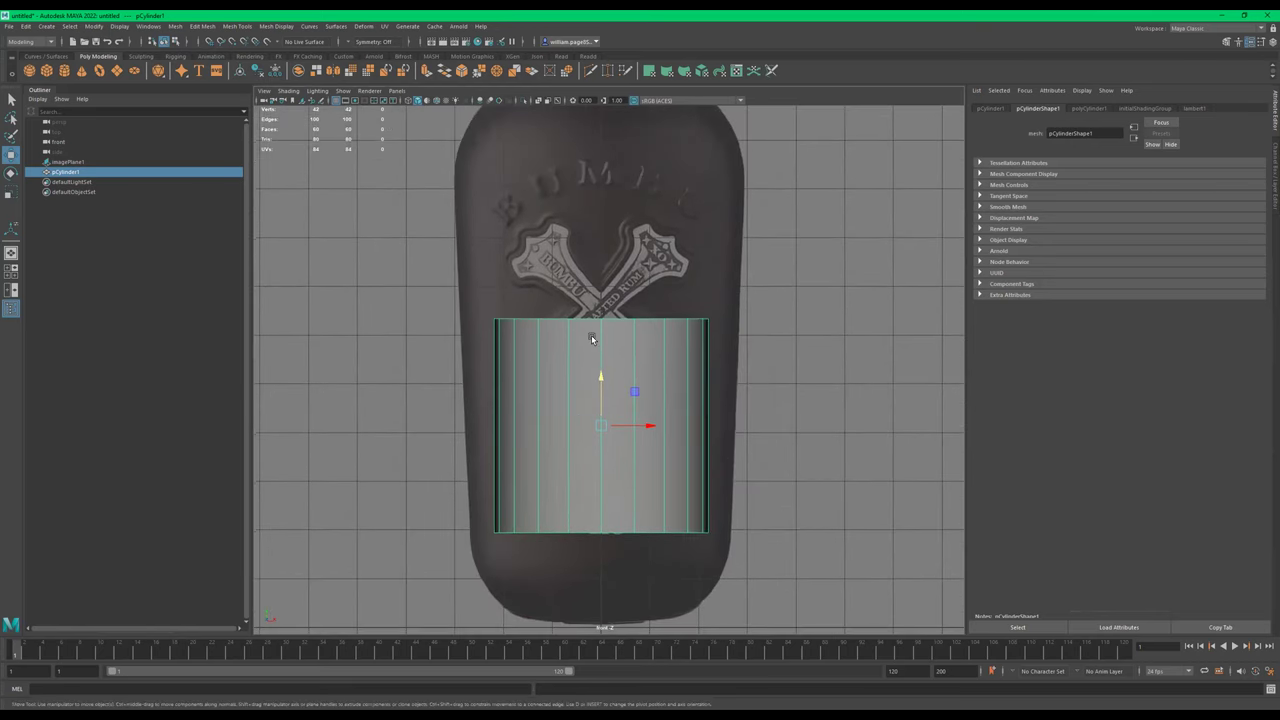
Scale the cylinder uniformly to the bottle body's width and raise it until its base sits just above the BUMBU XO lettering
right_drag(591, 340, 594, 372)
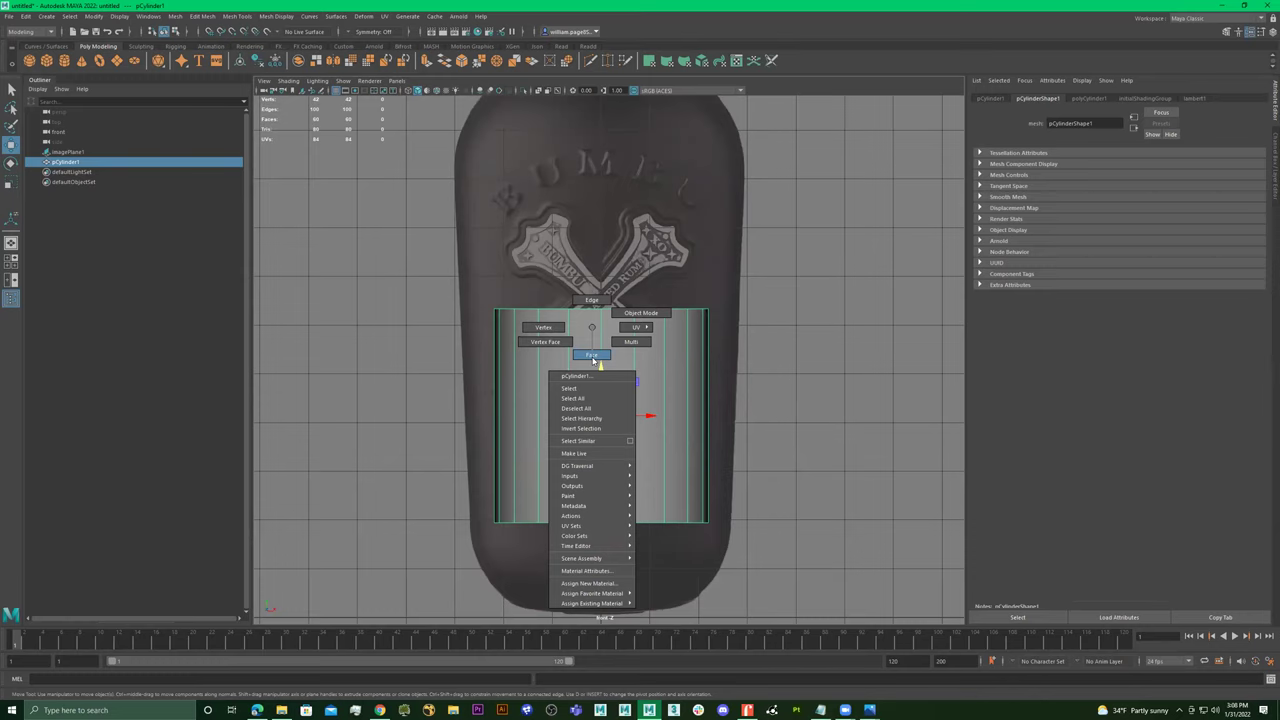
key(r)
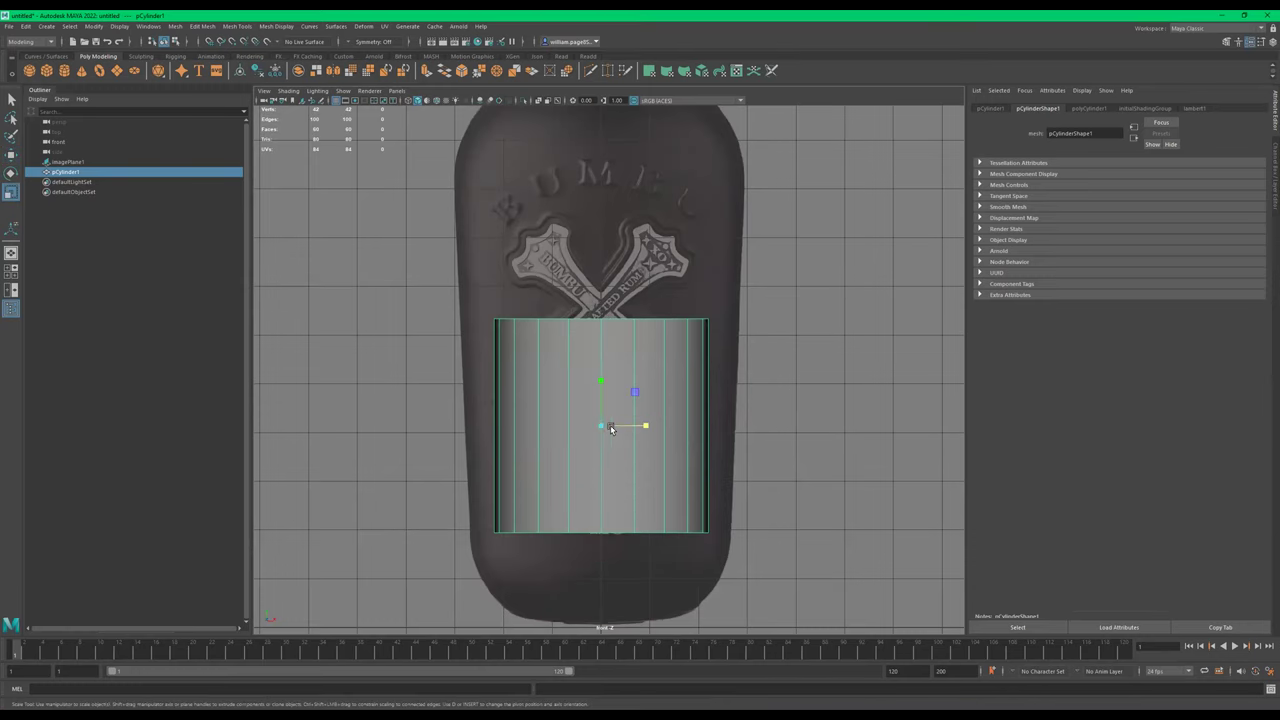
drag(602, 416, 643, 422)
key(w)
drag(598, 378, 588, 310)
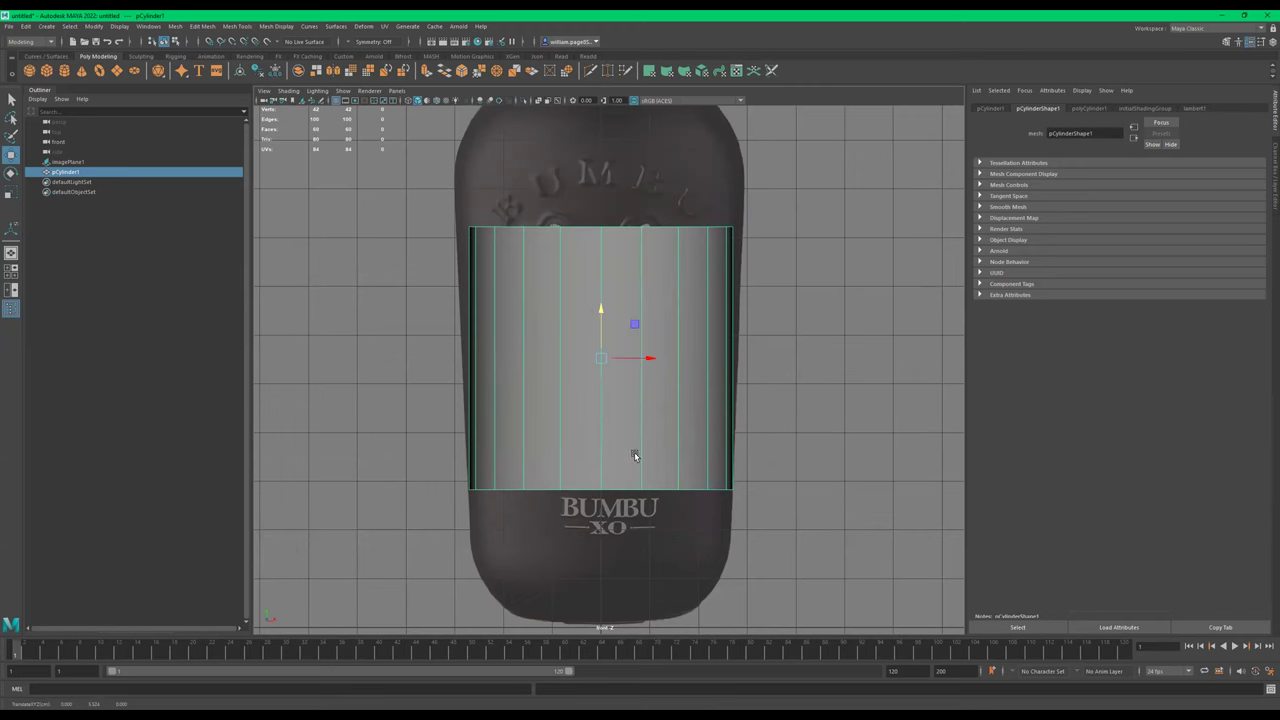
alt+middle_drag(579, 487, 609, 483)
alt+middle_drag(650, 380, 653, 470)
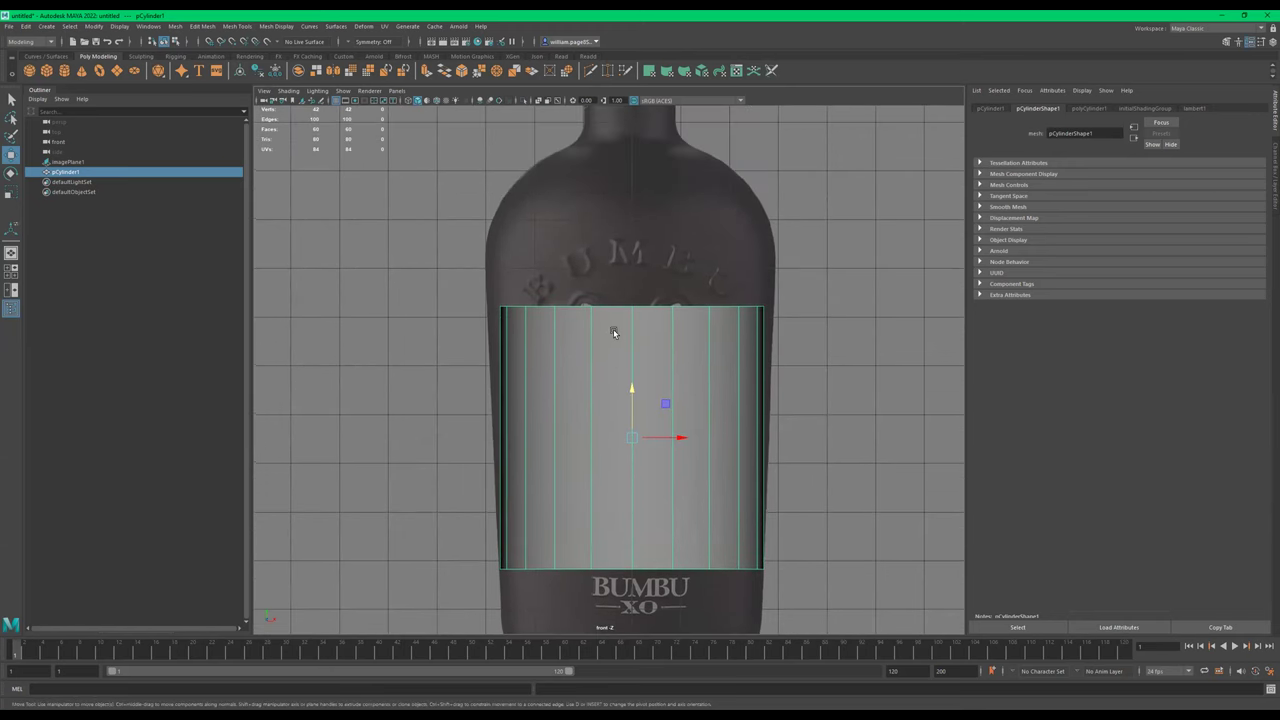
Switch the cylinder to face mode and select all of its side and top faces in the front view
alt+middle_drag(697, 412, 723, 250)
right_drag(663, 240, 659, 269)
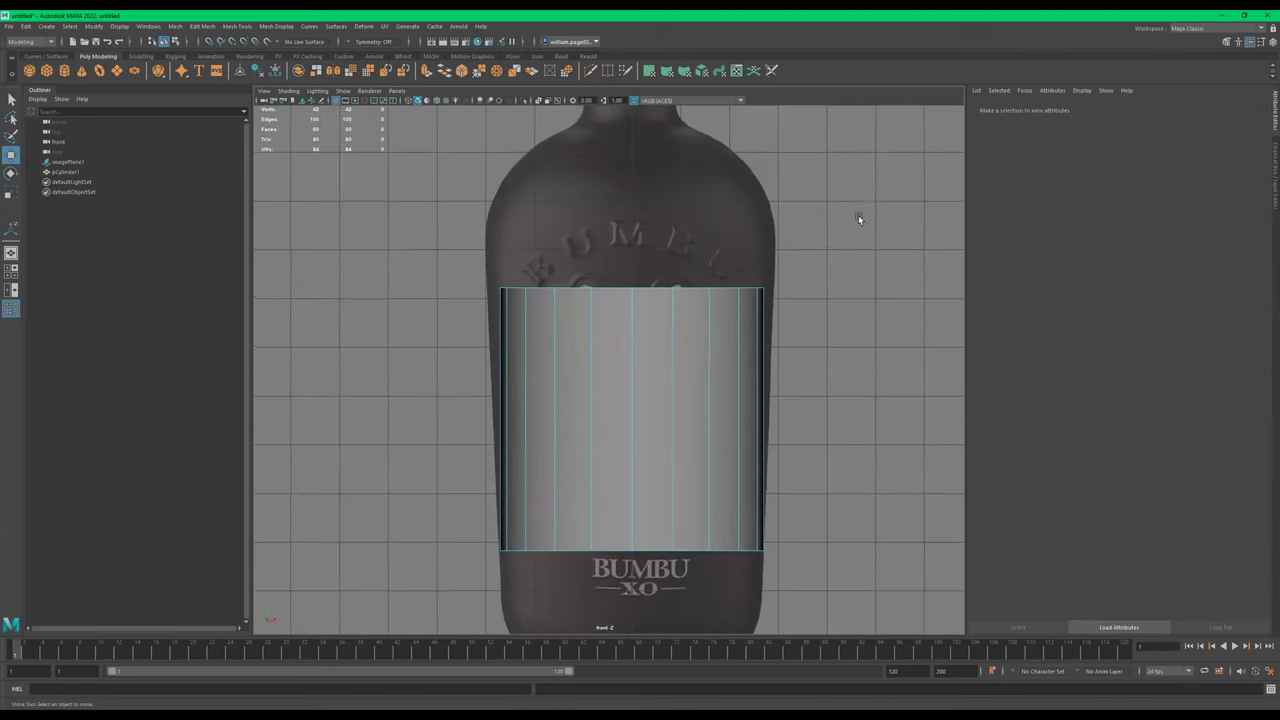
drag(858, 215, 384, 350)
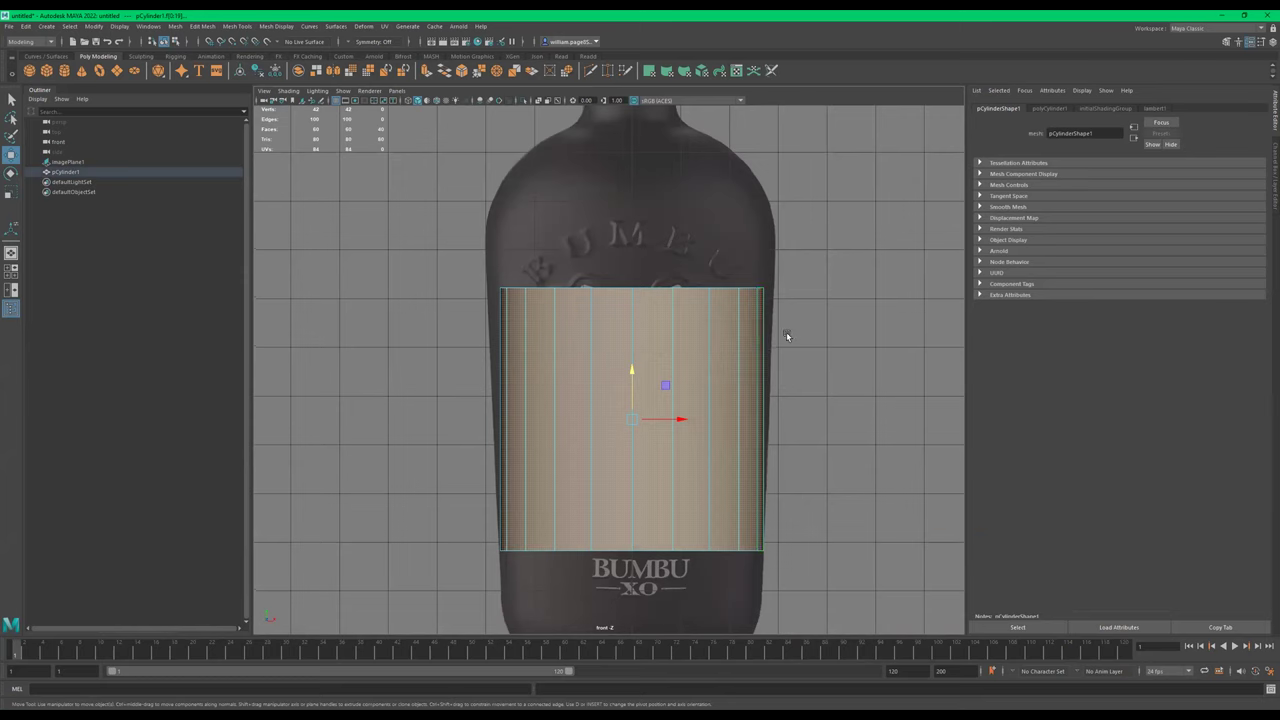
key(4)
key(5)
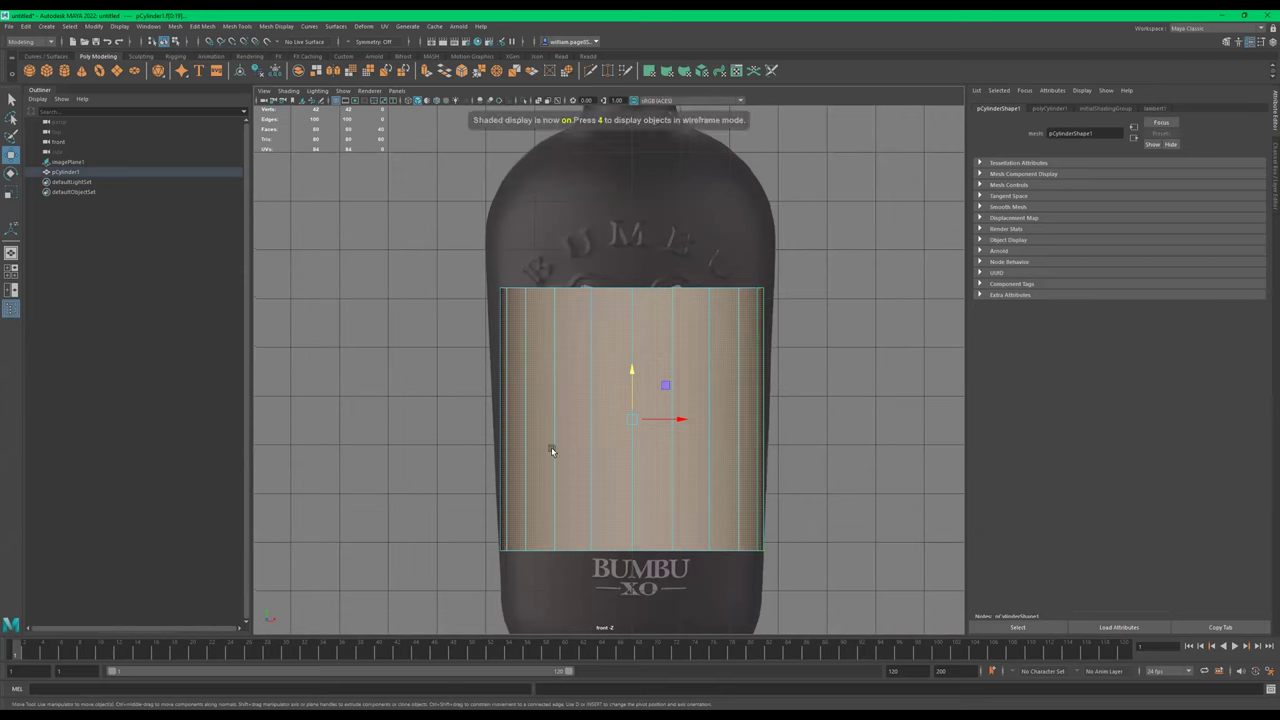
In the four-view layout, show the perspective in wireframe and deselect the side faces, keeping only the top cap faces selected
key(space)
alt+drag(862, 199, 510, 473)
key(4)
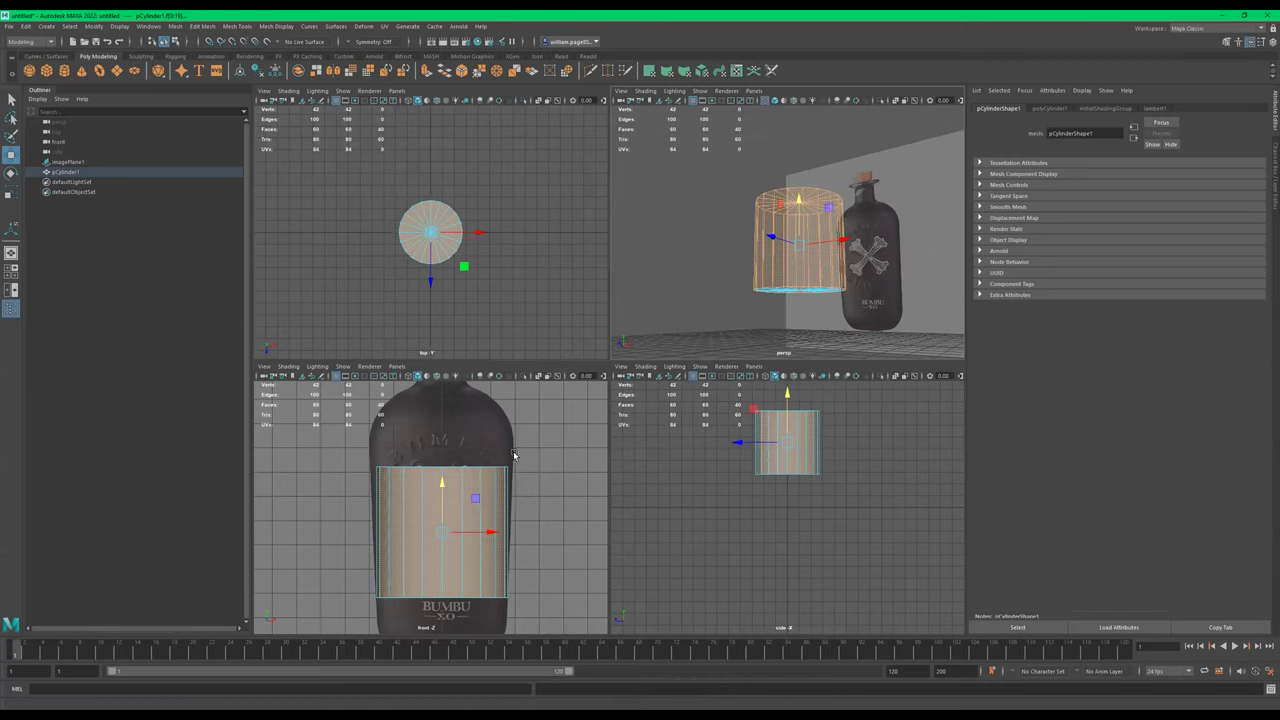
ctrl+drag(583, 537, 318, 634)
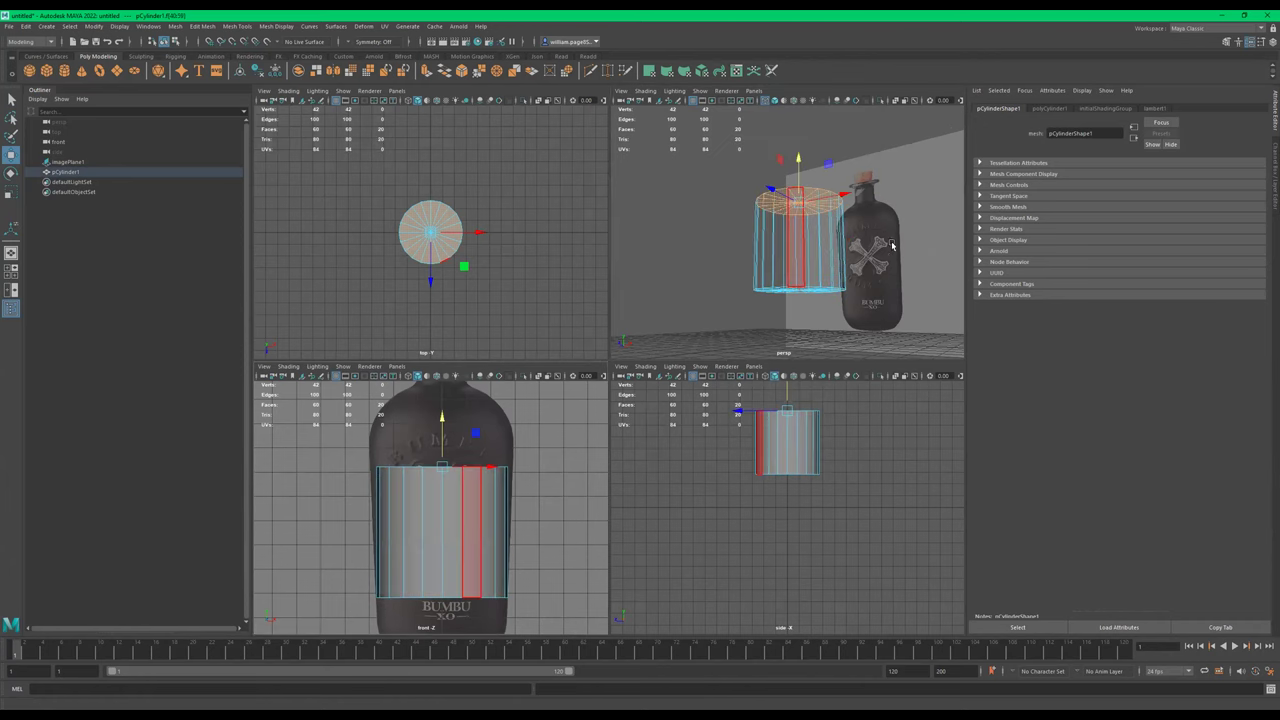
key(F8)
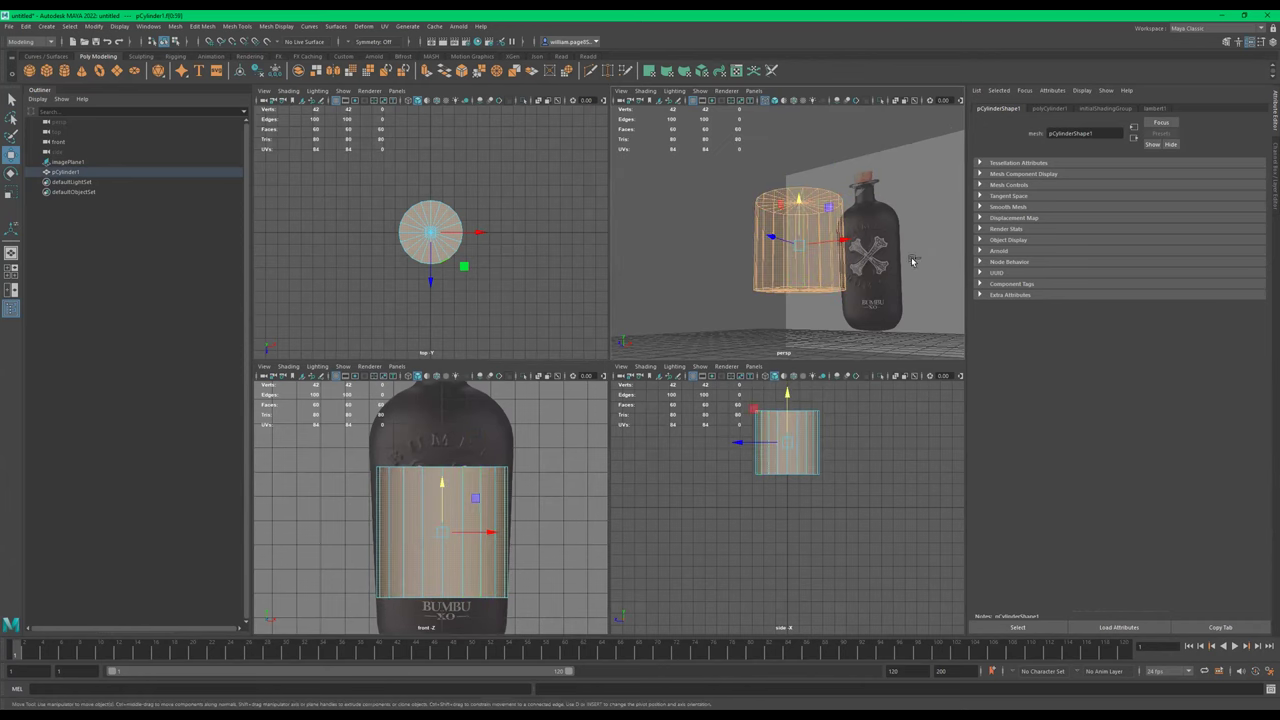
key(F11)
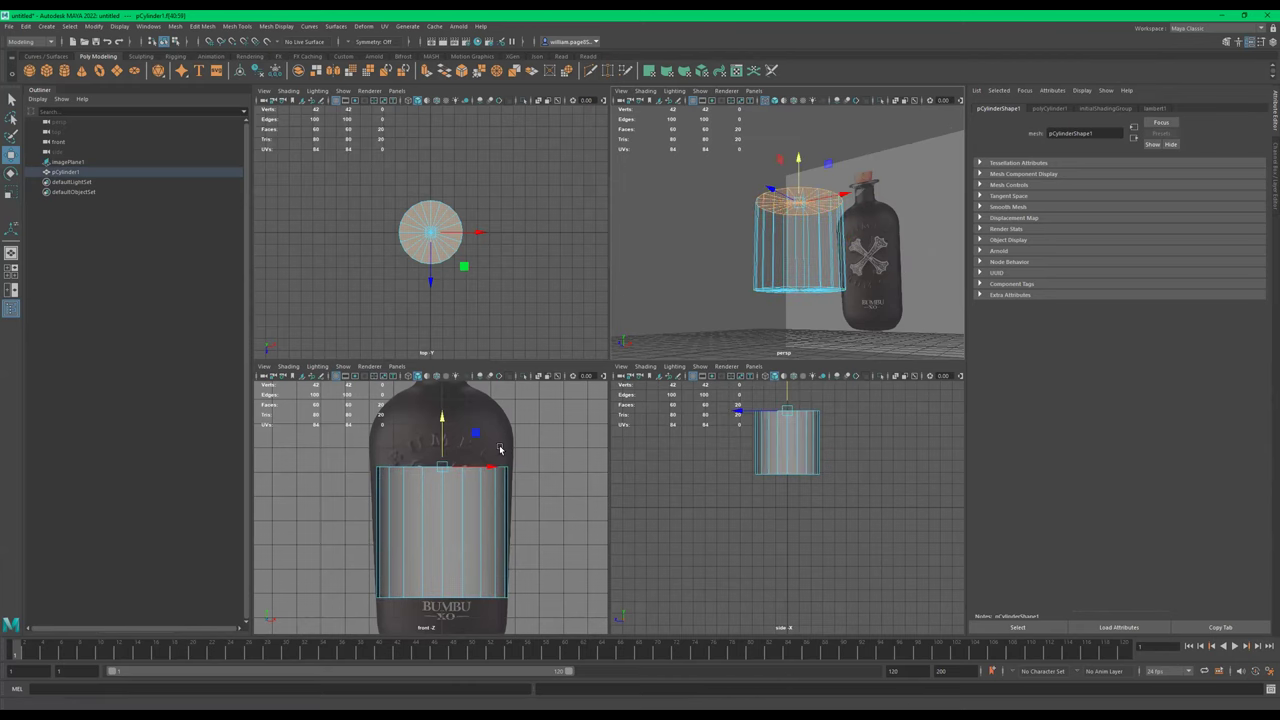
In the front view, scale the top cap faces outward uniformly so the cylinder's sides follow the bottle's flare
key(space)
key(r)
drag(632, 288, 650, 294)
alt+middle_drag(650, 294, 651, 333)
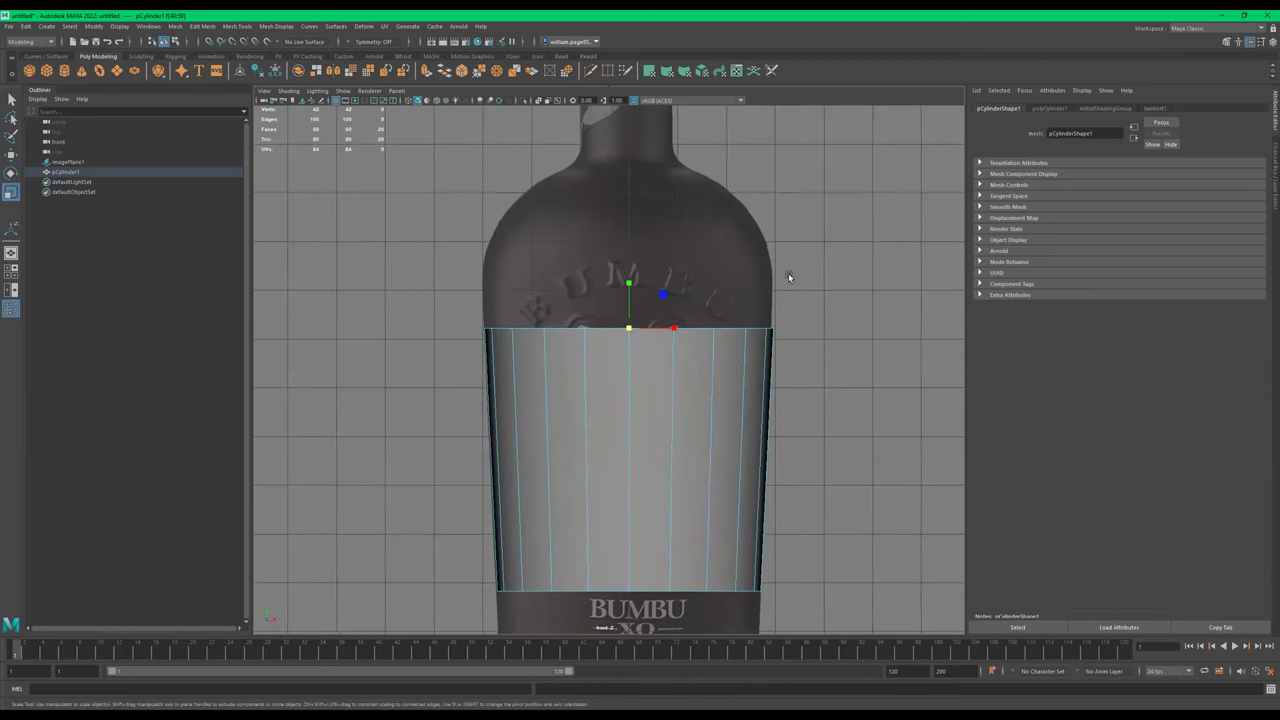
alt+middle_drag(785, 275, 736, 283)
Extrude the top cap faces, raise them to the base of the shoulder, and scale them very slightly outward
key(ctrl+e)
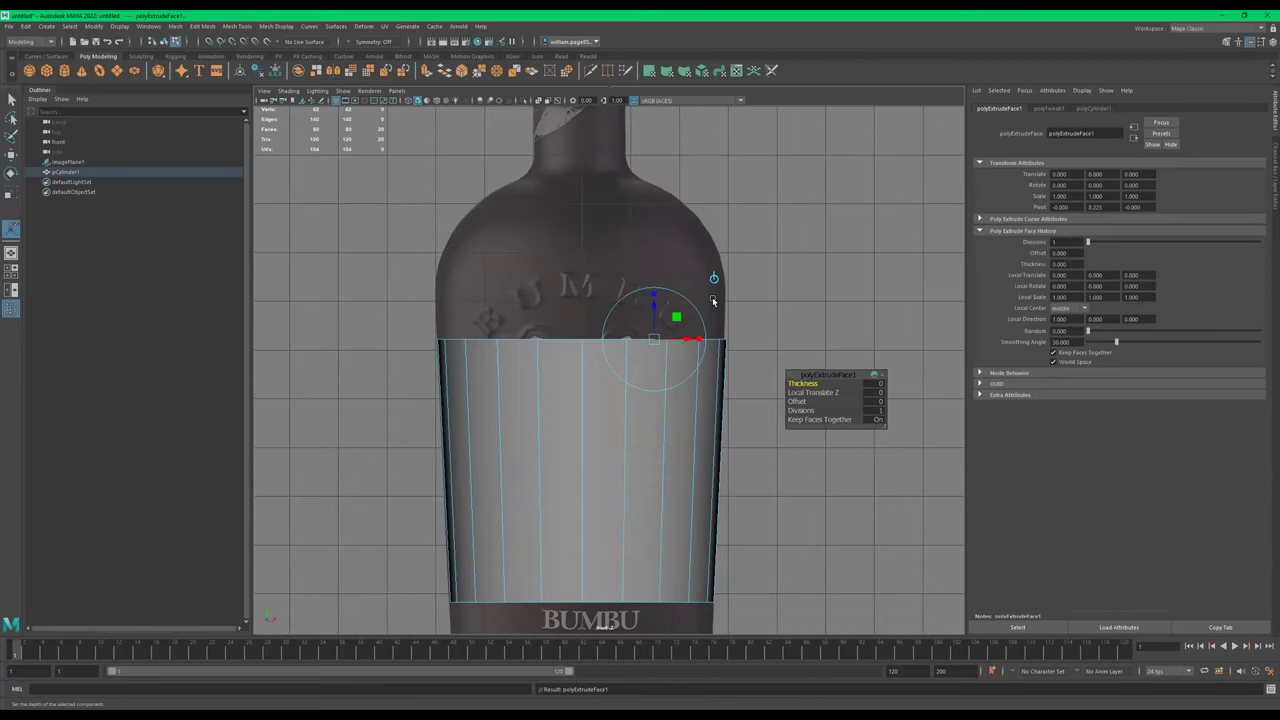
key(w)
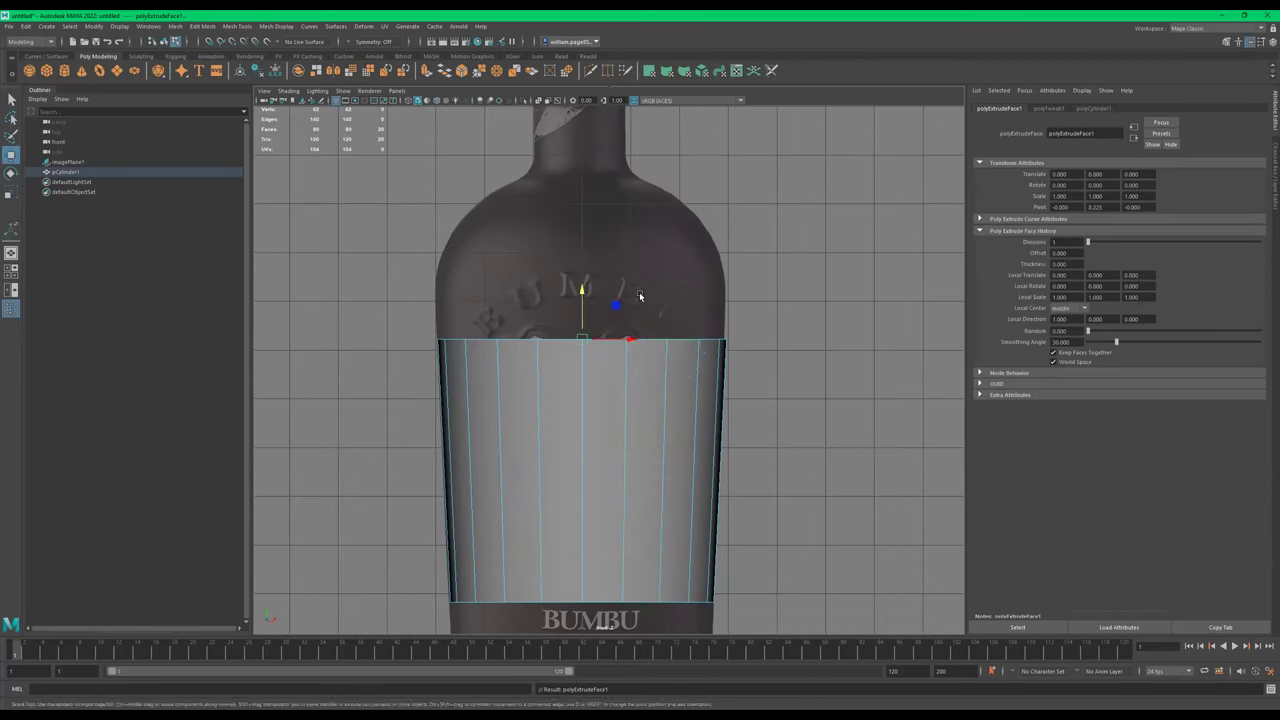
drag(582, 297, 579, 246)
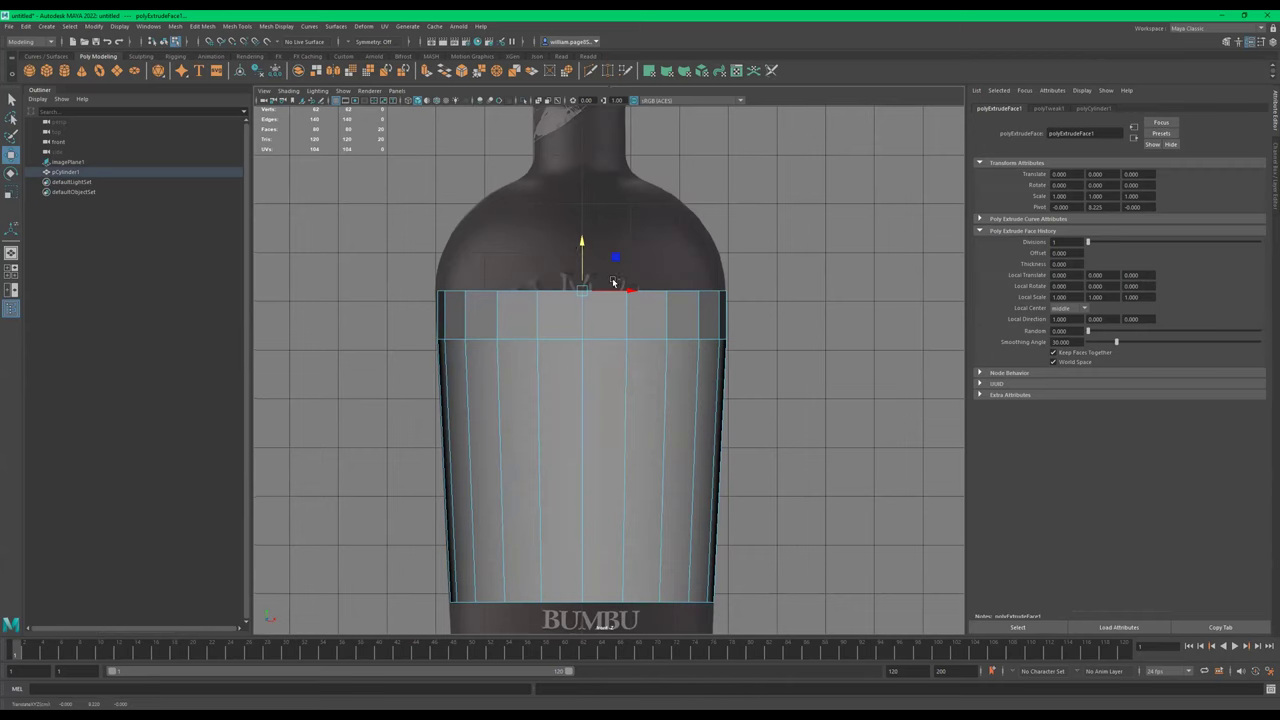
key(r)
drag(581, 292, 585, 295)
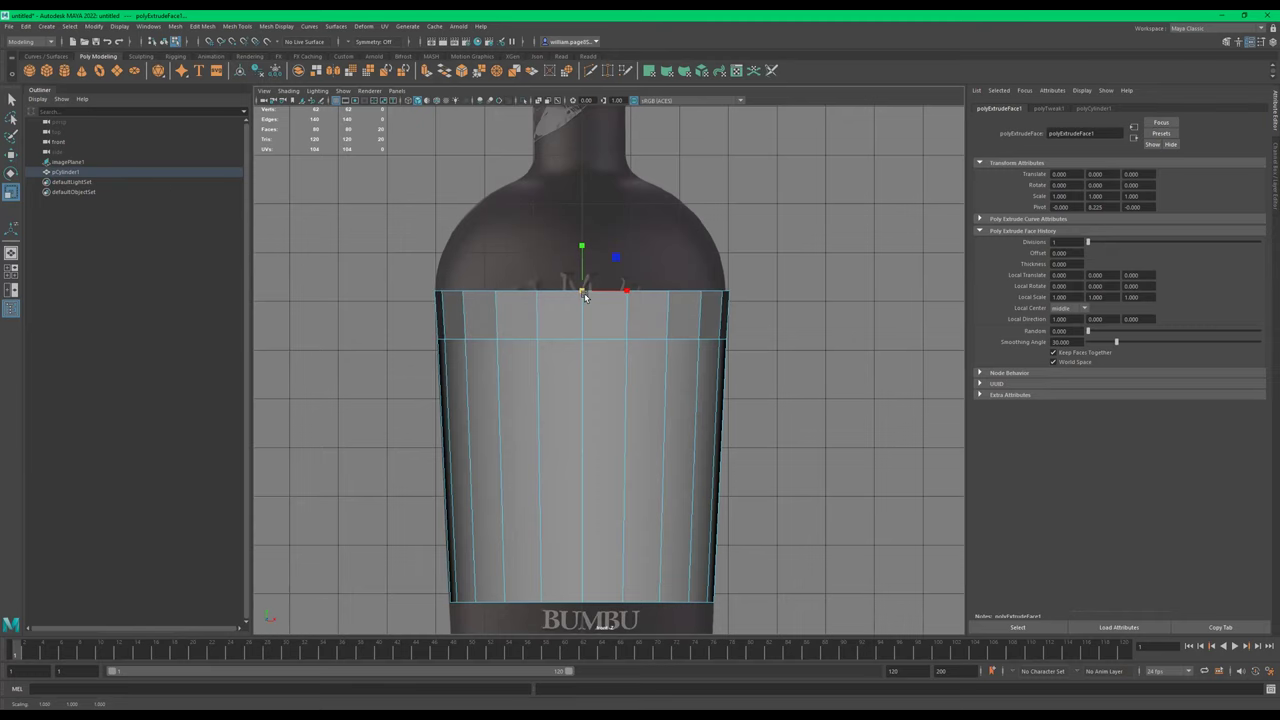
scroll(693, 283, up, 5)
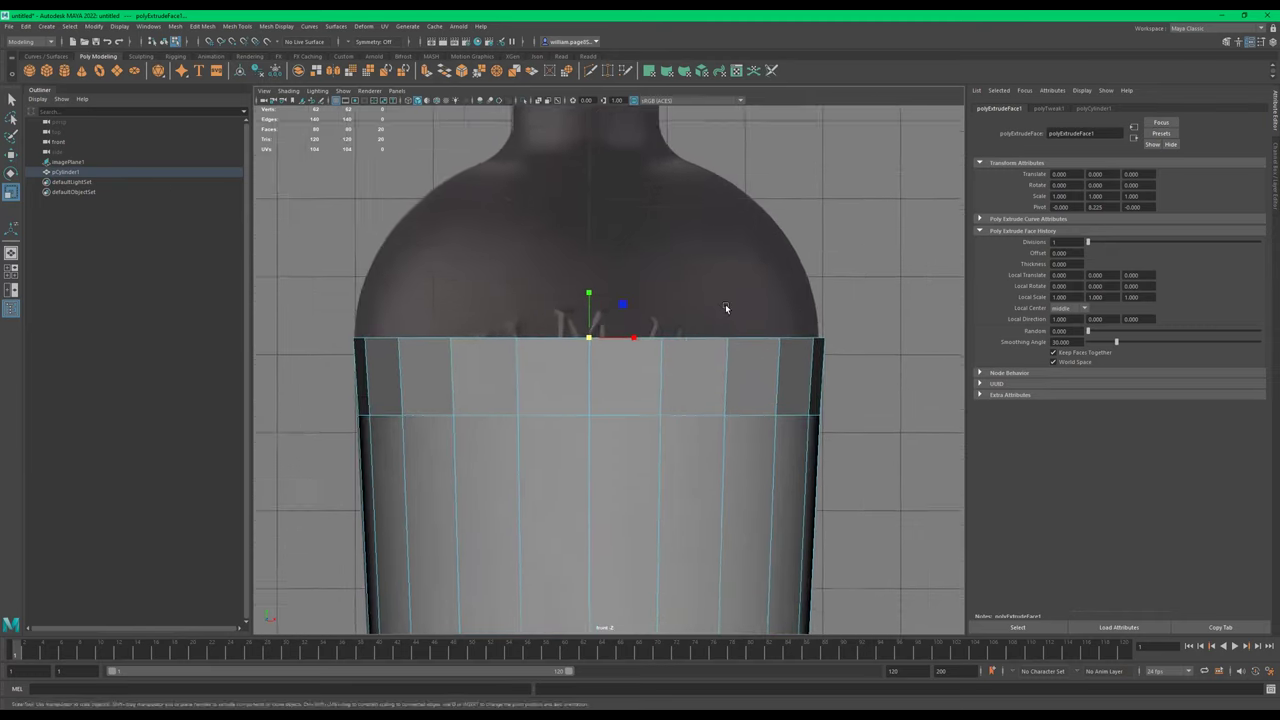
alt+middle_drag(725, 306, 753, 315)
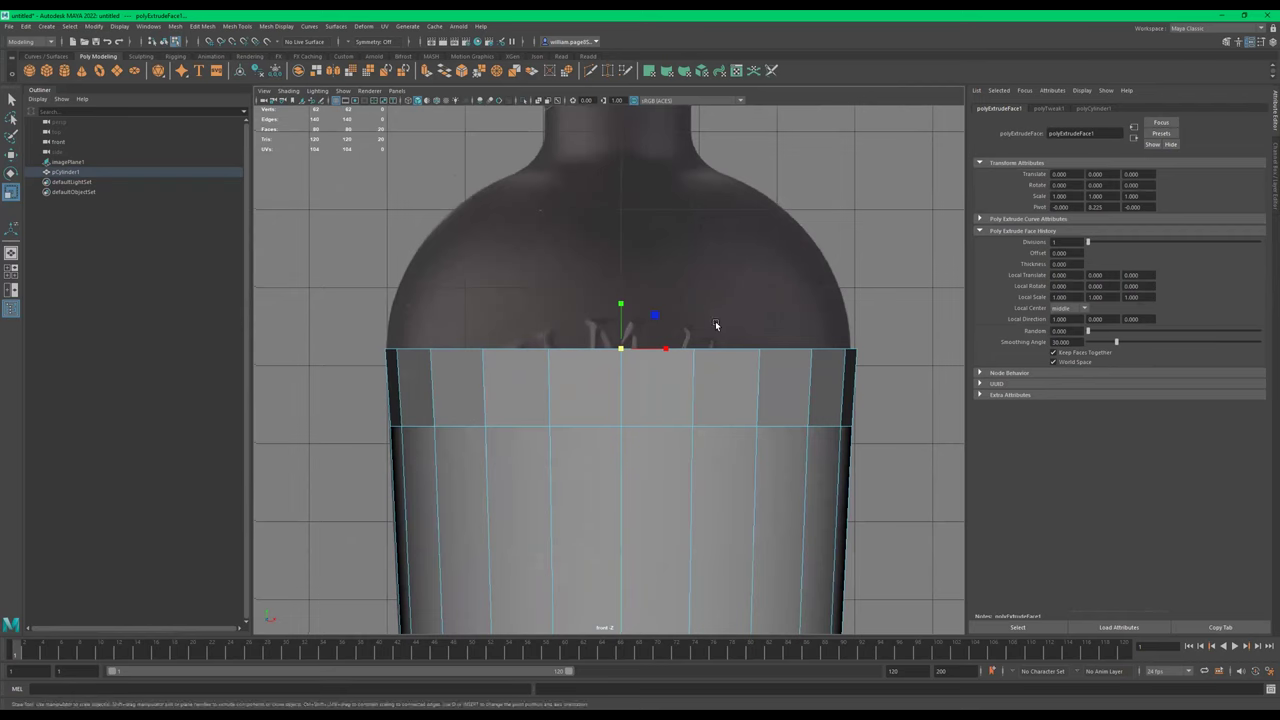
Extrude the cap faces again, raise them along the start of the shoulder curve, and scale them inward to the outline
key(ctrl+e)
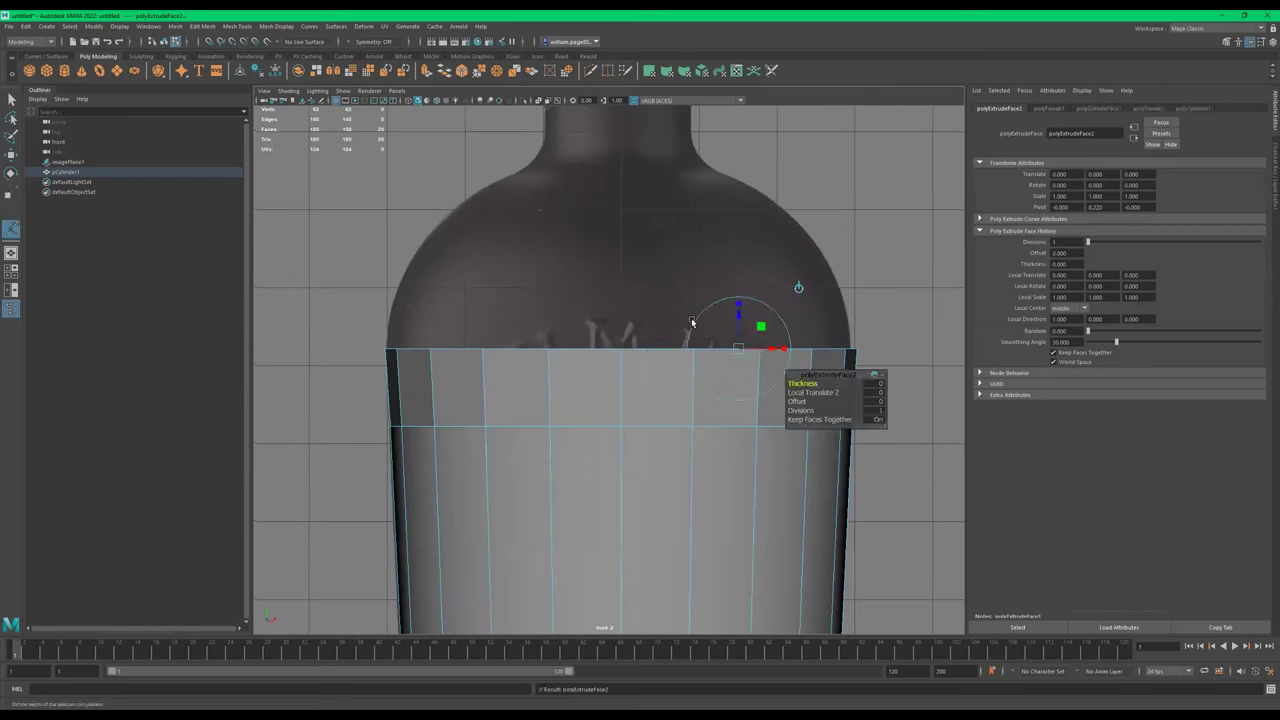
key(w)
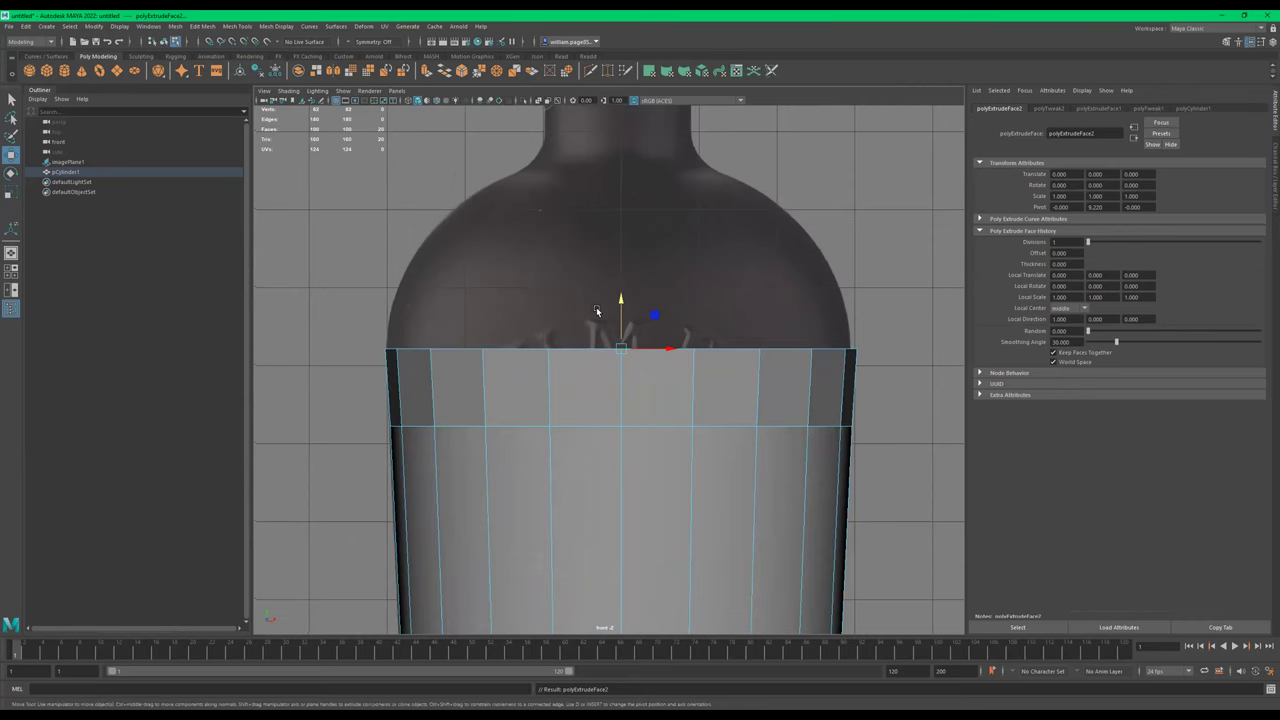
drag(622, 310, 620, 240)
key(r)
drag(620, 285, 596, 282)
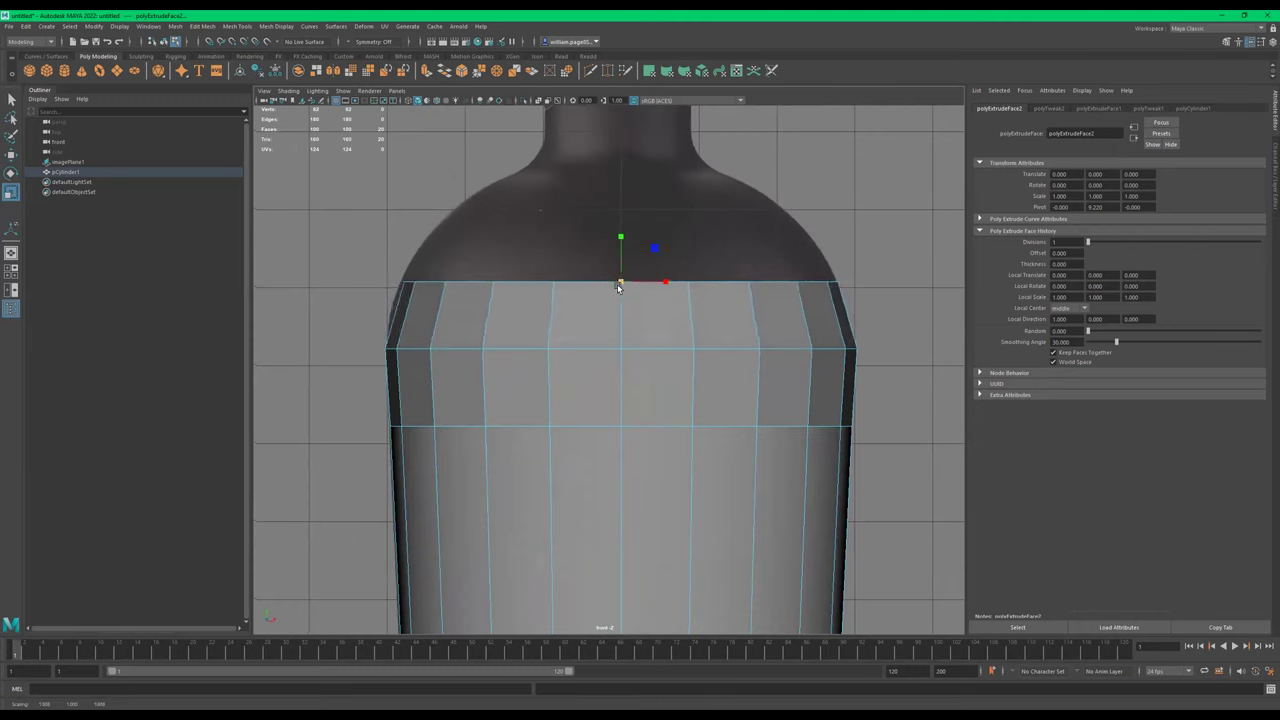
Try extruding another tall shoulder ring from the cap faces and scaling it inward to the bottle's outline
key(ctrl+e)
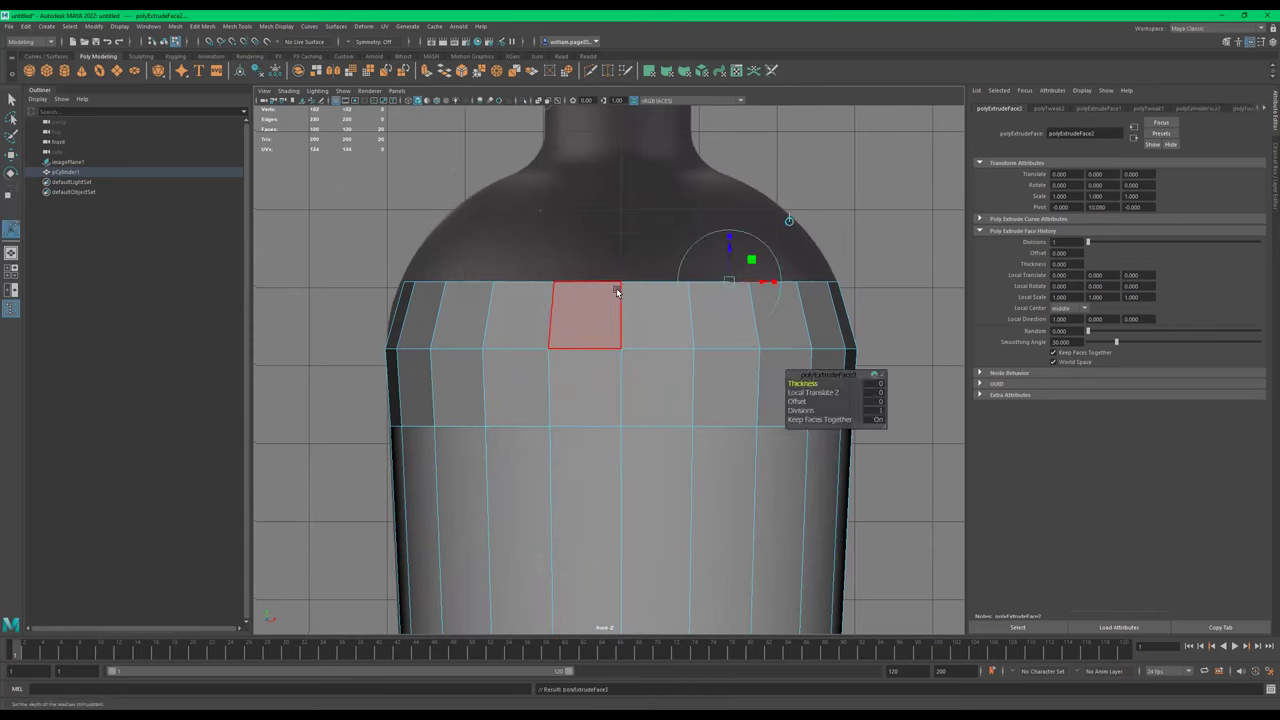
drag(619, 238, 629, 177)
key(r)
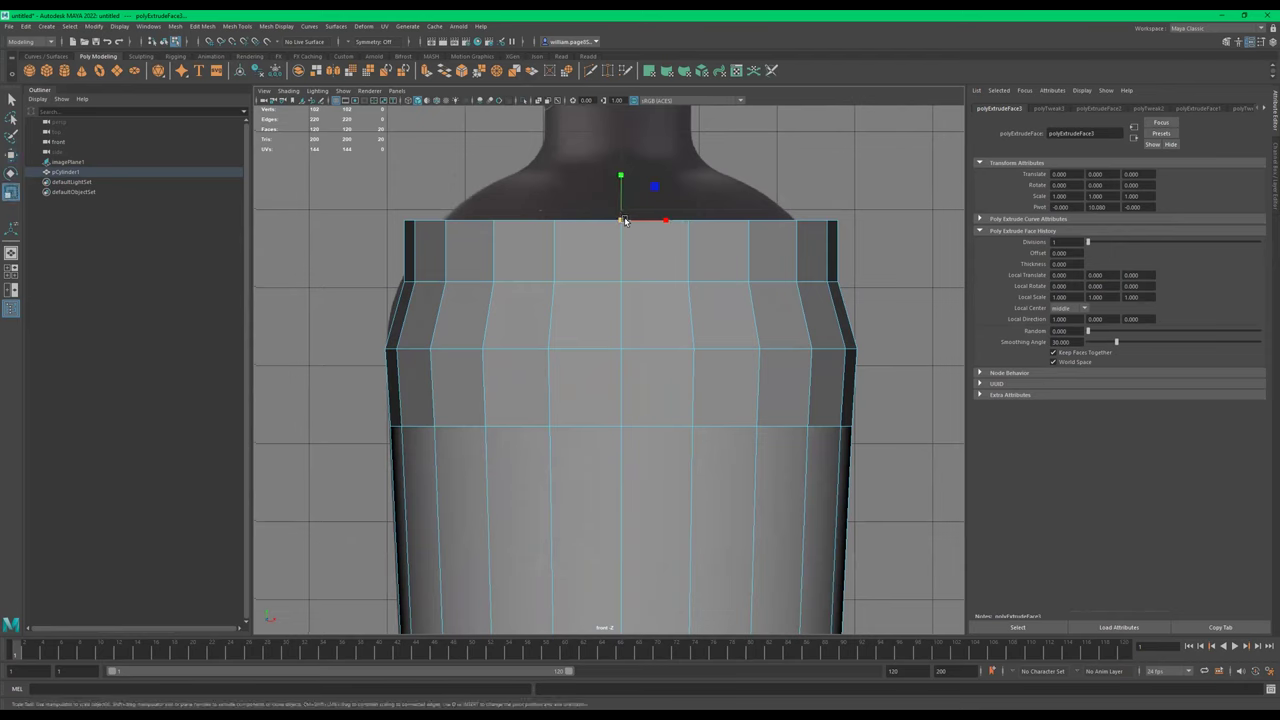
drag(621, 221, 567, 242)
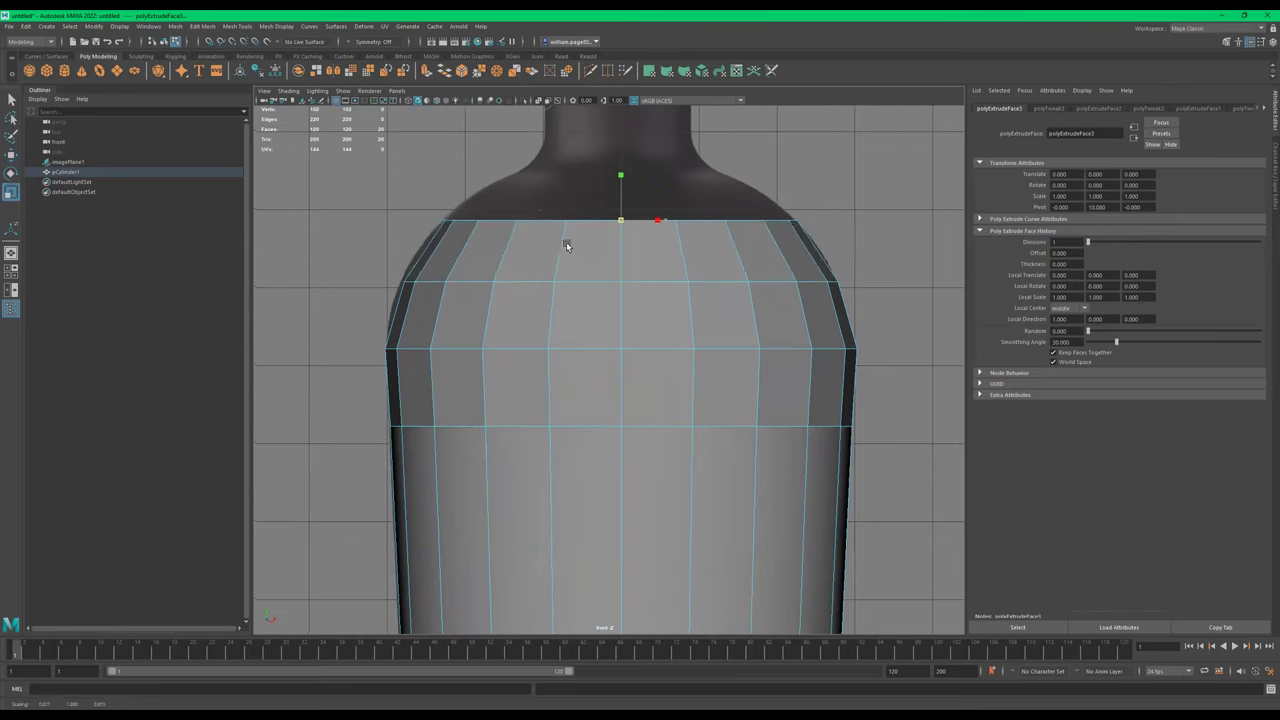
Check the tall shoulder ring against the reference outline and undo its inward scaling and upward move
click(616, 280)
click(622, 286)
alt+drag(659, 281, 486, 315)
click(499, 270)
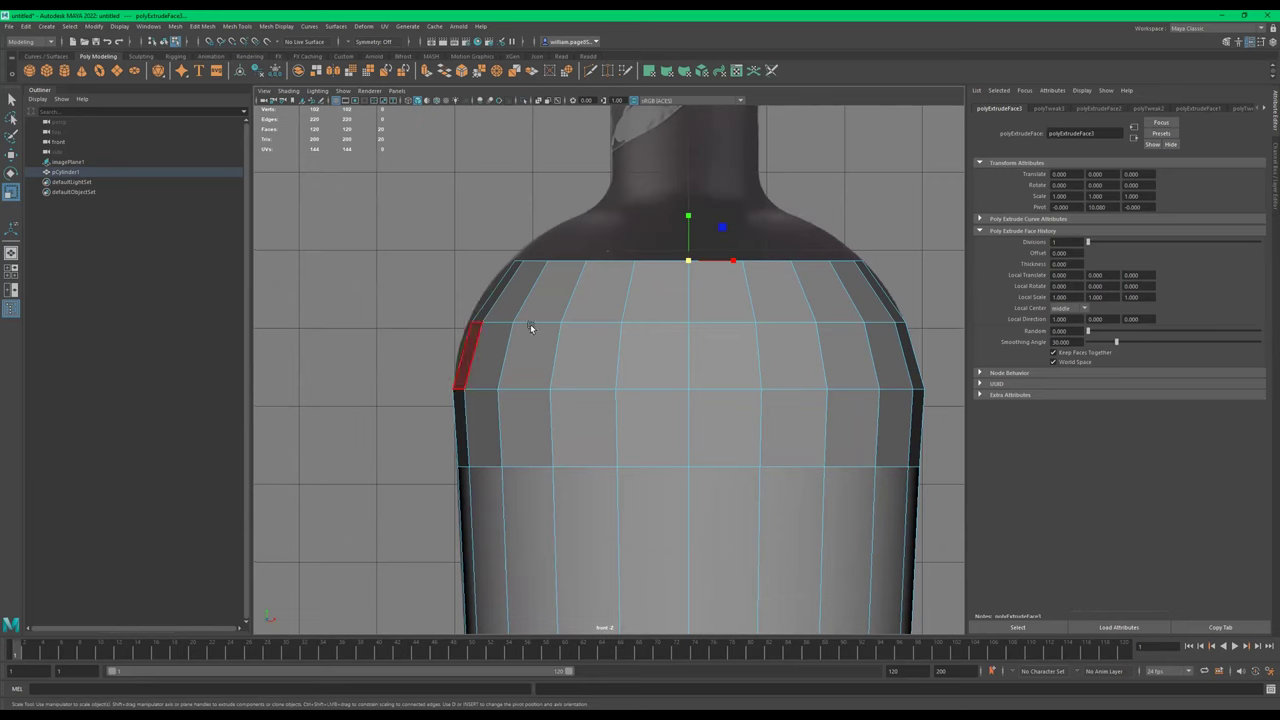
alt+middle_drag(563, 322, 453, 342)
alt+right_drag(453, 342, 566, 318)
alt+drag(566, 320, 666, 329)
click(593, 332)
key(ctrl+z)
key(ctrl+z)
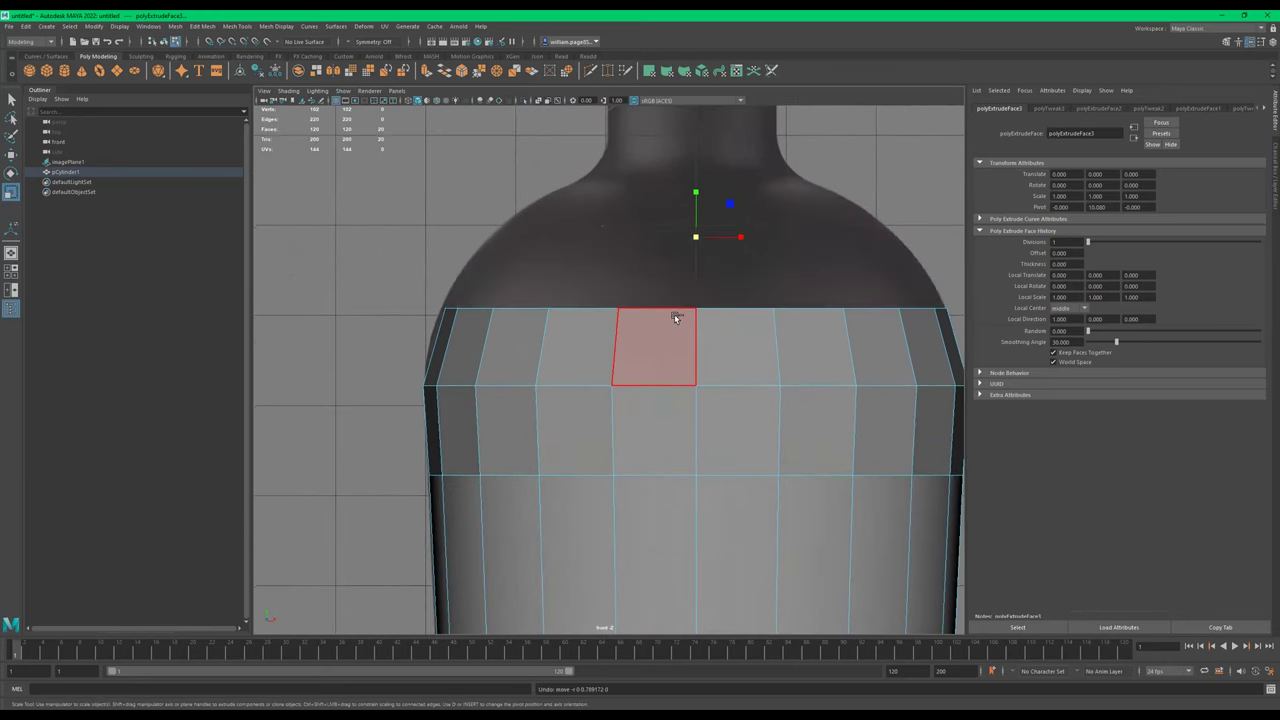
Extrude the cap faces into a shorter shoulder ring and scale it inward to match the bottle's curve
click(639, 271)
key(ctrl+e)
key(w)
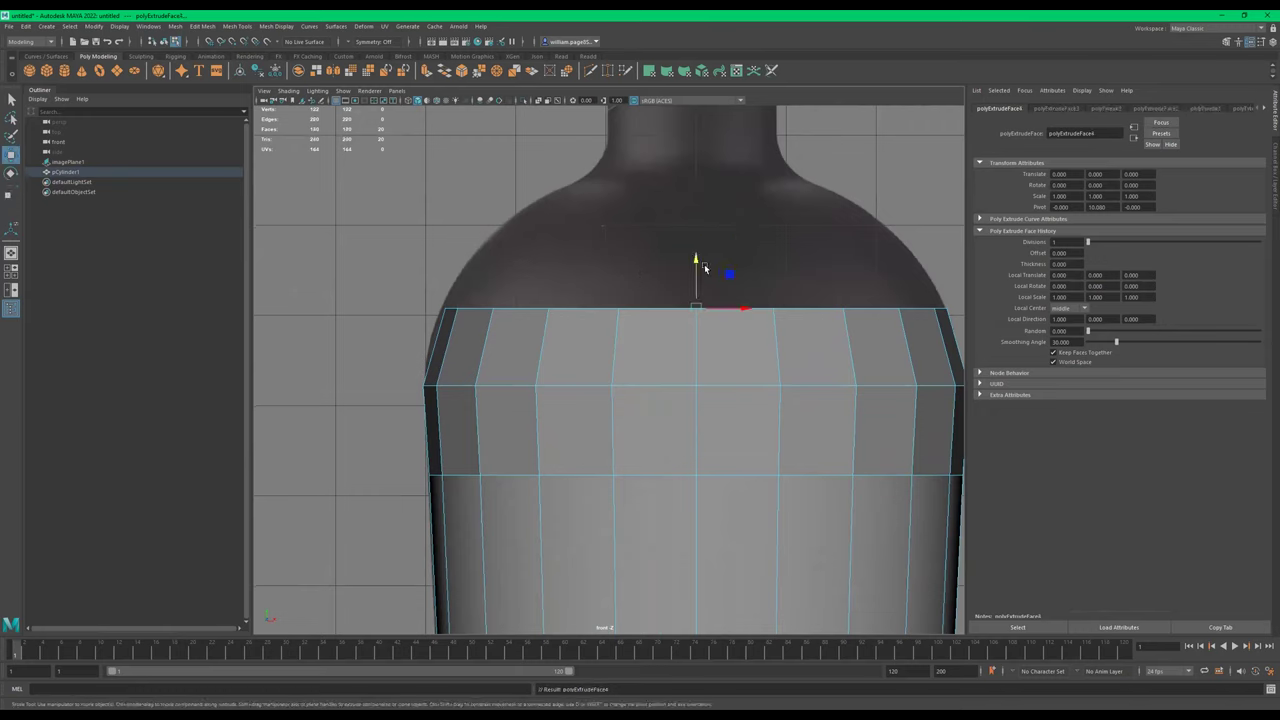
mouse_move(701, 265)
mouse_down()
mouse_move(696, 236)
mouse_move(685, 280)
mouse_up()
key(r)
Add a second short shoulder ring above by extruding the cap faces upward and narrowing them to the outline
key(ctrl+e)
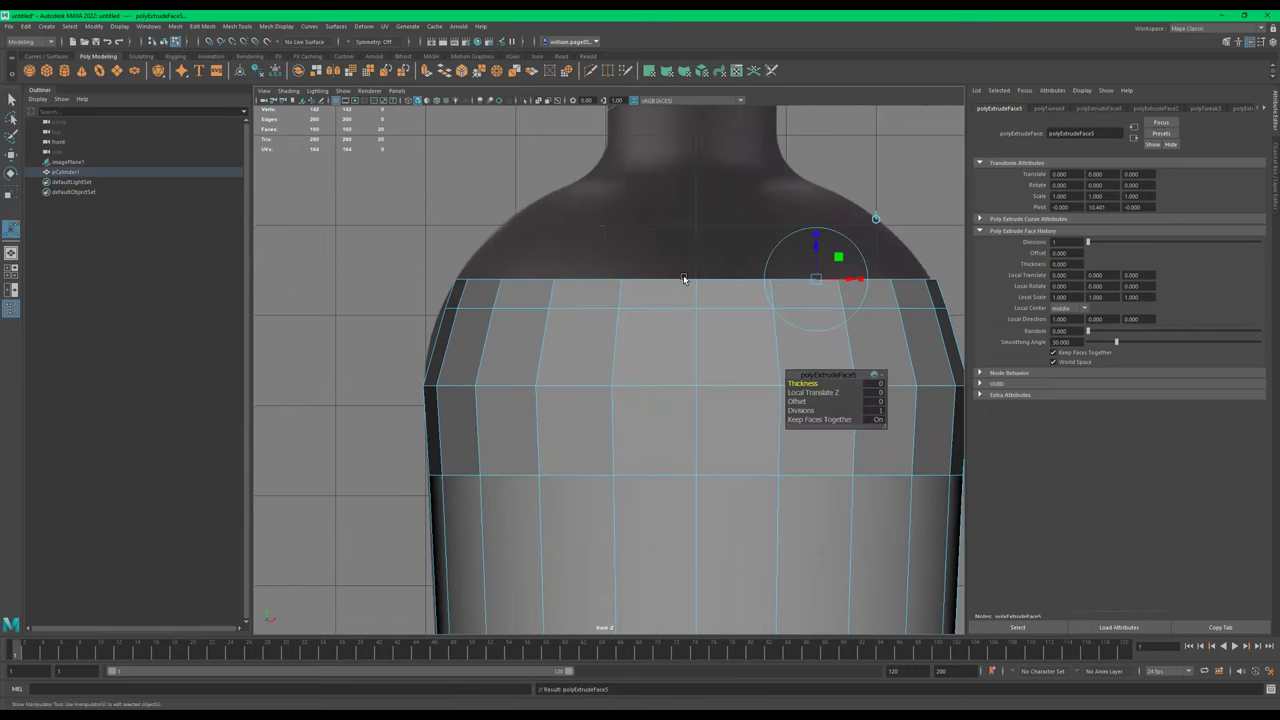
key(w)
drag(697, 243, 670, 257)
key(r)
Extrude a third short ring from the cap faces and scale it inward where the shoulder turns toward the neck
key(ctrl+e)
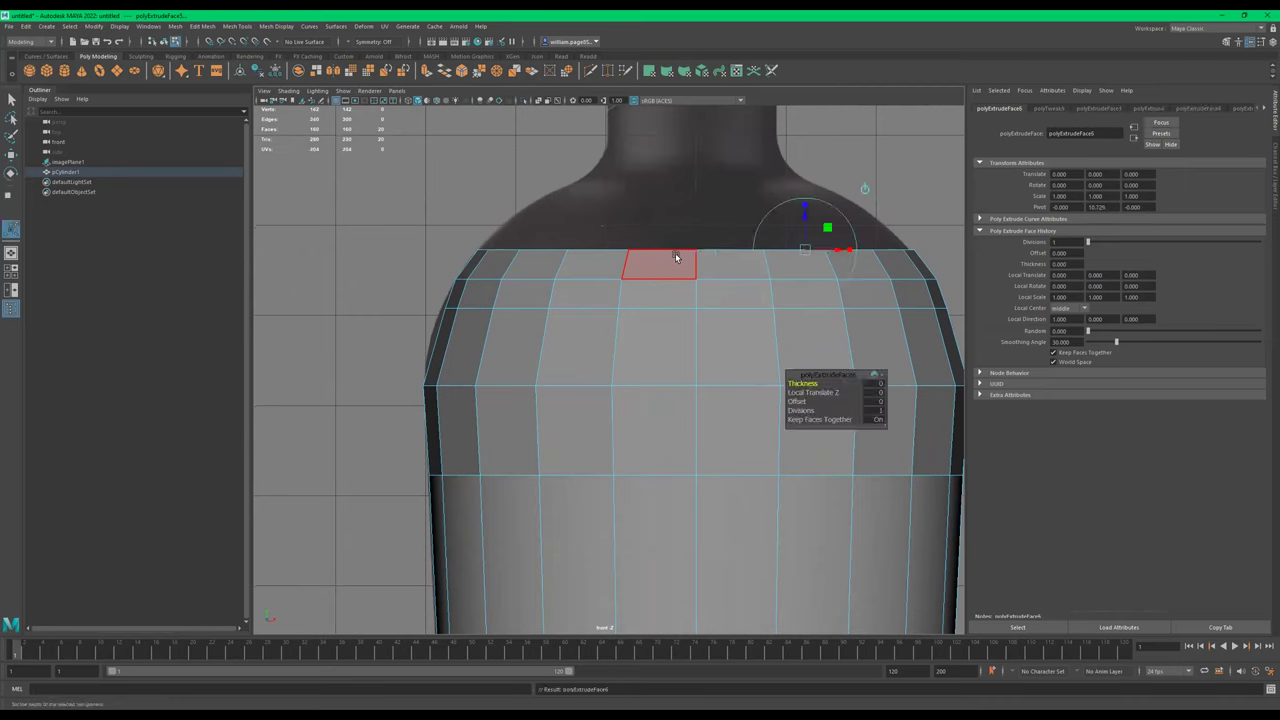
key(w)
drag(697, 210, 654, 240)
key(r)
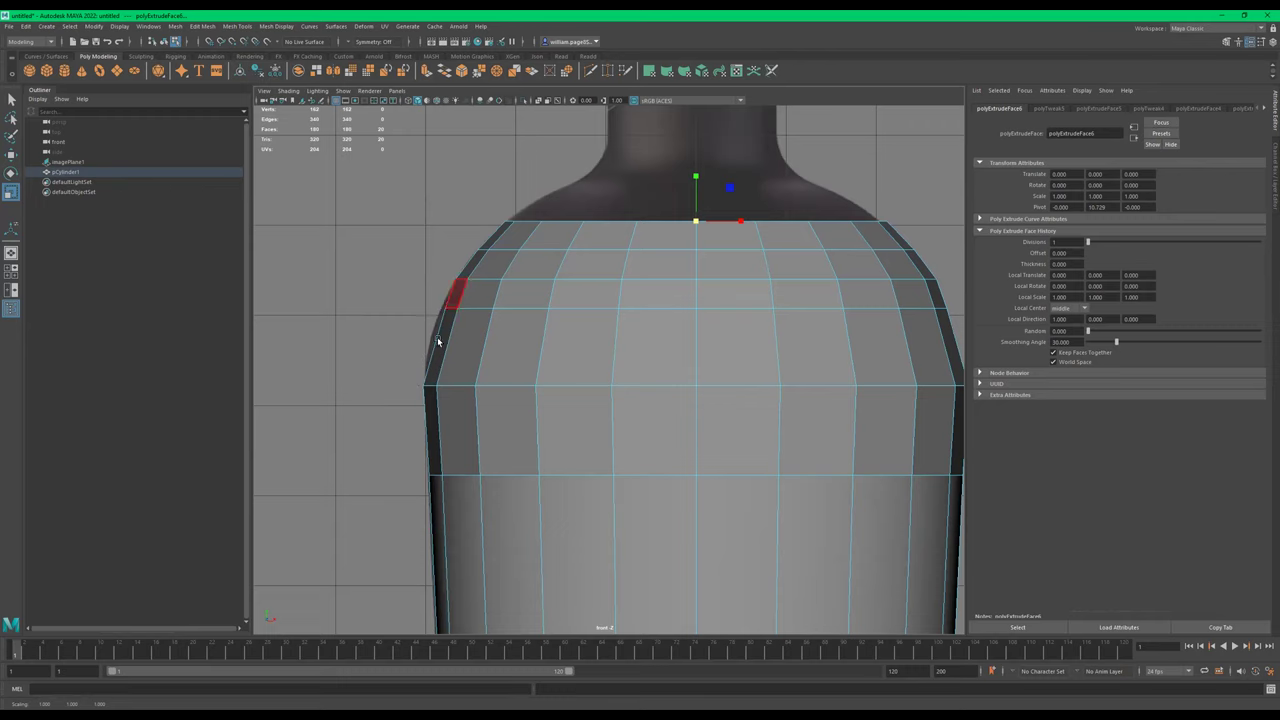
alt+middle_drag(734, 231, 656, 286)
key(w)
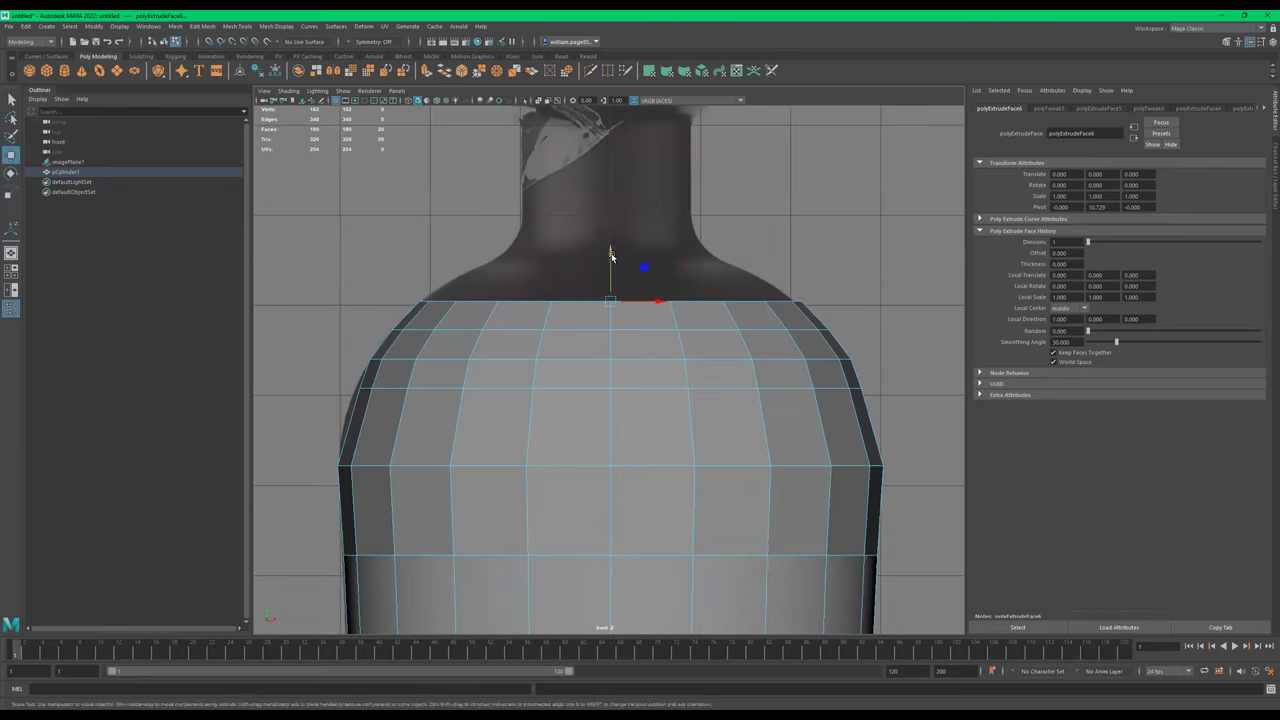
drag(611, 249, 608, 234)
key(ctrl+z)
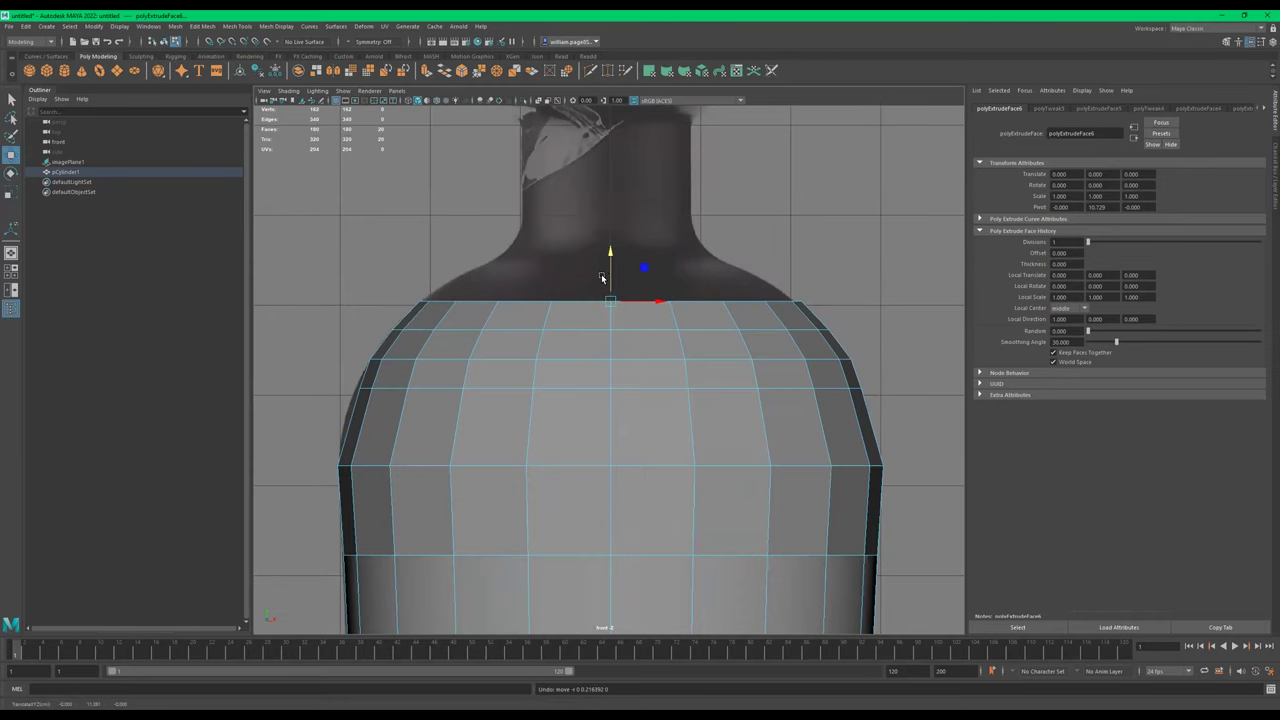
Extrude the cap faces into a fourth short shoulder ring and scale it inward to the bottle's outline
key(ctrl+e)
key(w)
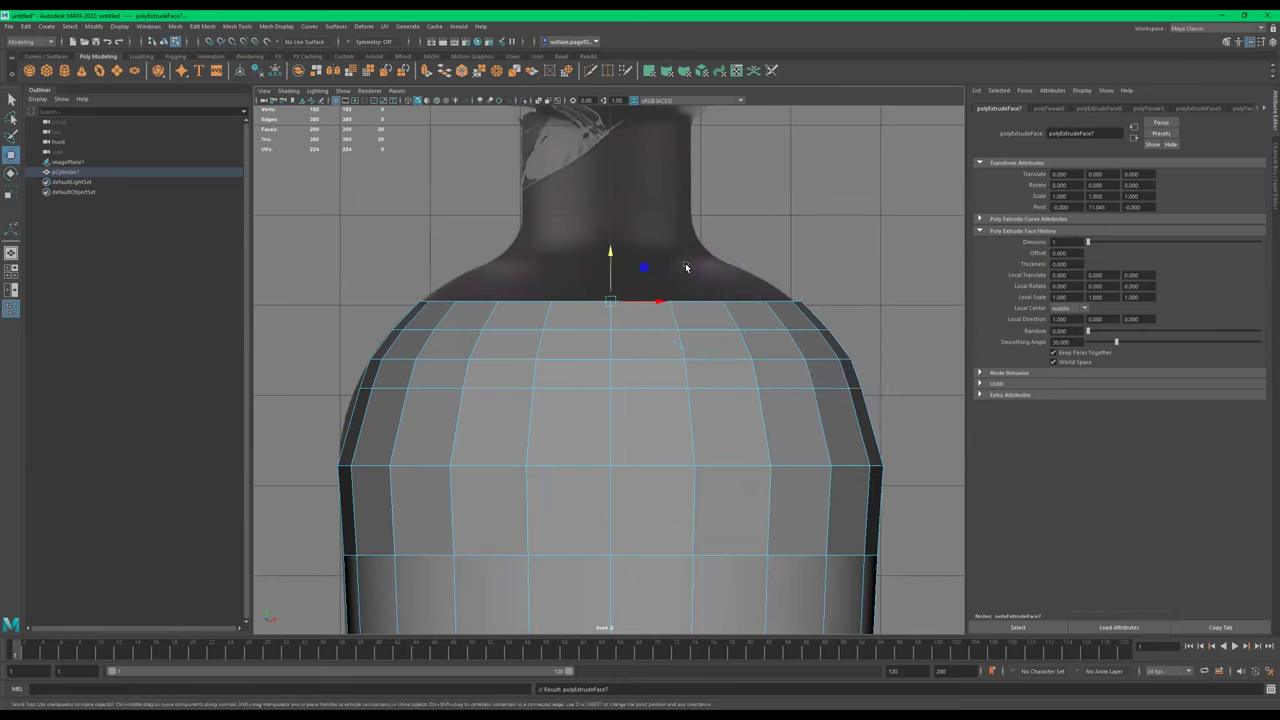
drag(611, 255, 611, 232)
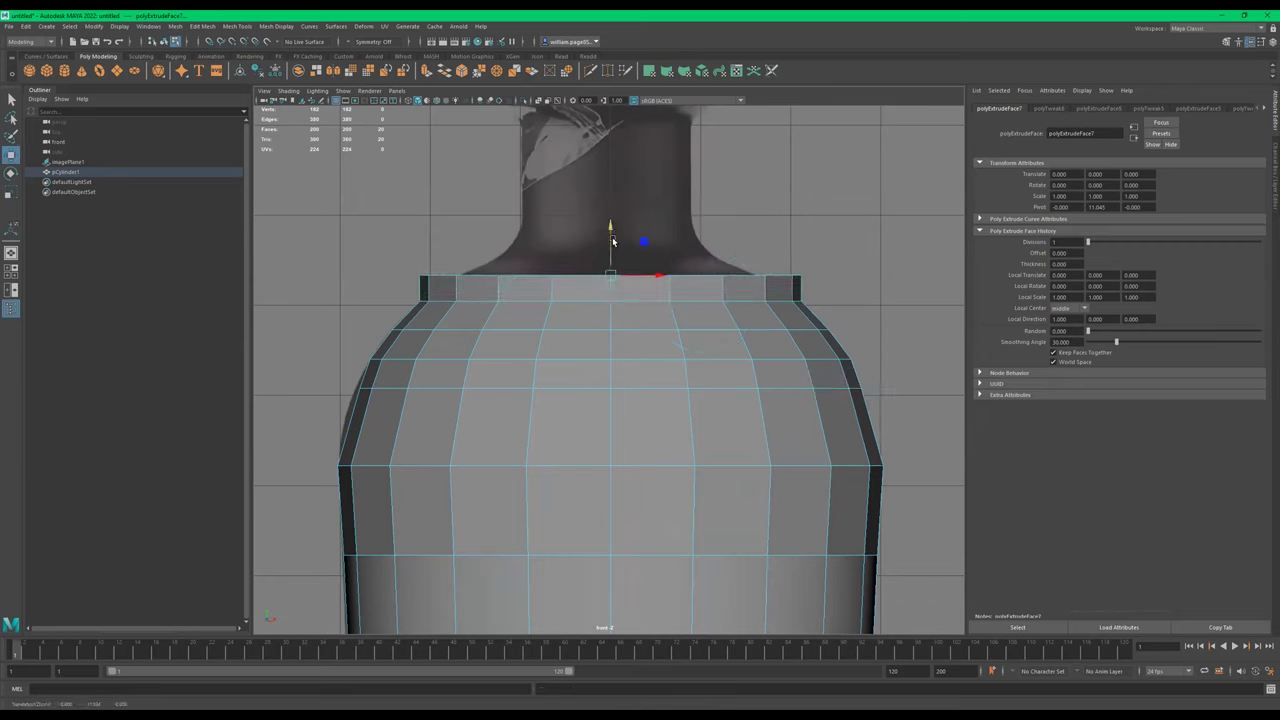
key(r)
drag(603, 279, 548, 288)
Extrude a fifth, flatter shoulder ring, narrow it toward the neck and fine-tune its height against the reference
key(ctrl+e)
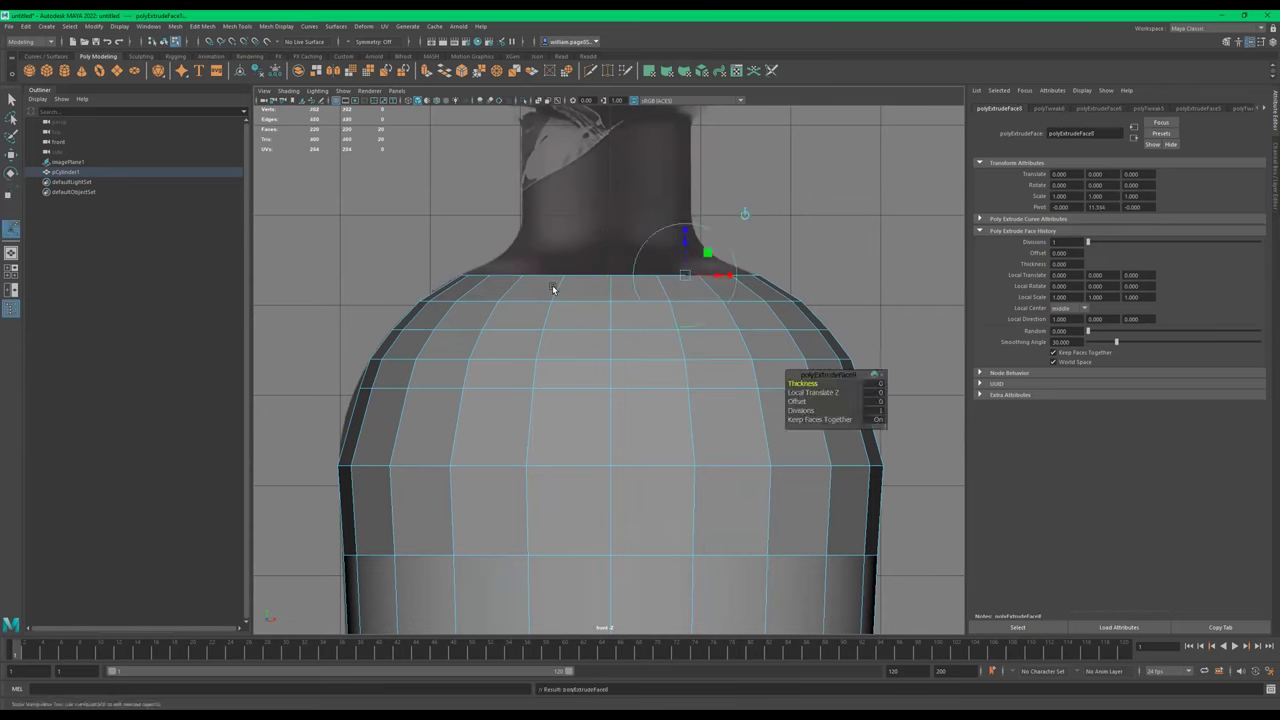
key(w)
drag(612, 248, 572, 258)
key(r)
key(w)
drag(609, 206, 612, 224)
Extrude the cap faces up to the base of the neck and scale them inward to the neck's width
key(ctrl+e)
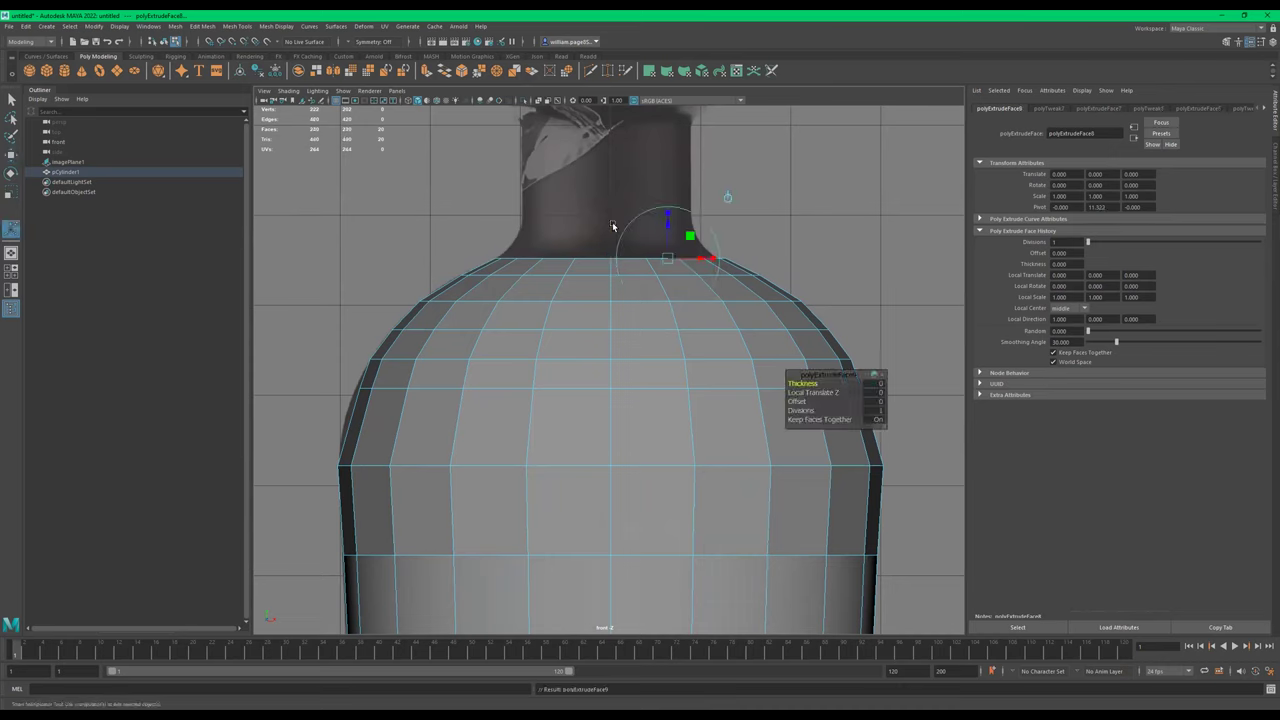
key(w)
drag(609, 214, 579, 250)
key(r)
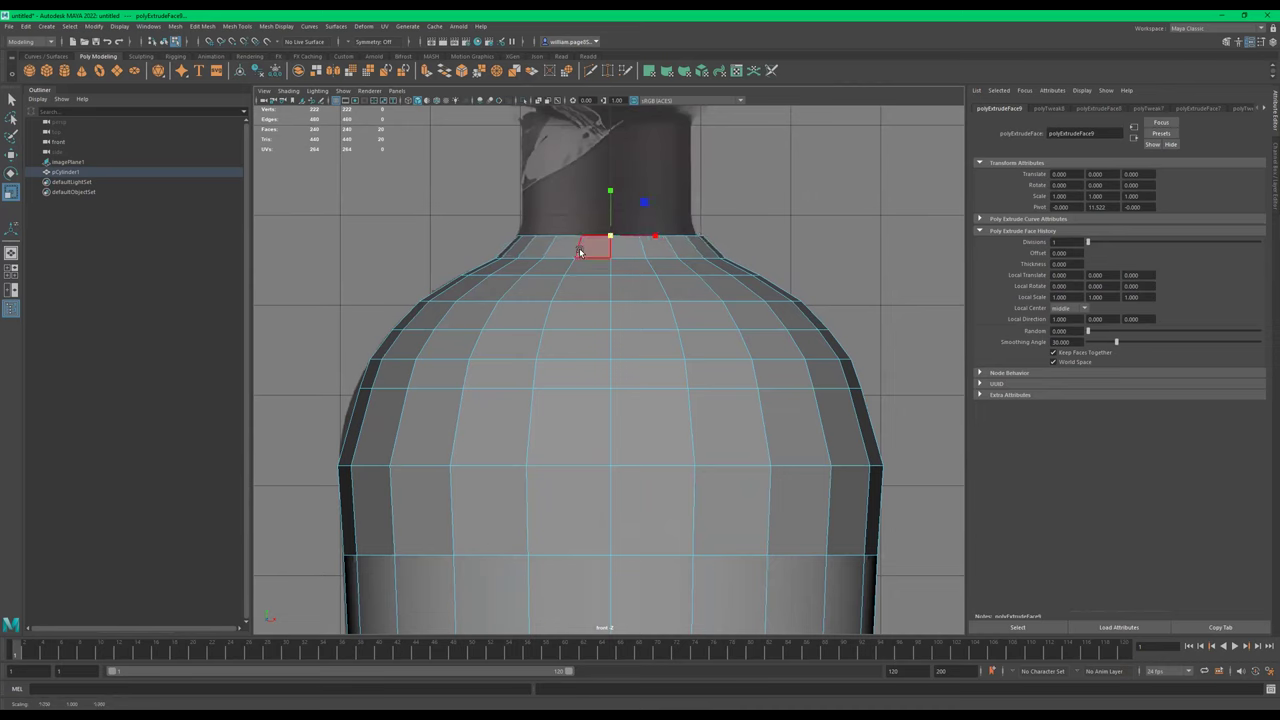
Extrude the first short neck section upward from the cap faces and narrow it slightly to the reference
key(ctrl+e)
key(w)
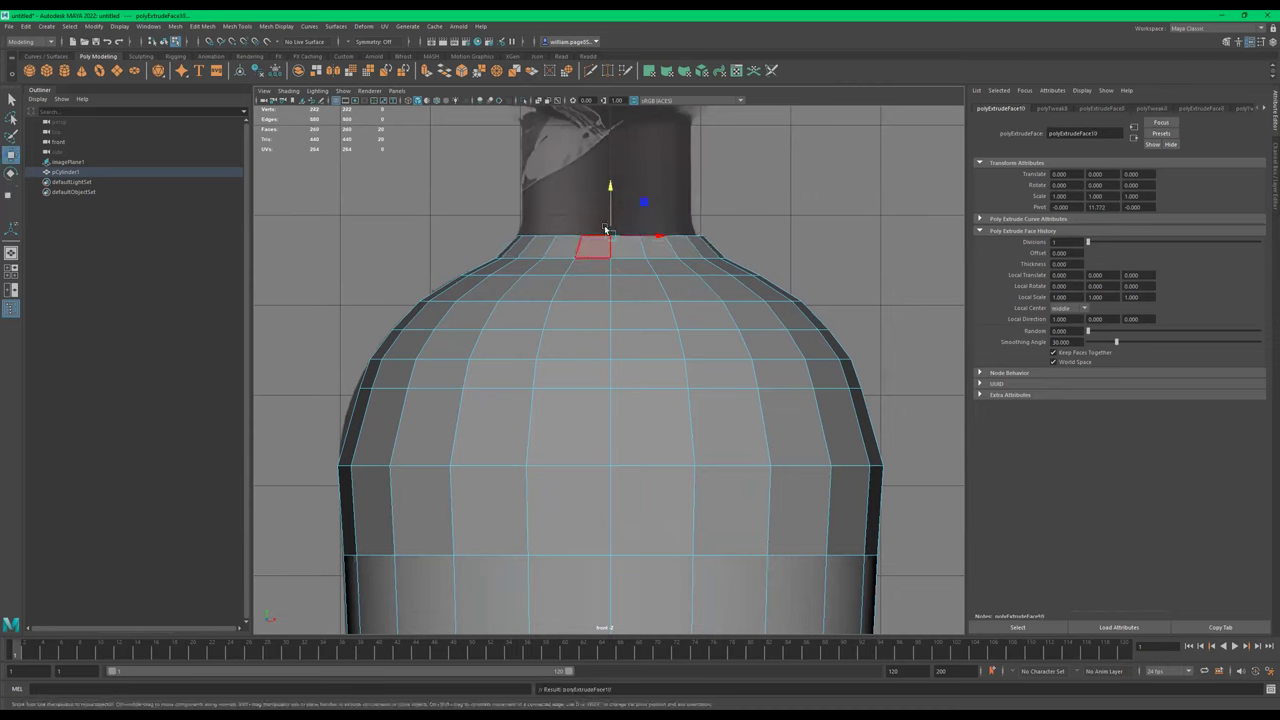
drag(611, 211, 603, 208)
alt+middle_drag(724, 222, 757, 305)
Extrude the cap faces straight up twice, as a short and then a longer neck section reaching the lip's underside
key(ctrl+e)
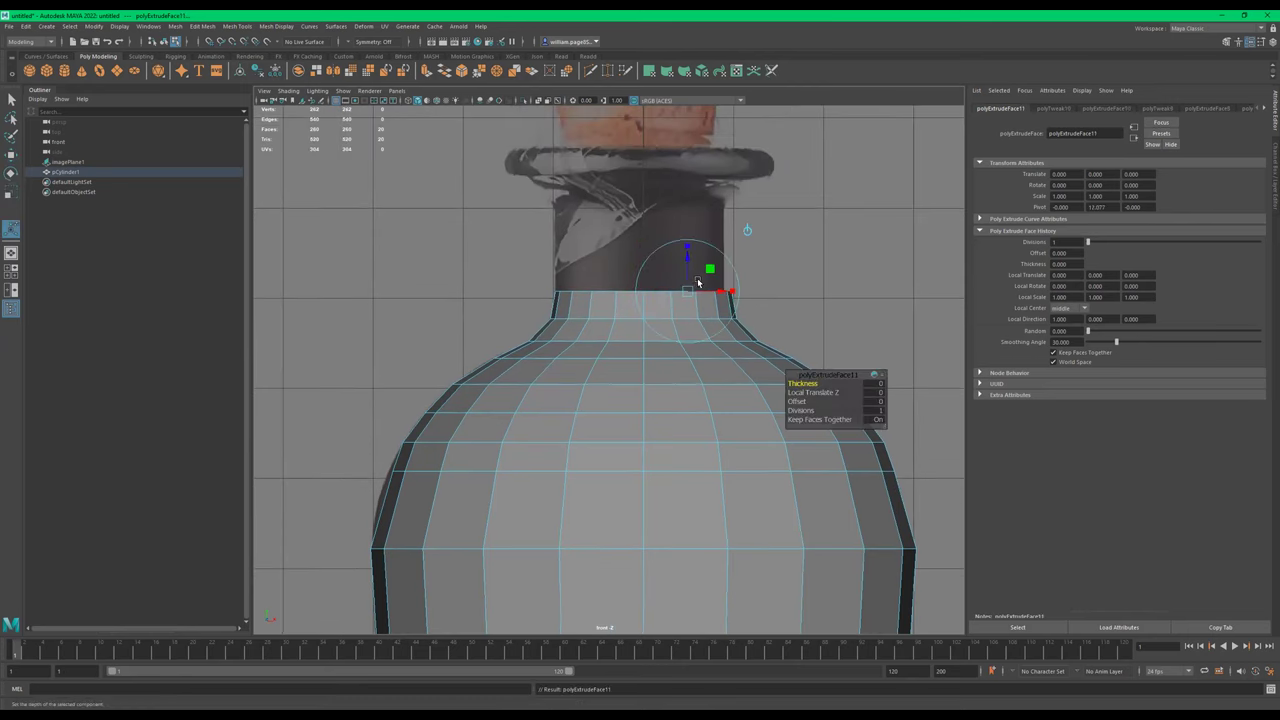
key(w)
drag(646, 262, 642, 232)
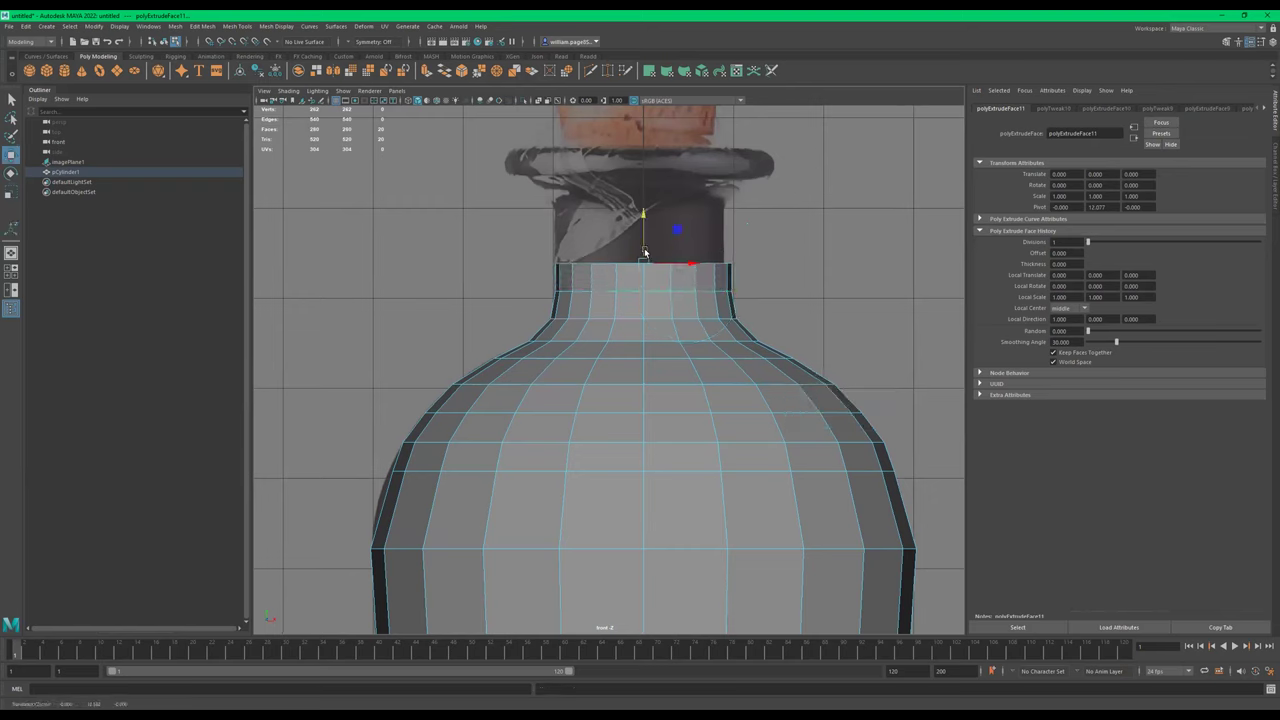
key(ctrl+e)
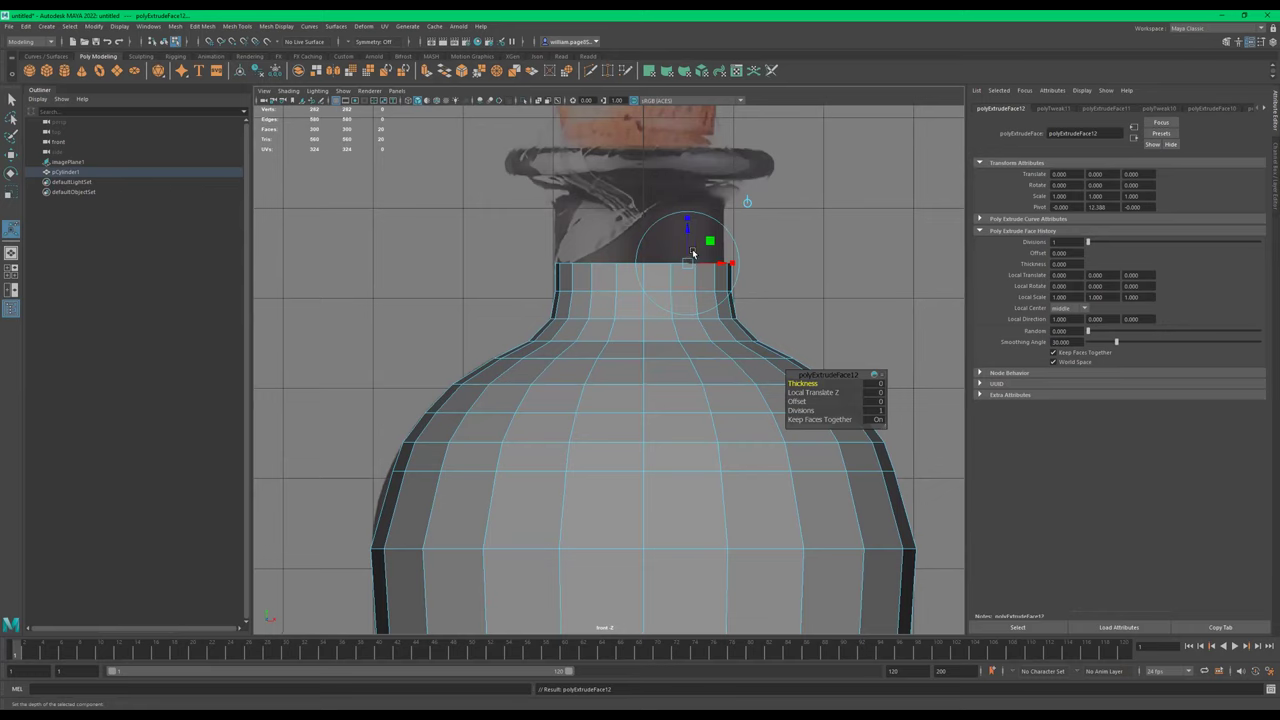
key(w)
drag(650, 232, 642, 155)
alt+middle_drag(659, 186, 667, 216)
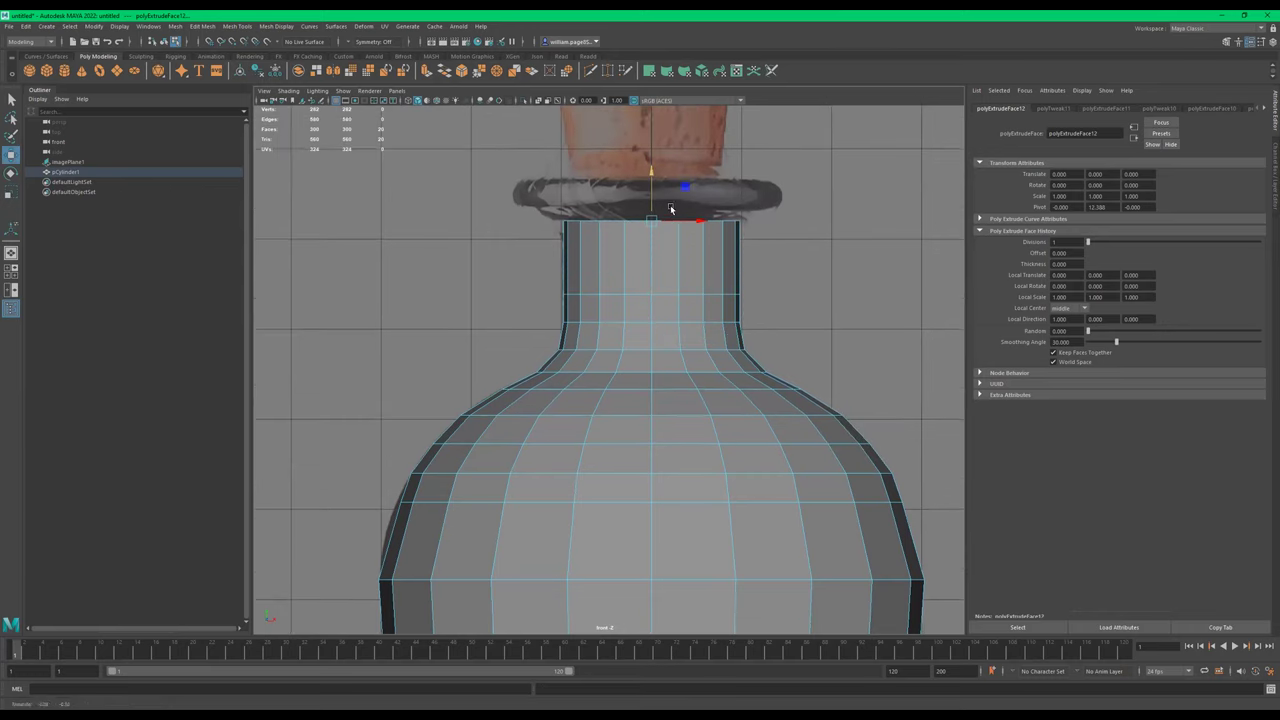
Extrude the cap faces slightly upward and scale them outward to start the flared underside of the lip
key(ctrl+e)
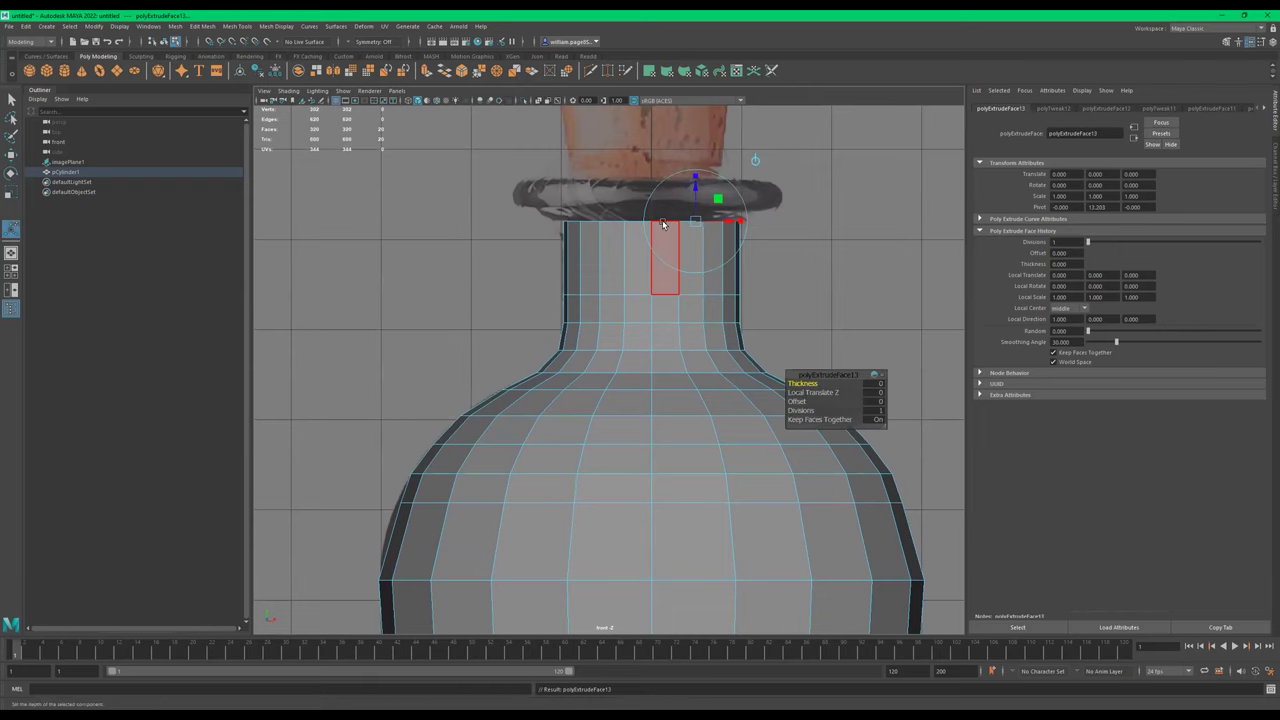
key(w)
drag(651, 185, 686, 218)
key(r)
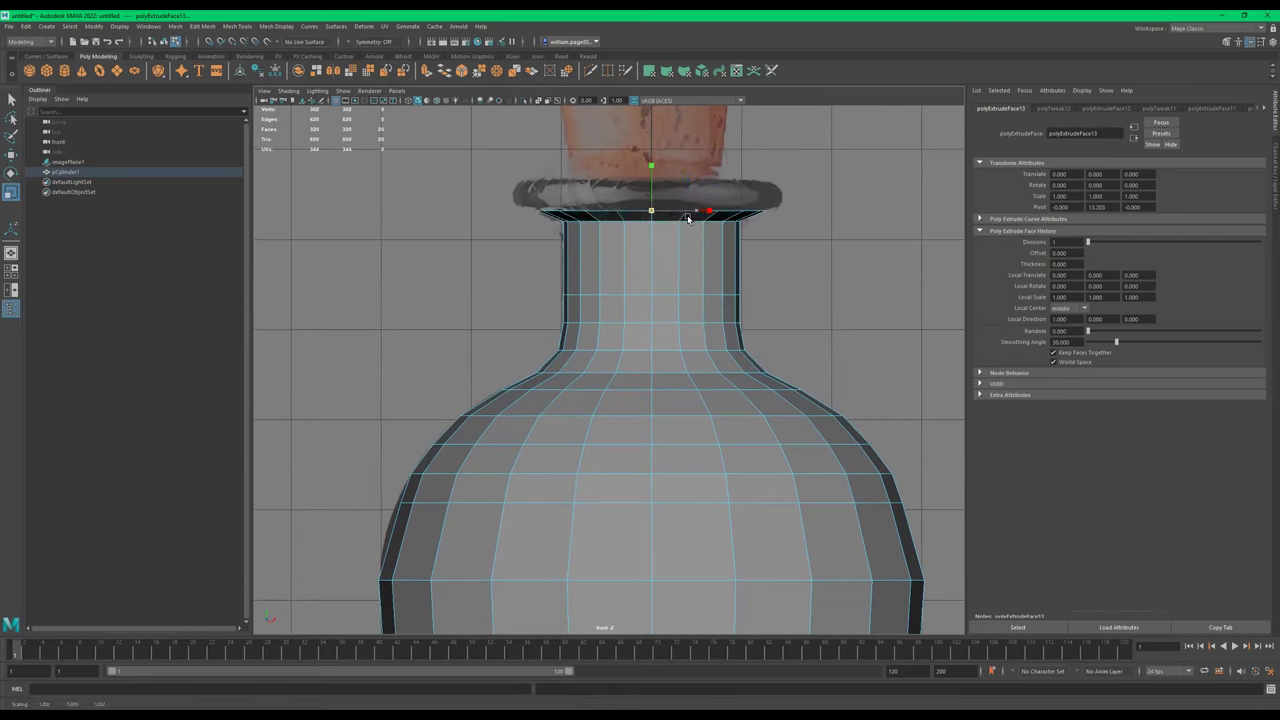
Extrude another thin ring and scale it outward to the lip's full width in the reference
key(ctrl+e)
key(w)
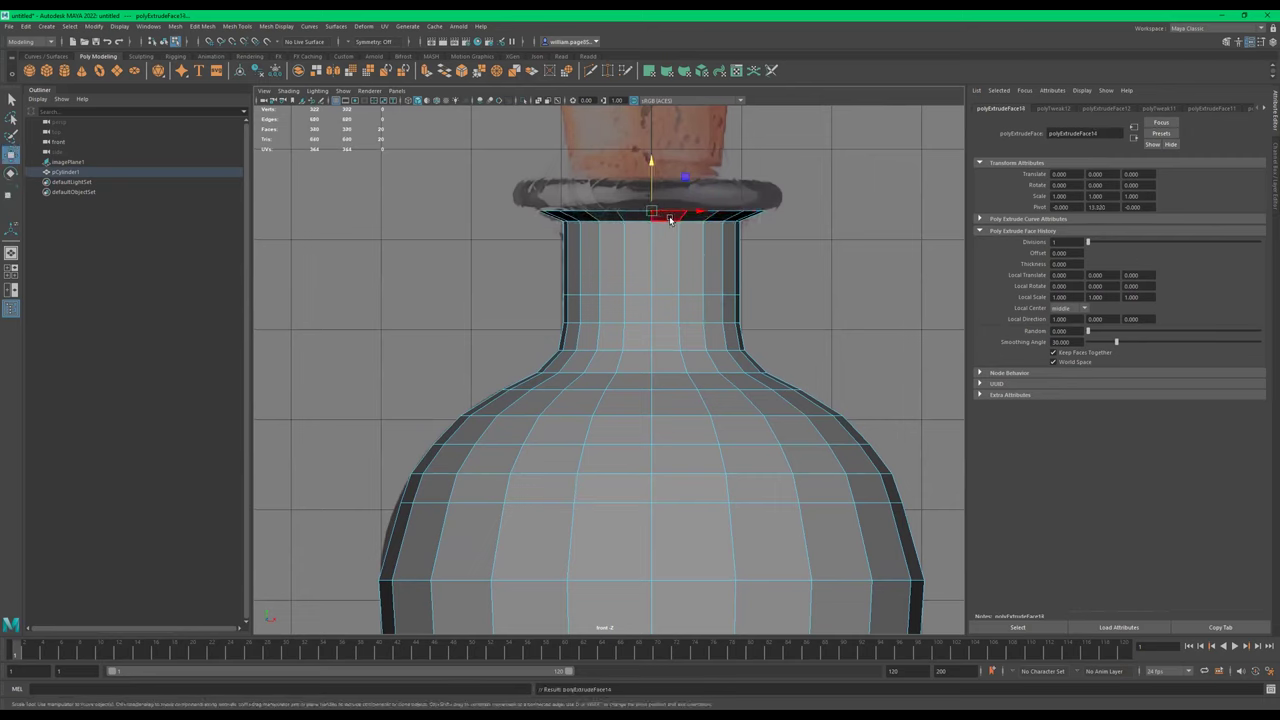
key(r)
drag(649, 211, 649, 182)
key(w)
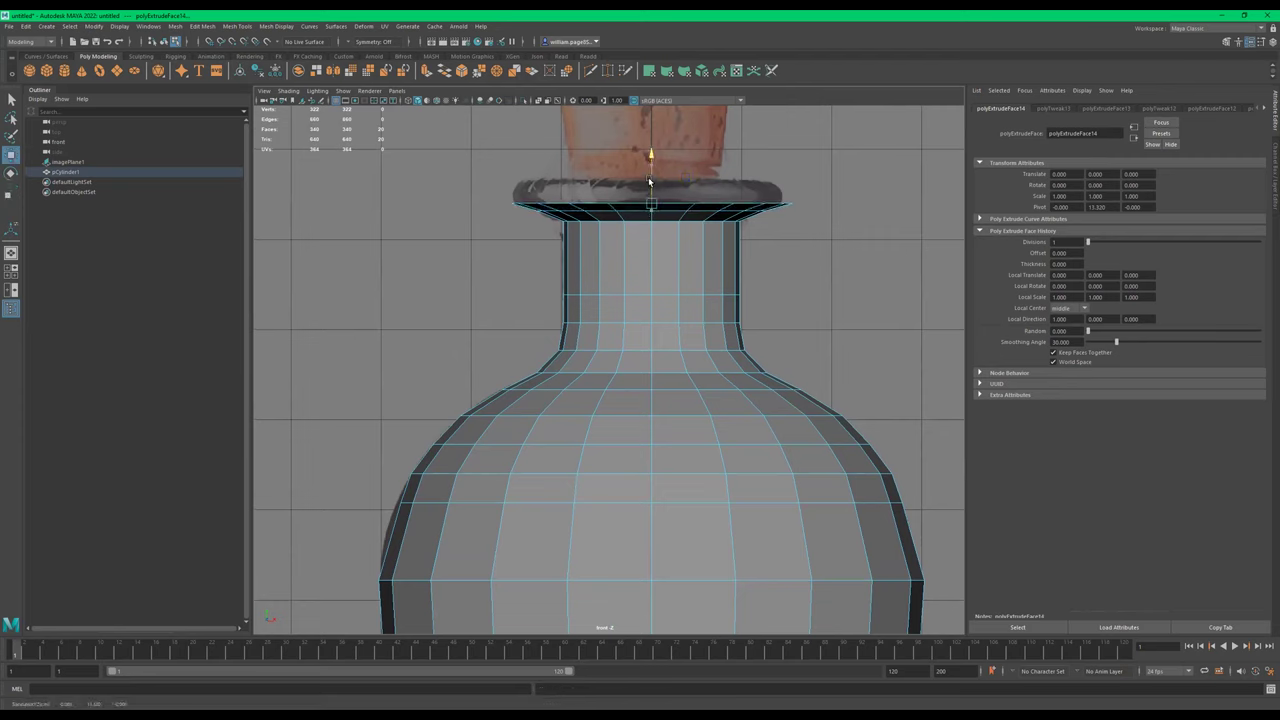
Extrude the lip's lower side wall upward and widen its top edge slightly
key(ctrl+e)
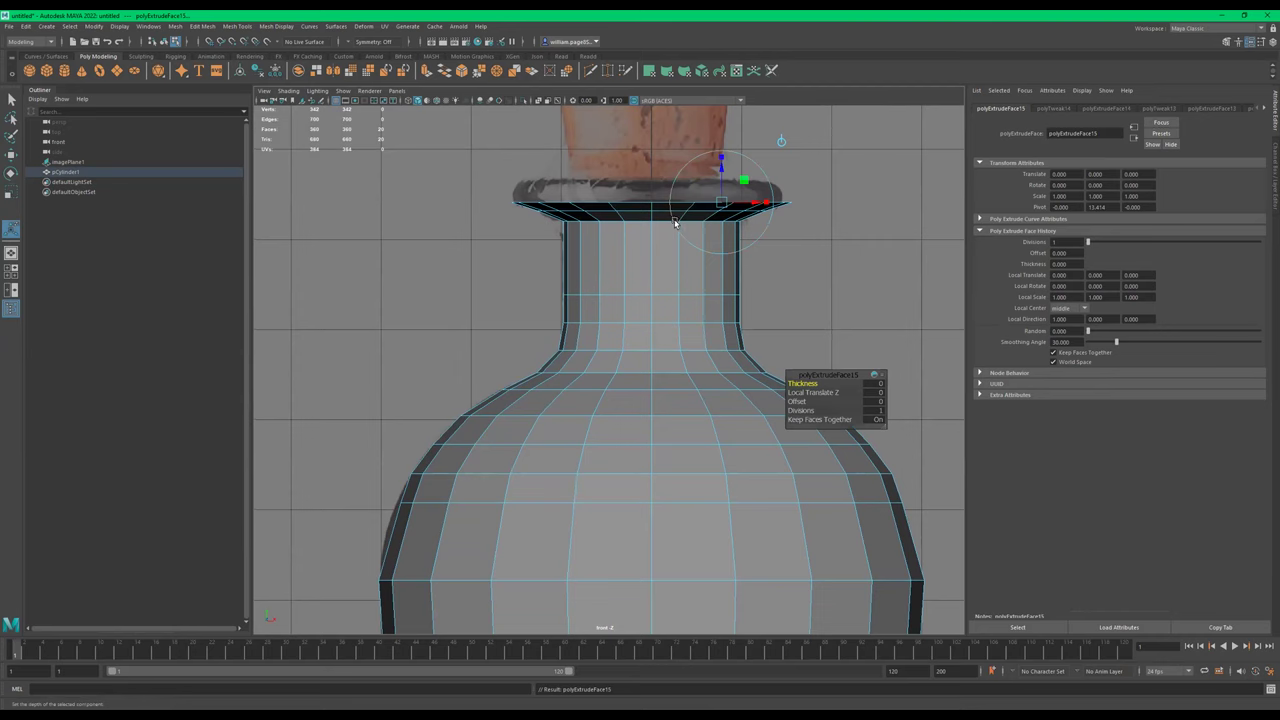
key(w)
drag(650, 180, 648, 168)
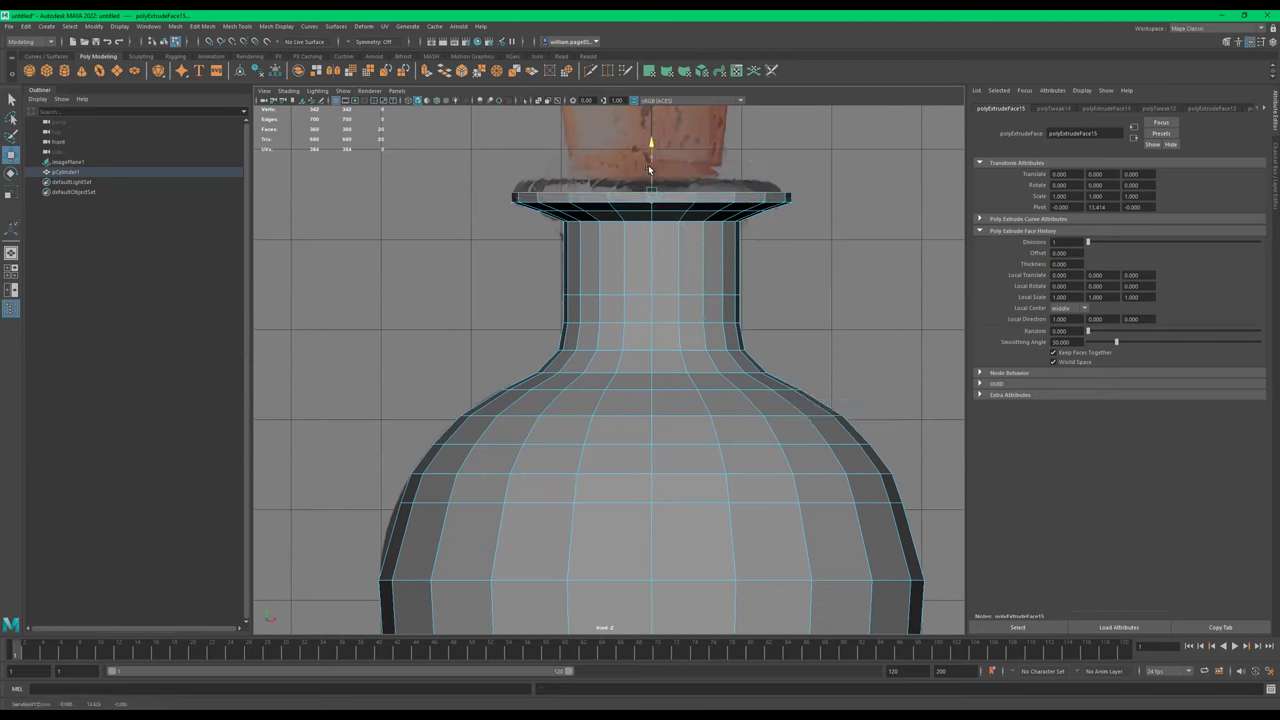
key(r)
drag(650, 192, 654, 193)
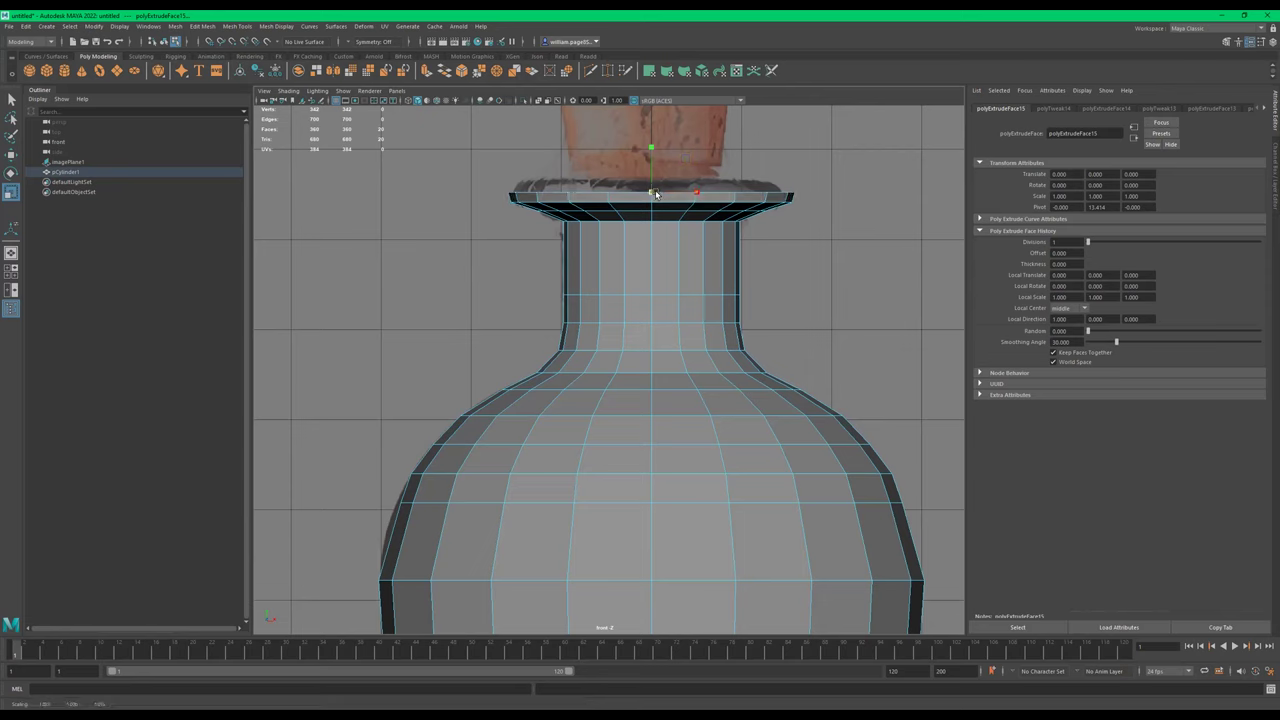
Extrude the lip's upper side wall toward the cork's base and scale its top edge slightly inward
key(ctrl+e)
key(w)
drag(651, 172, 650, 160)
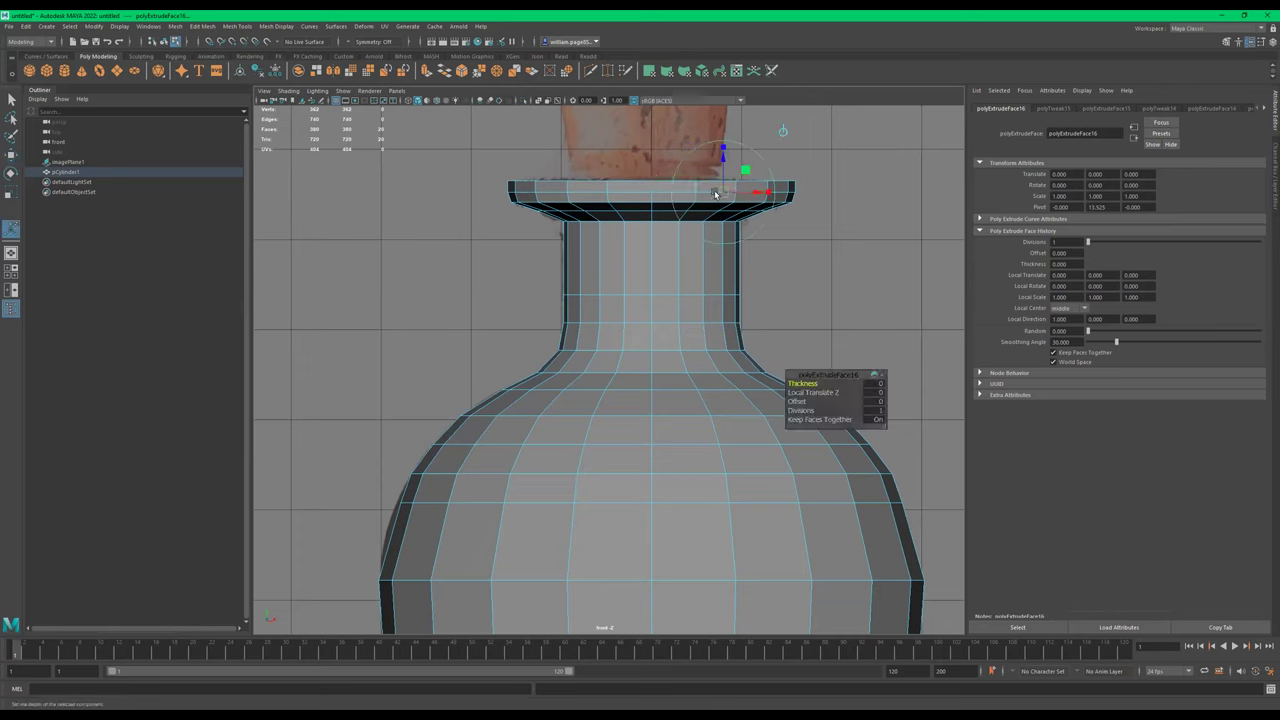
drag(651, 181, 649, 181)
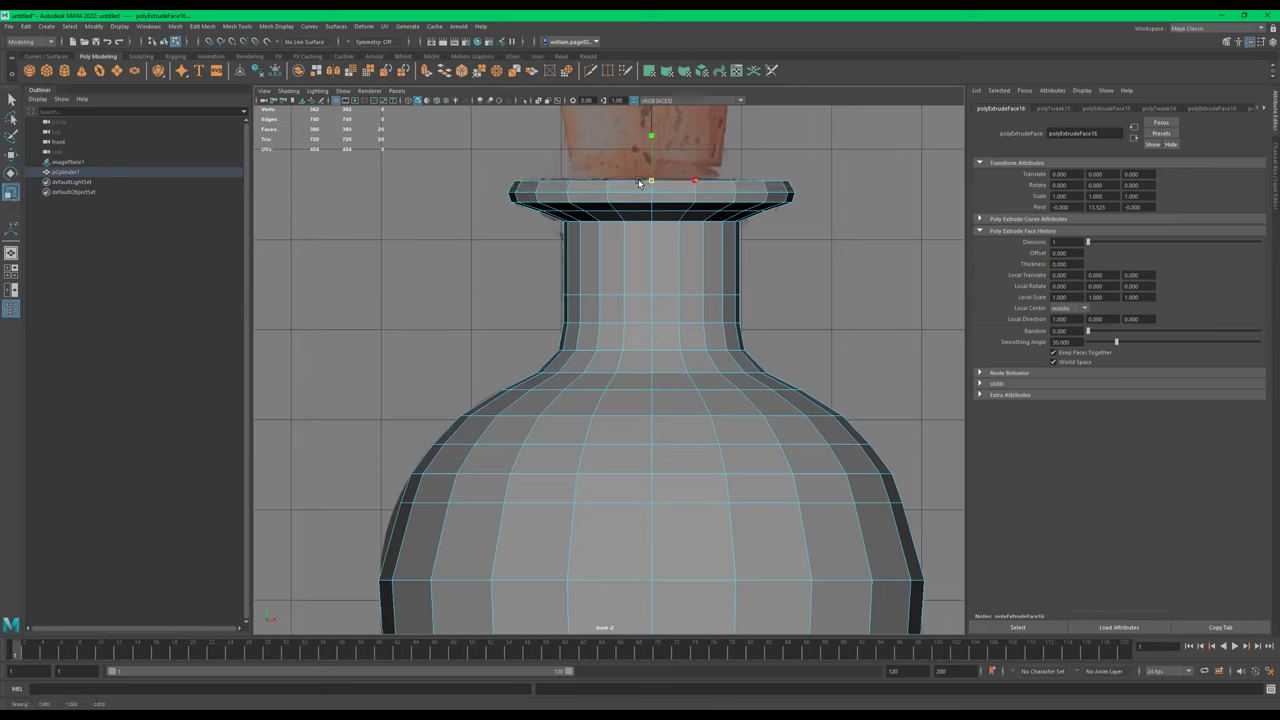
Extrude the lip's top faces slightly upward and scale them inward to round off the rim
key(ctrl+e)
key(w)
drag(651, 163, 616, 189)
key(r)
Examine the whole bottle shaded in the perspective view, preview it smoothed, and return to the unsmoothed mesh
scroll(750, 258, down, 6)
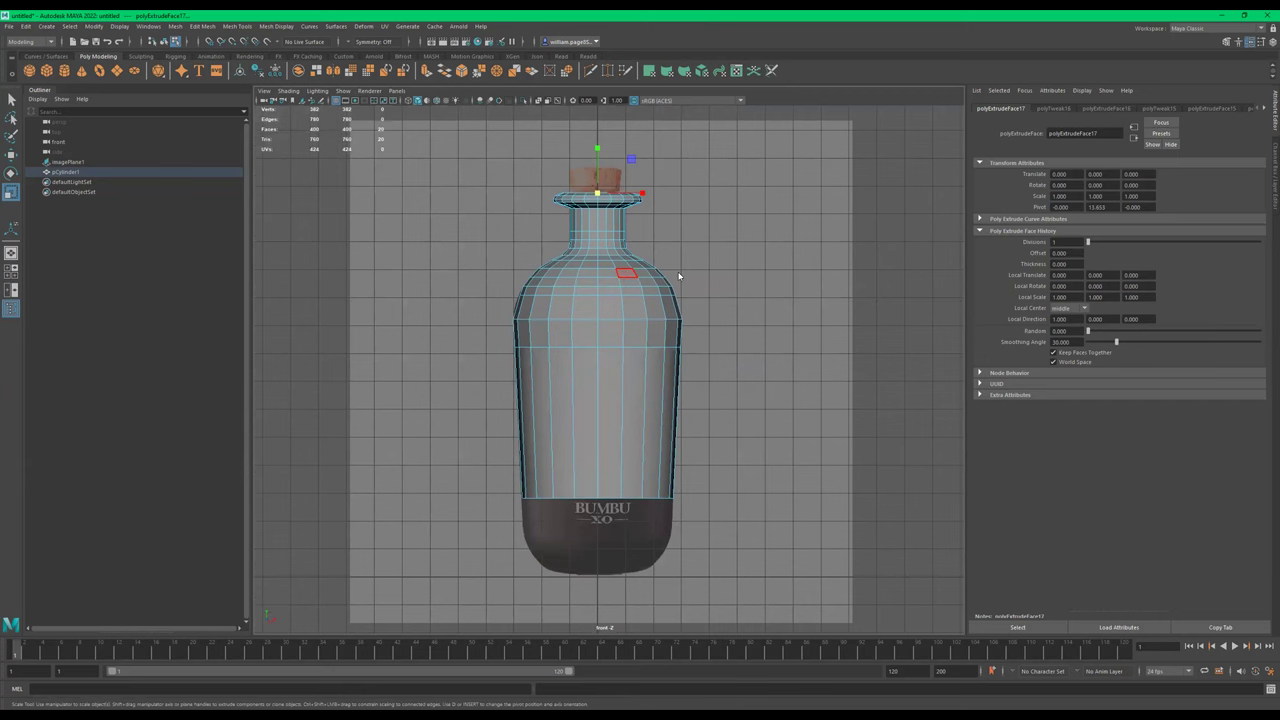
mouse_move(805, 303)
alt+mouse_down()
mouse_move(786, 291)
mouse_move(689, 300)
mouse_move(657, 257)
mouse_move(639, 285)
mouse_move(690, 290)
mouse_move(665, 326)
mouse_move(661, 373)
mouse_move(607, 362)
mouse_move(650, 360)
alt+mouse_up()
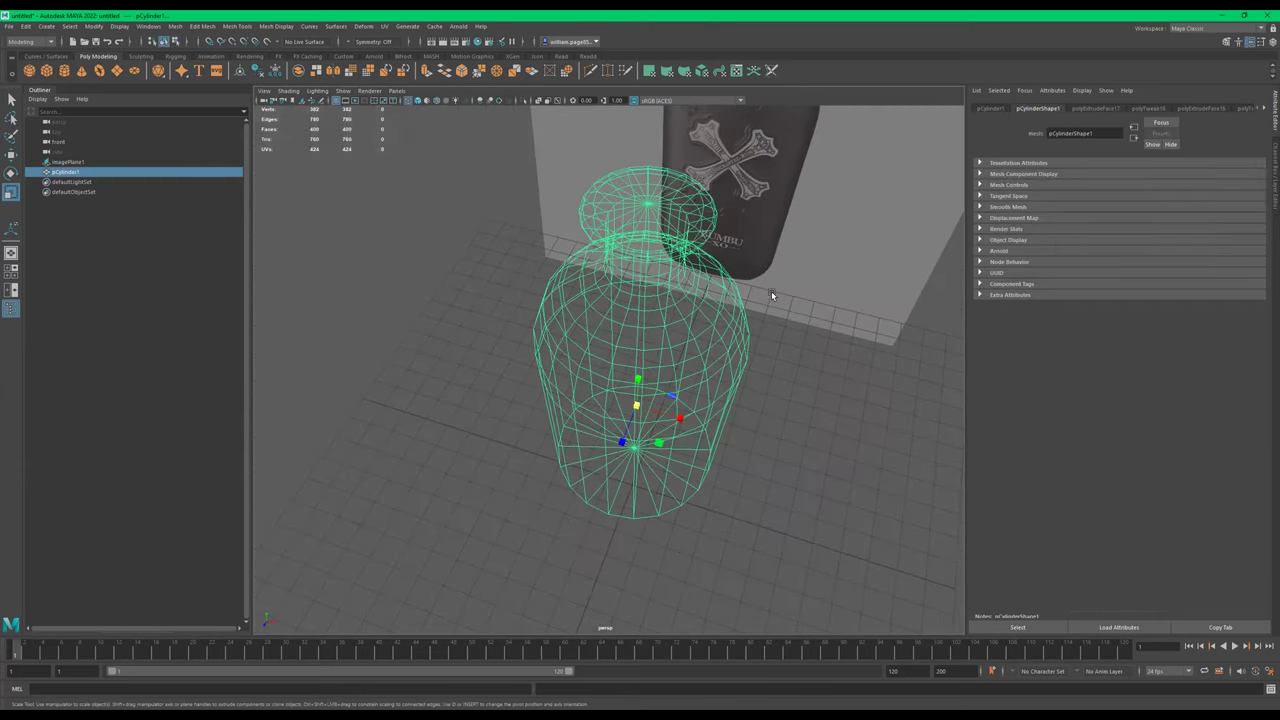
key(5)
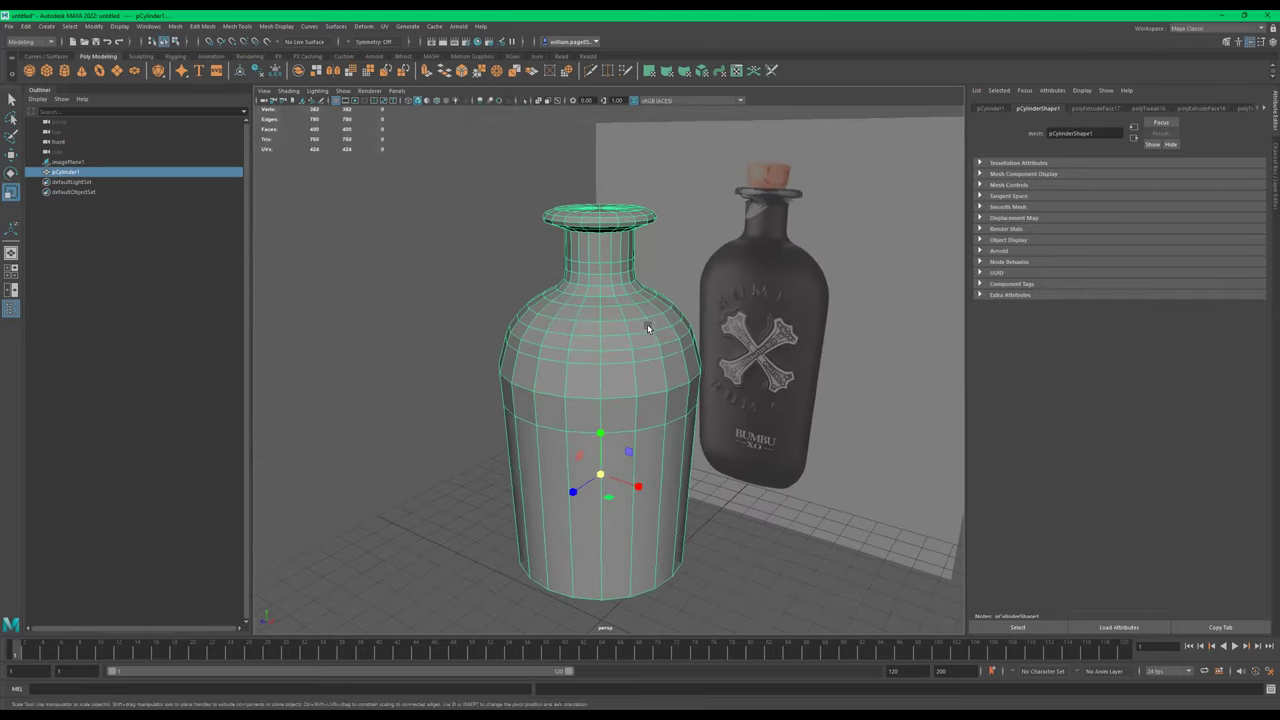
key(3)
click(446, 249)
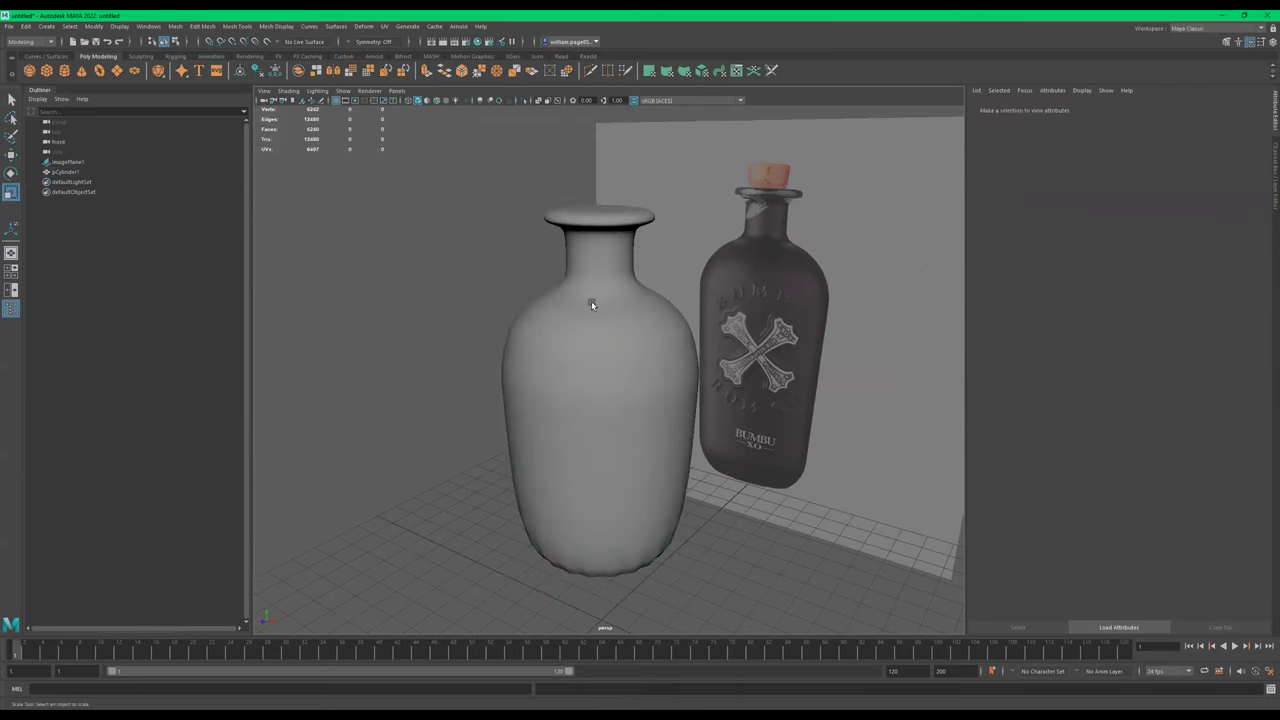
alt+drag(593, 304, 630, 330)
click(612, 356)
key(1)
key(r)
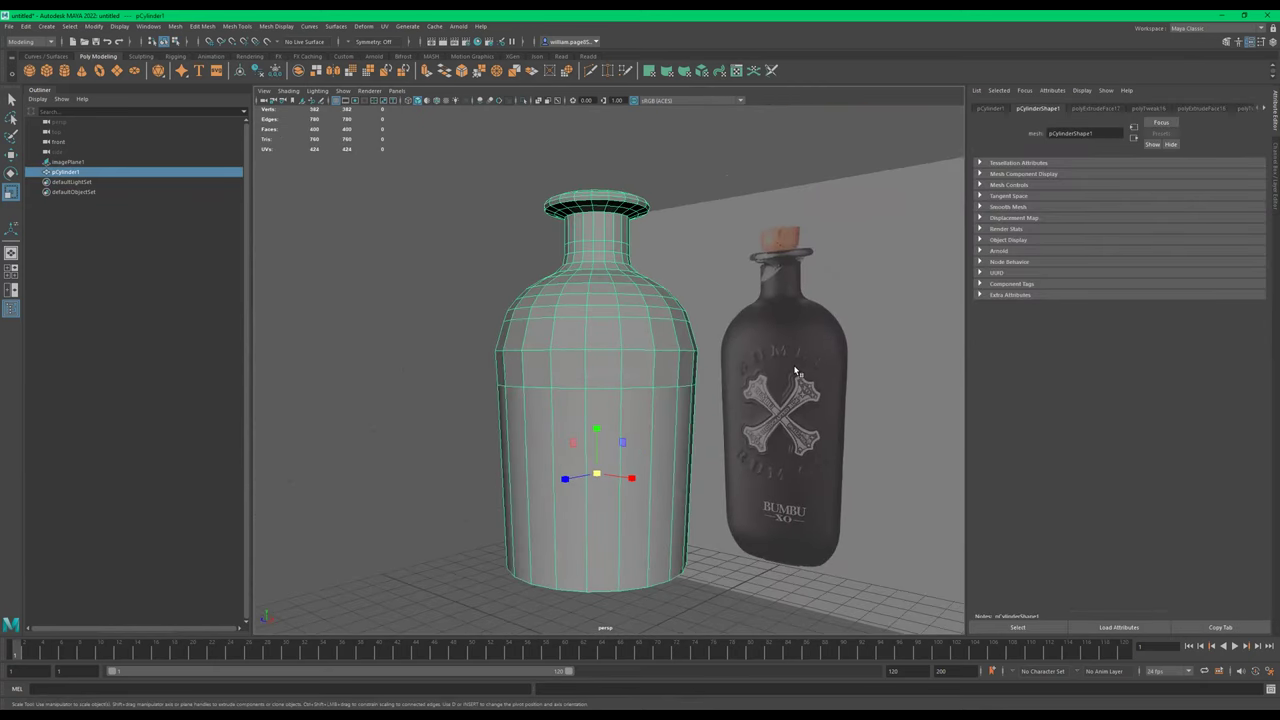
Switch to the front view and display the bottle in wireframe over the reference image's shoulder
key(space)
key(space)
scroll(639, 307, up, 3)
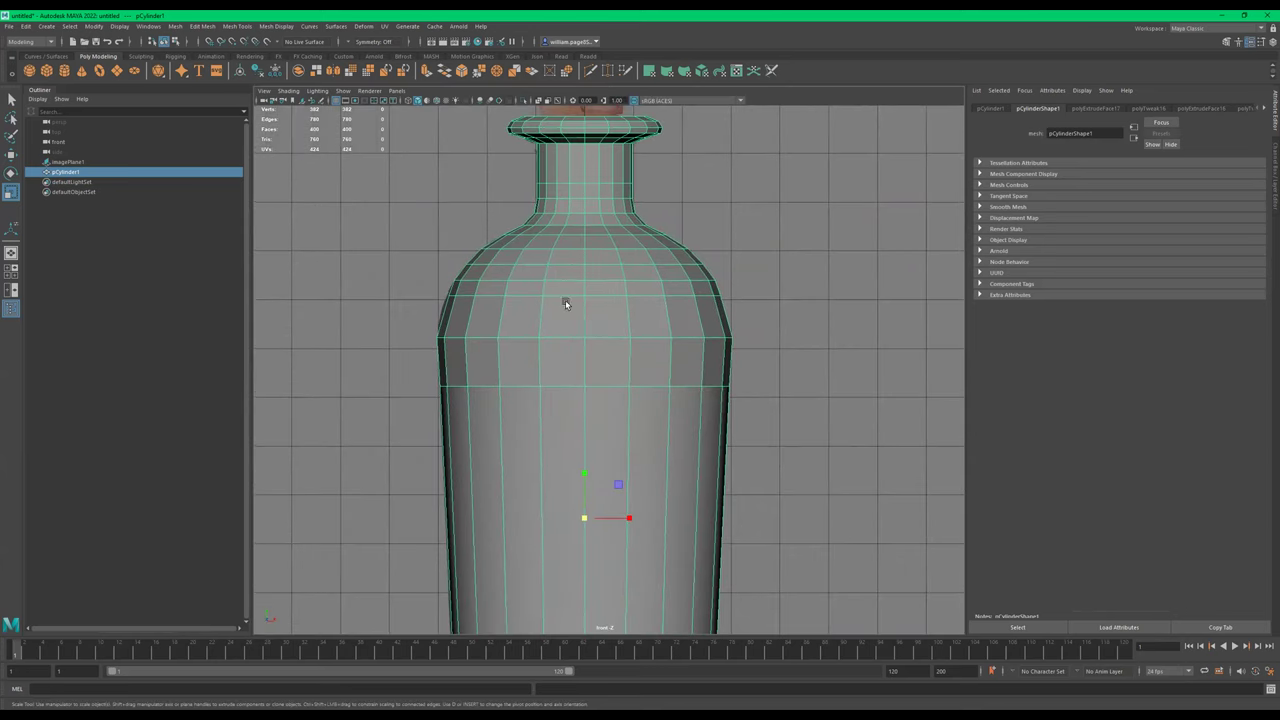
key(4)
scroll(727, 341, up, 5)
scroll(673, 340, up, 1)
alt+middle_drag(673, 340, 634, 367)
scroll(645, 320, up, 3)
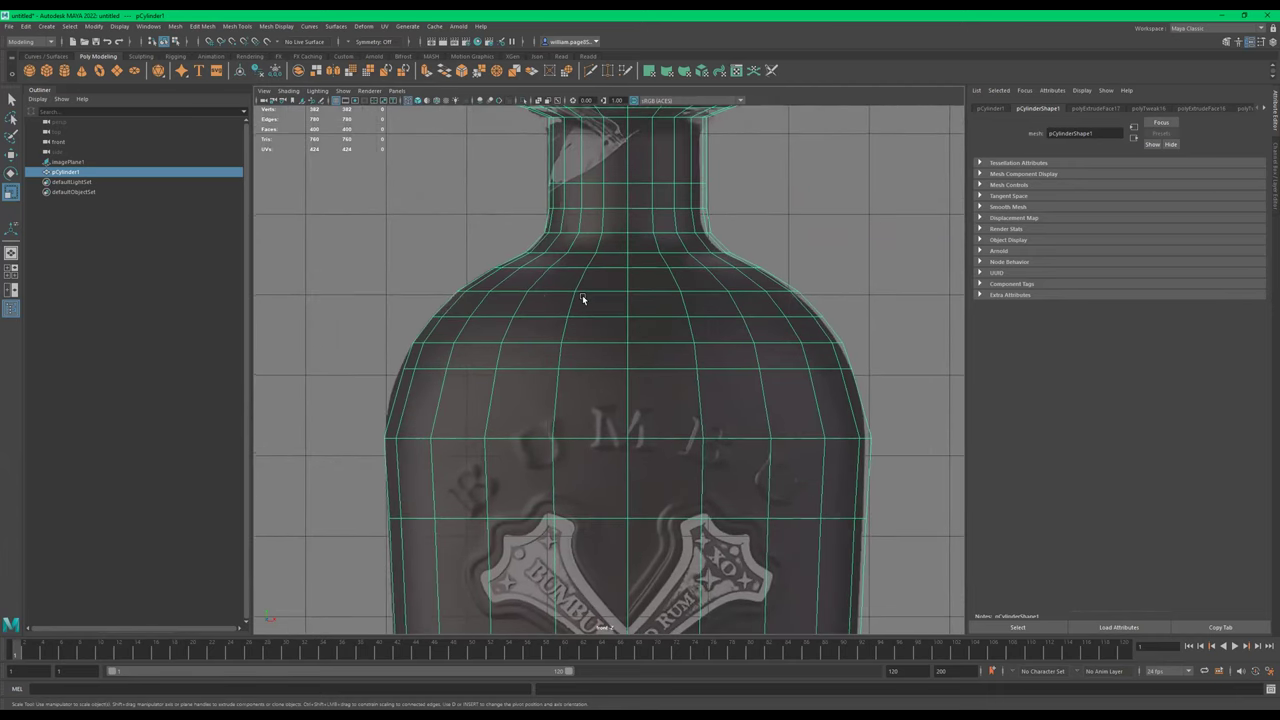
Try scaling a lower shoulder edge loop outward to the reference outline, and undo the scaling
key(F10)
double_click(526, 342)
drag(629, 343, 634, 341)
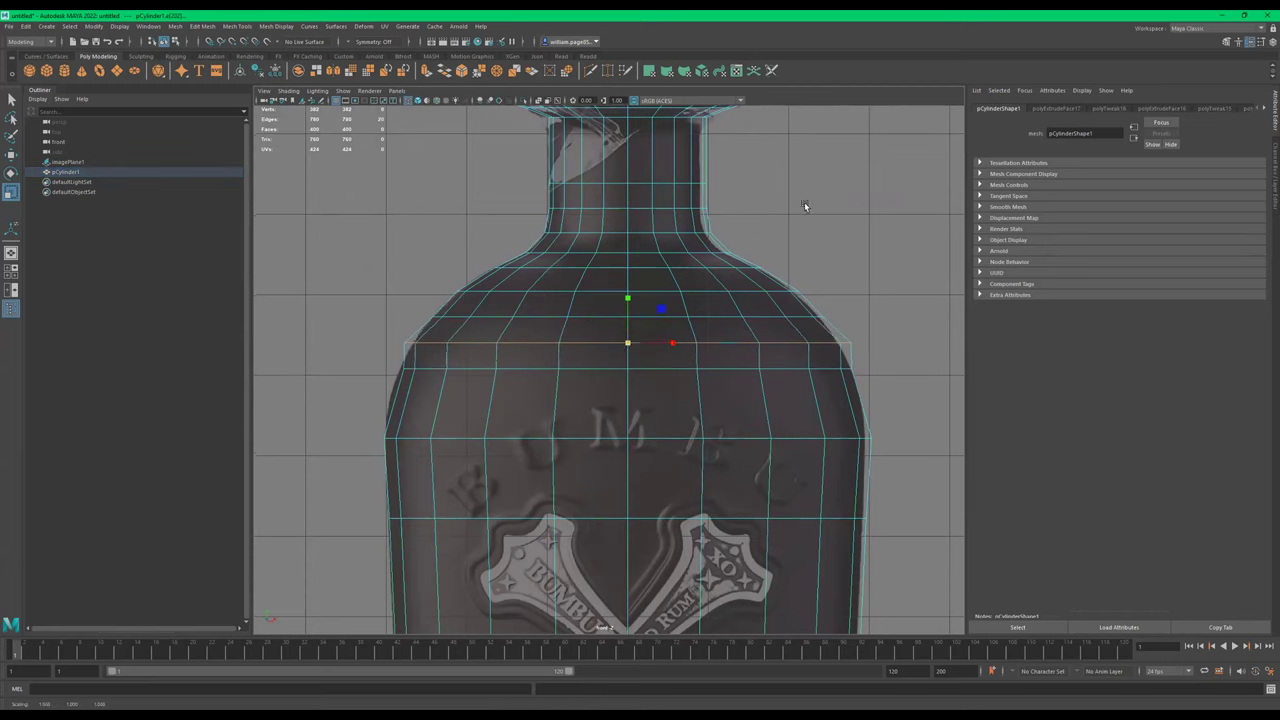
key(space)
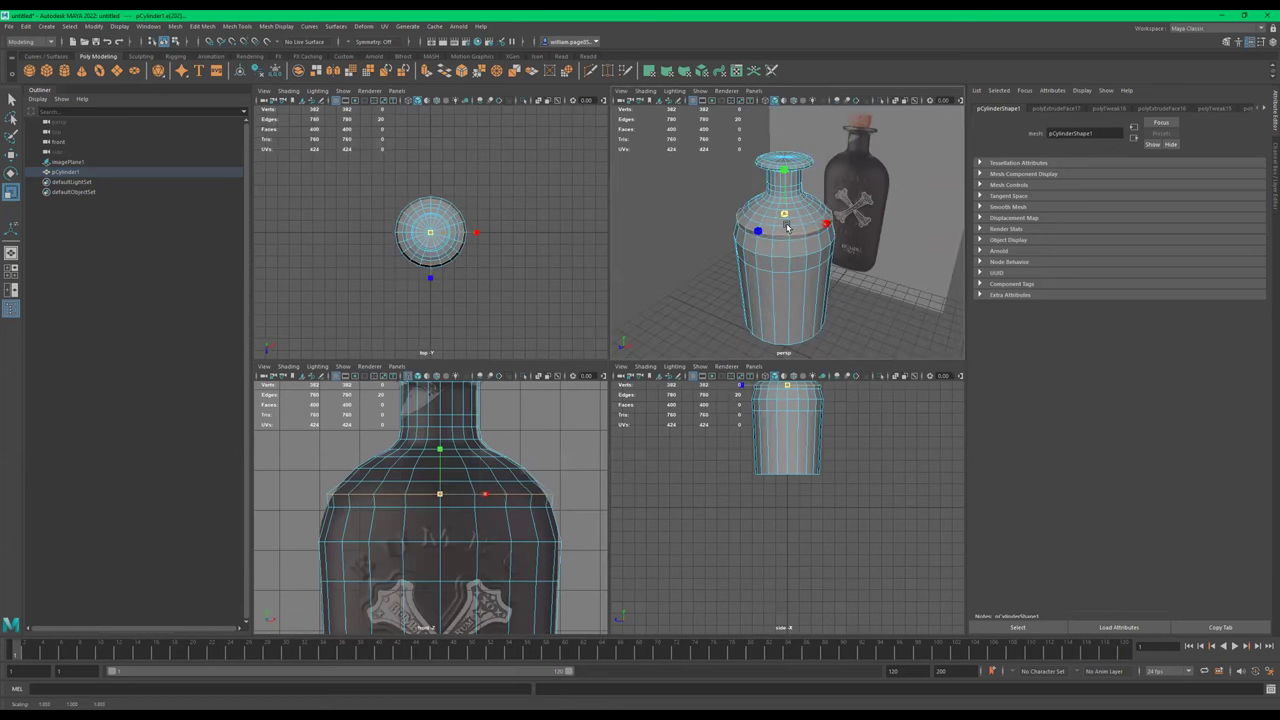
key(ctrl+z)
key(ctrl+z)
key(ctrl+z)
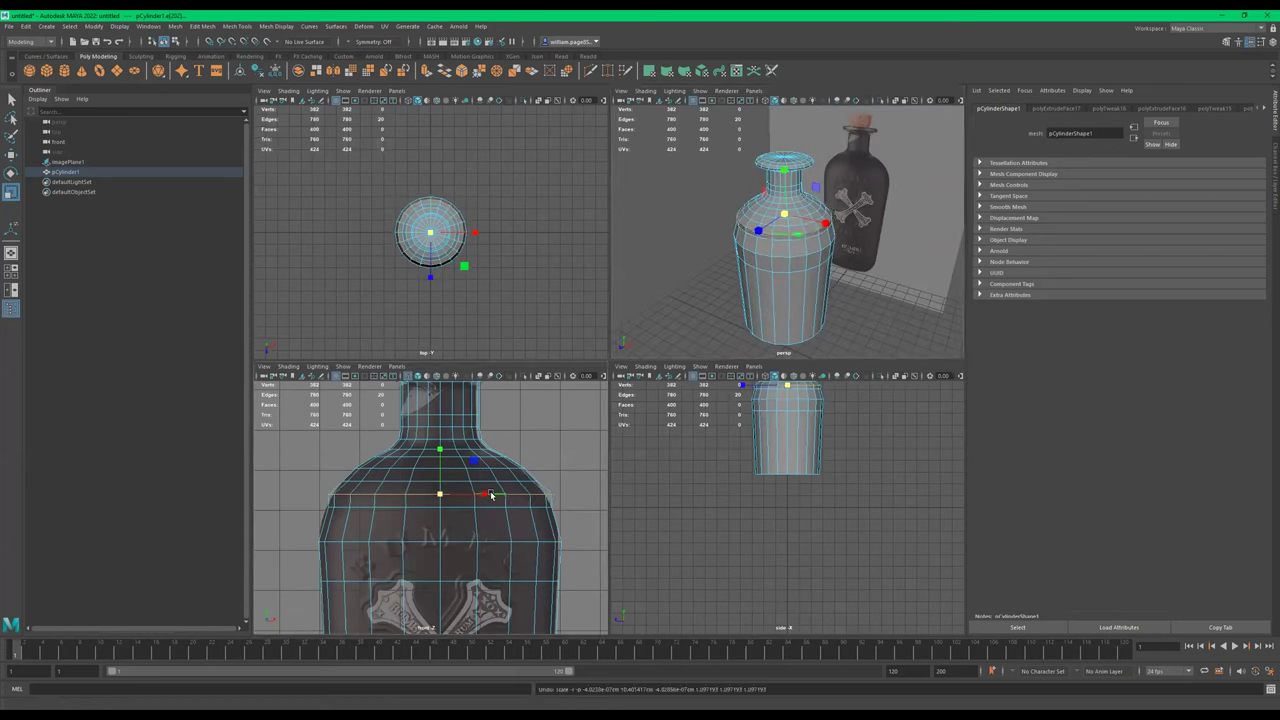
Try stretching the same edge loop only along X, check it in the perspective view, and undo the change
drag(484, 497, 513, 499)
alt+drag(766, 291, 842, 267)
key(ctrl+z)
key(ctrl+z)
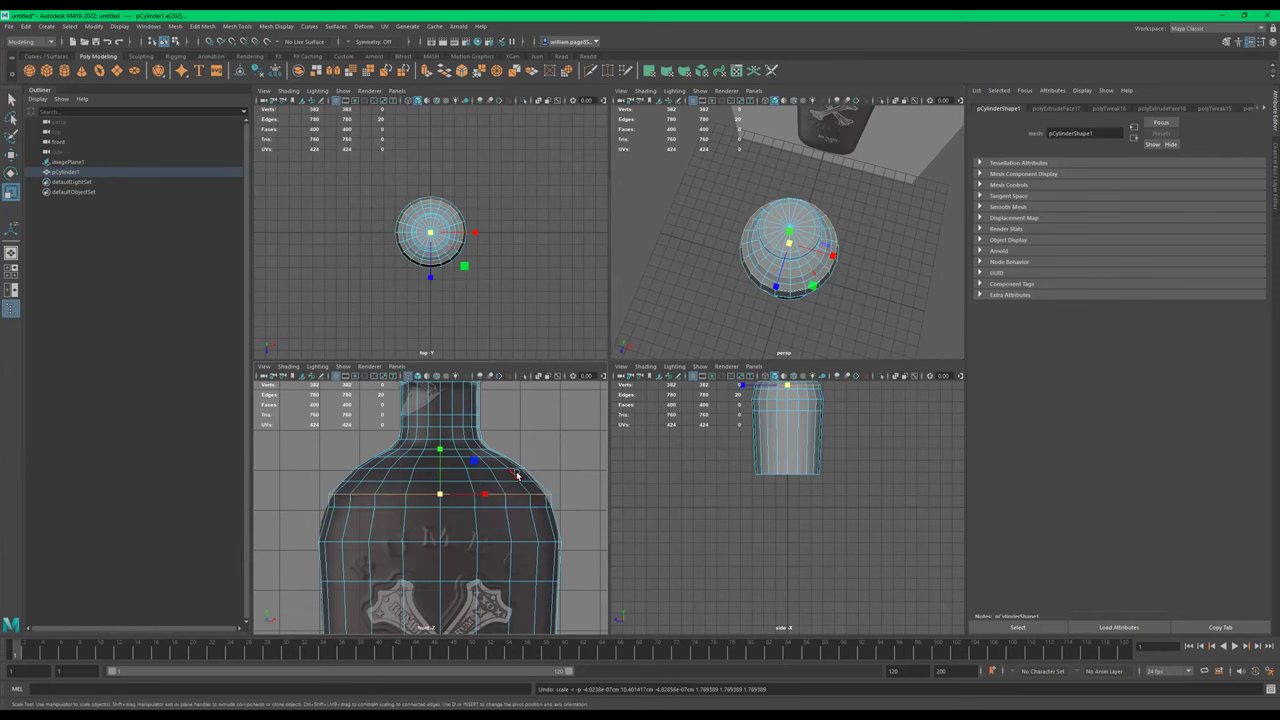
Lower the edge loop above the bottle's widest ring and fit its width to the shoulder outline
key(space)
drag(627, 343, 635, 417)
double_click(598, 369)
key(w)
key(r)
key(w)
key(r)
Move the next shoulder edge loop above it down and scale it outward to the reference outline
double_click(580, 370)
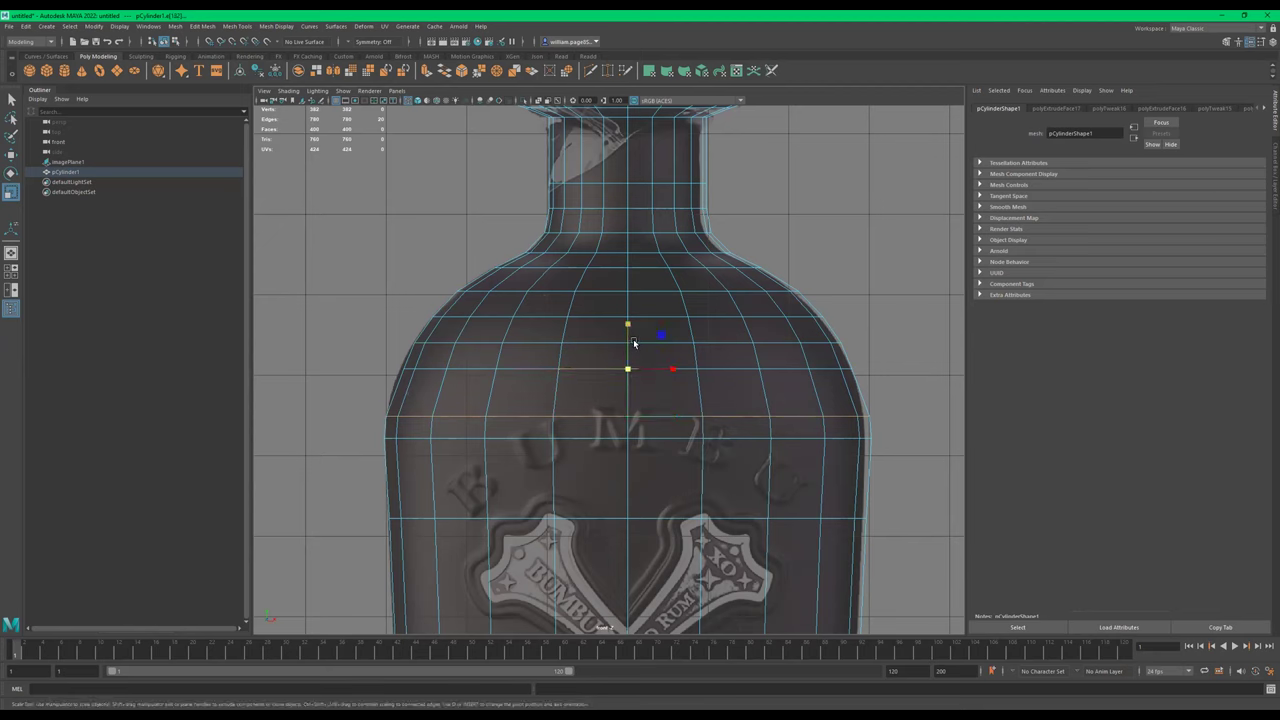
key(w)
drag(630, 328, 631, 350)
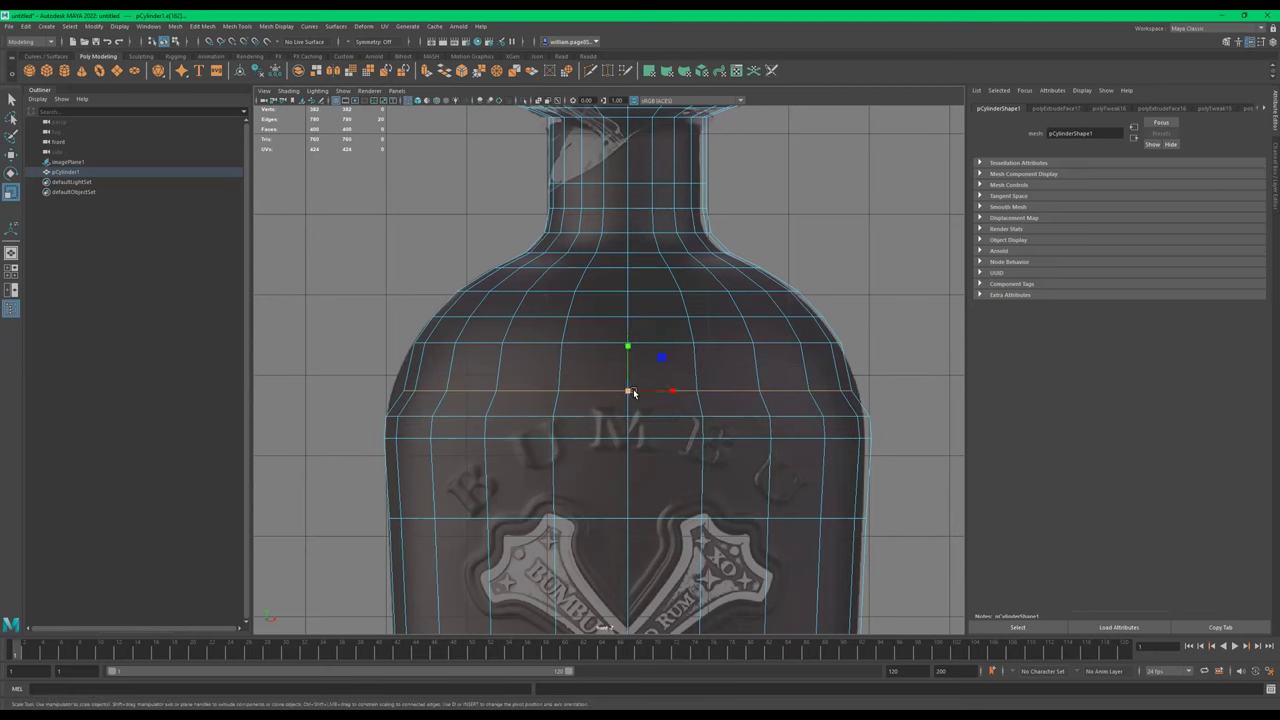
key(r)
drag(639, 396, 646, 395)
scroll(470, 357, up, 3)
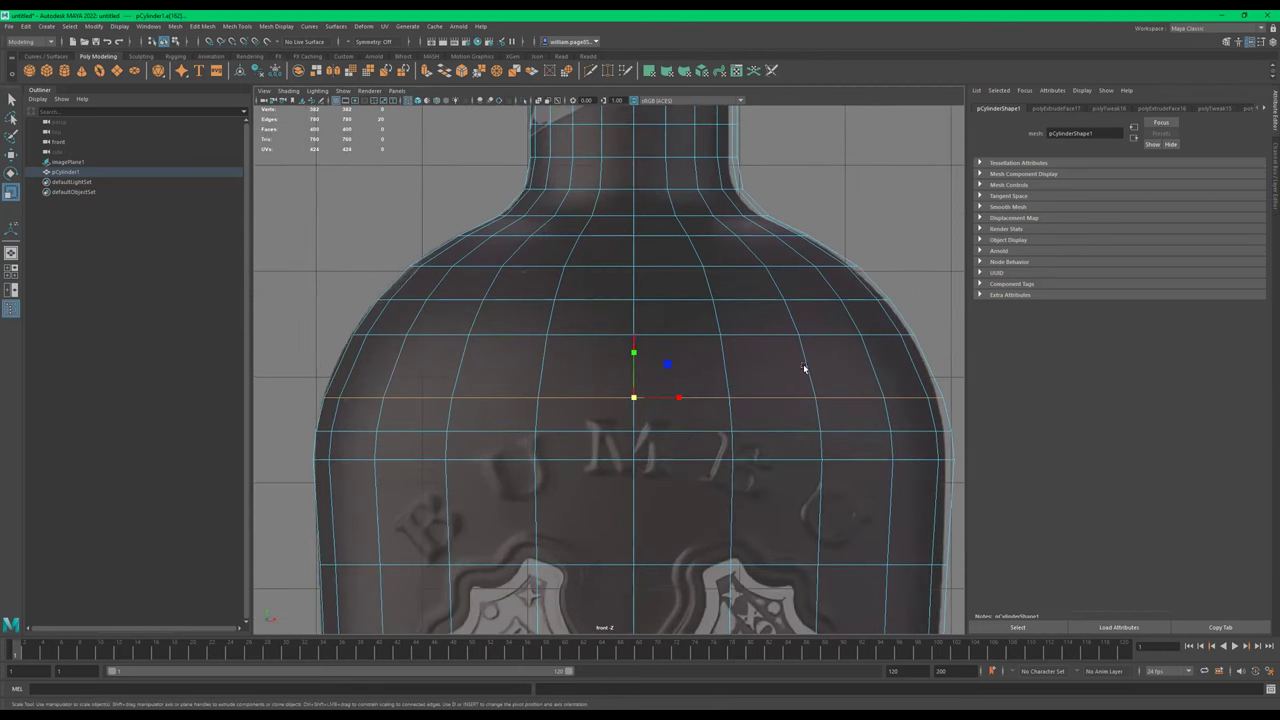
Insert an edge loop around the lower shoulder, midway between the selected loop and the next one above it
scroll(731, 391, down, 4)
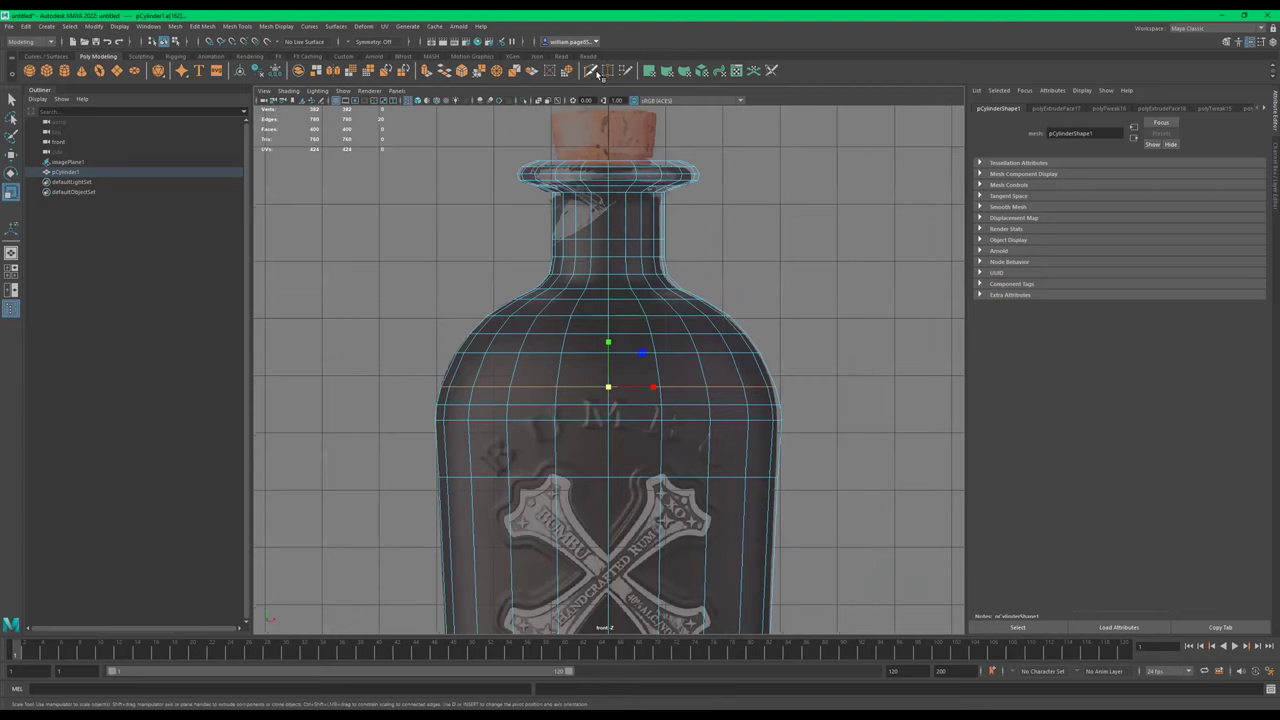
click(595, 72)
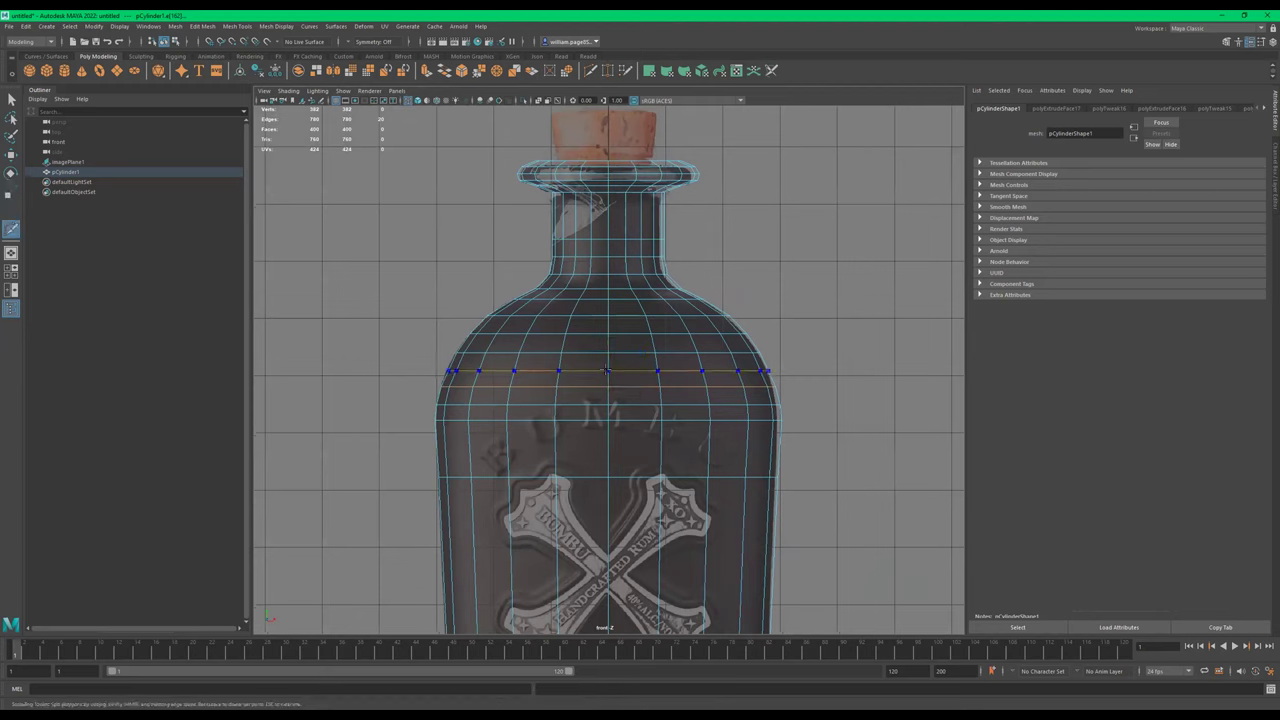
ctrl+click(606, 375)
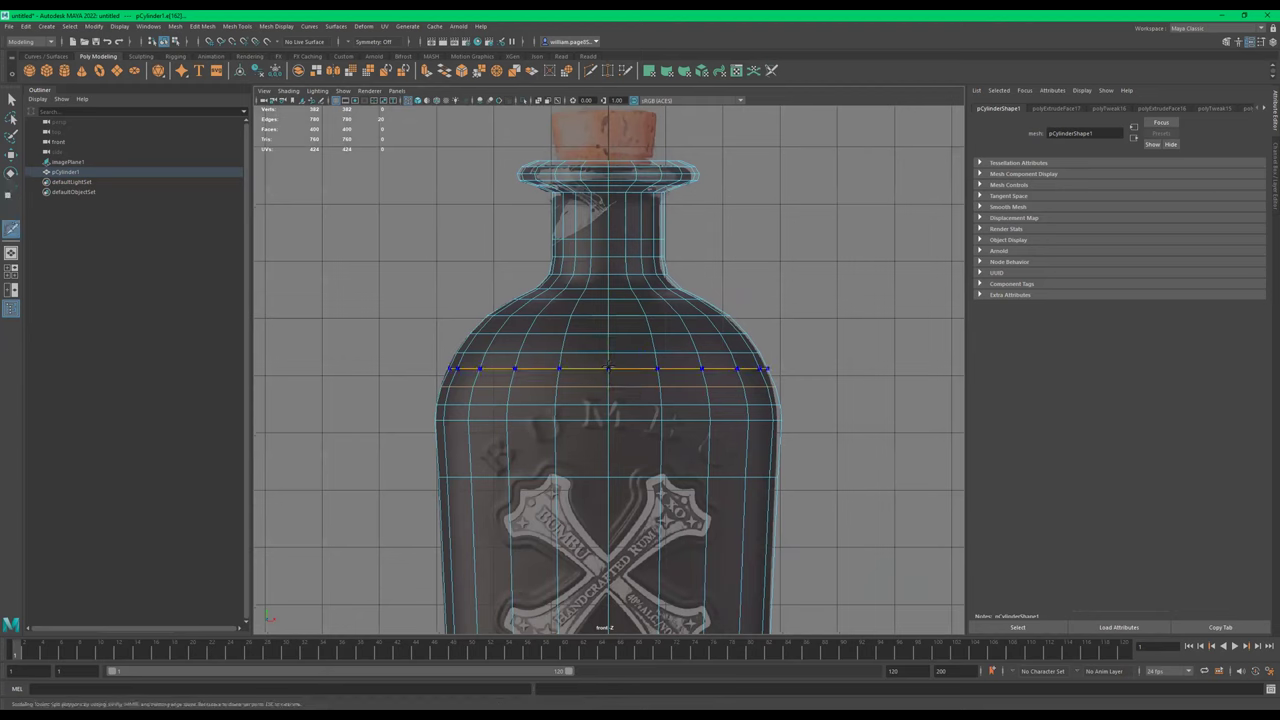
ctrl+click(608, 371)
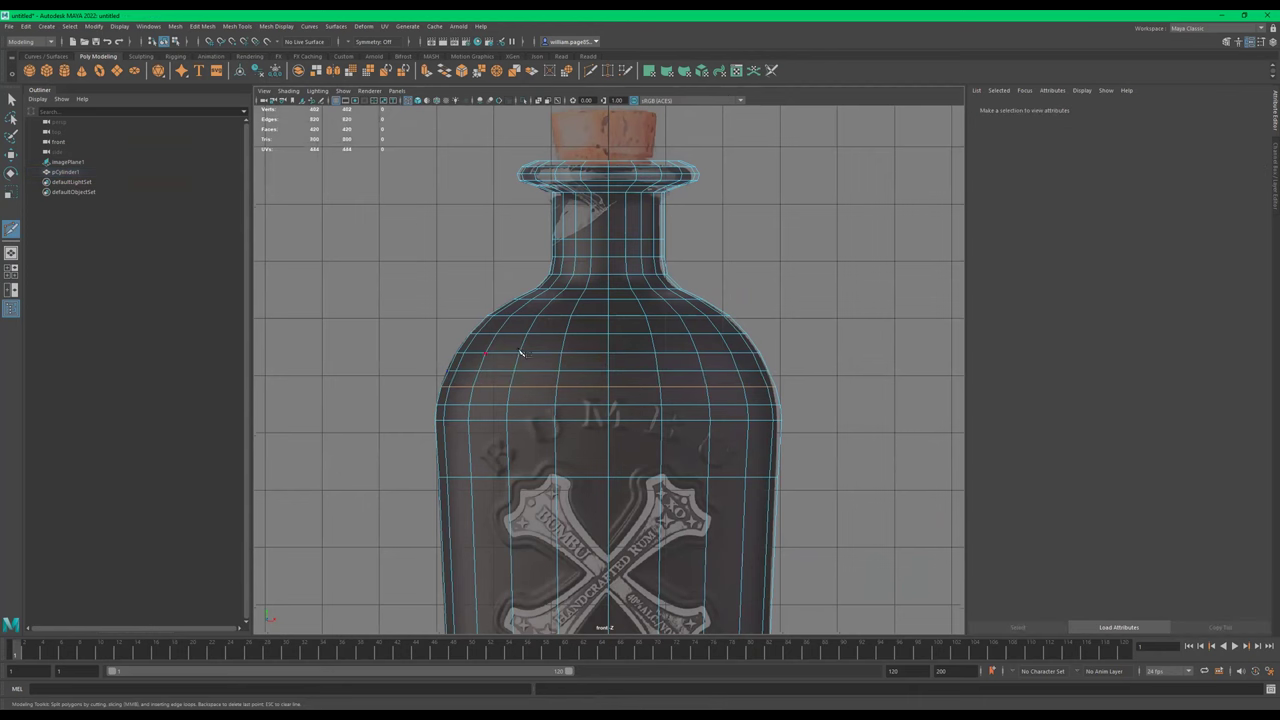
Select the newly inserted shoulder edge loop and scale it slightly outward to the reference outline
alt+right_drag(608, 371, 747, 377)
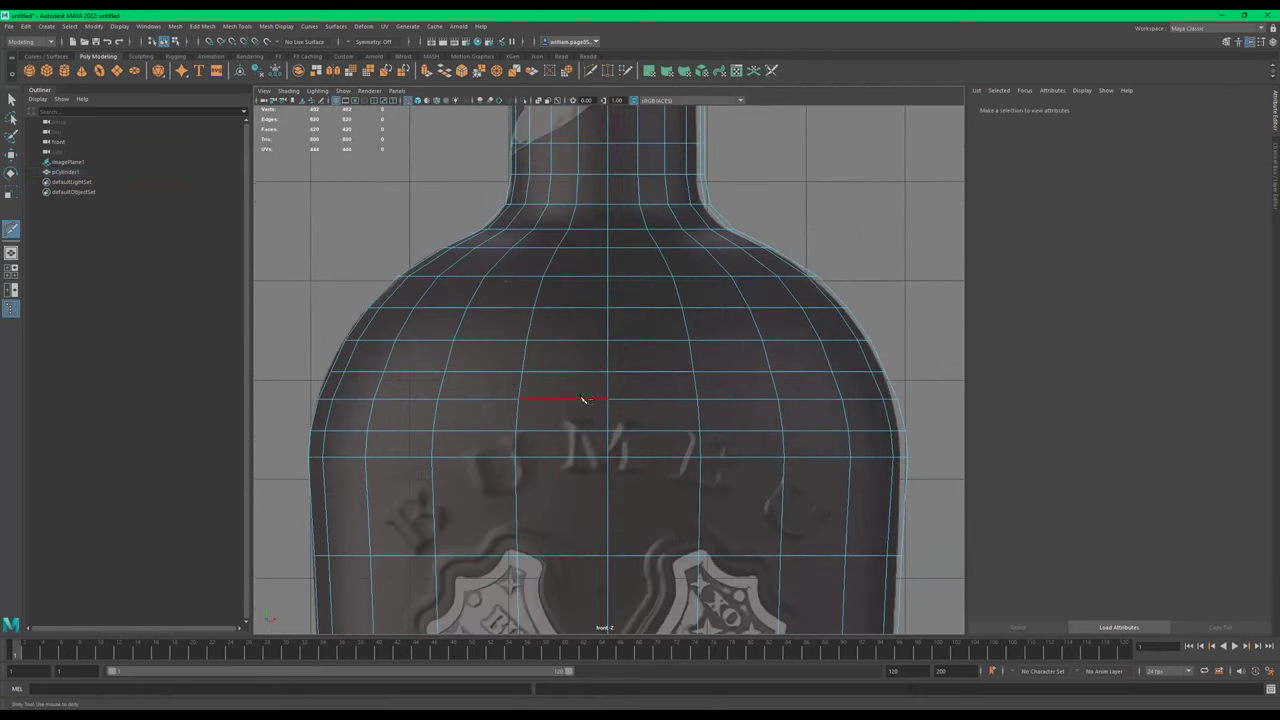
key(q)
click(543, 373)
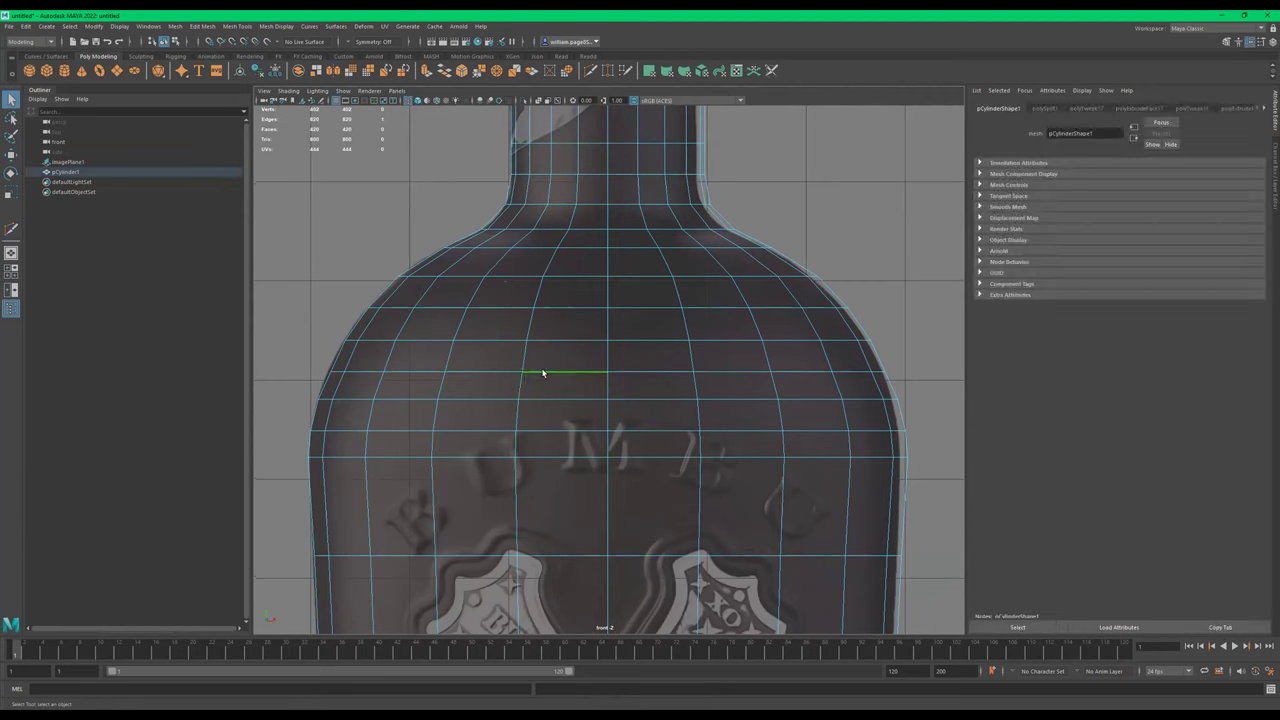
key(r)
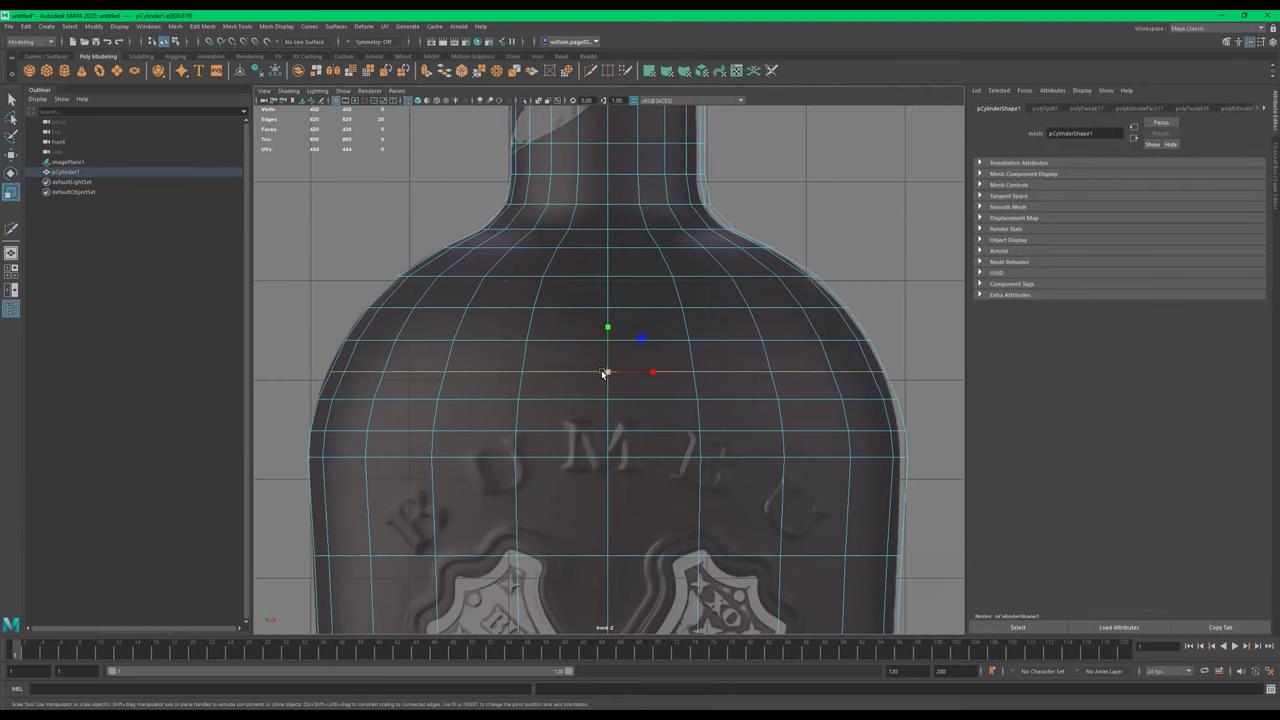
drag(605, 373, 613, 376)
Select only the bottom cap faces of the cylinder and lower them to the XO lettering, where the base starts to curve inward
scroll(636, 365, down, 4)
alt+middle_drag(655, 282, 684, 100)
alt+middle_drag(659, 455, 636, 173)
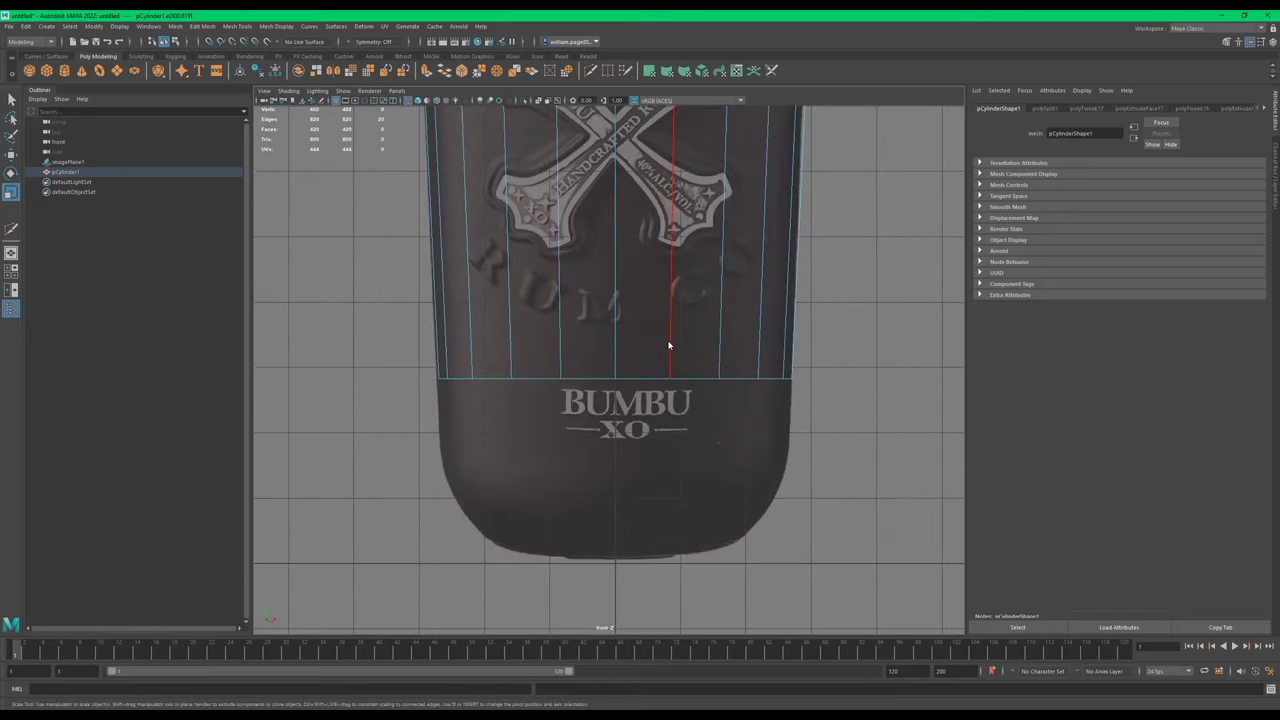
click(826, 358)
scroll(657, 371, down, 6)
alt+middle_drag(738, 363, 729, 383)
drag(767, 328, 380, 498)
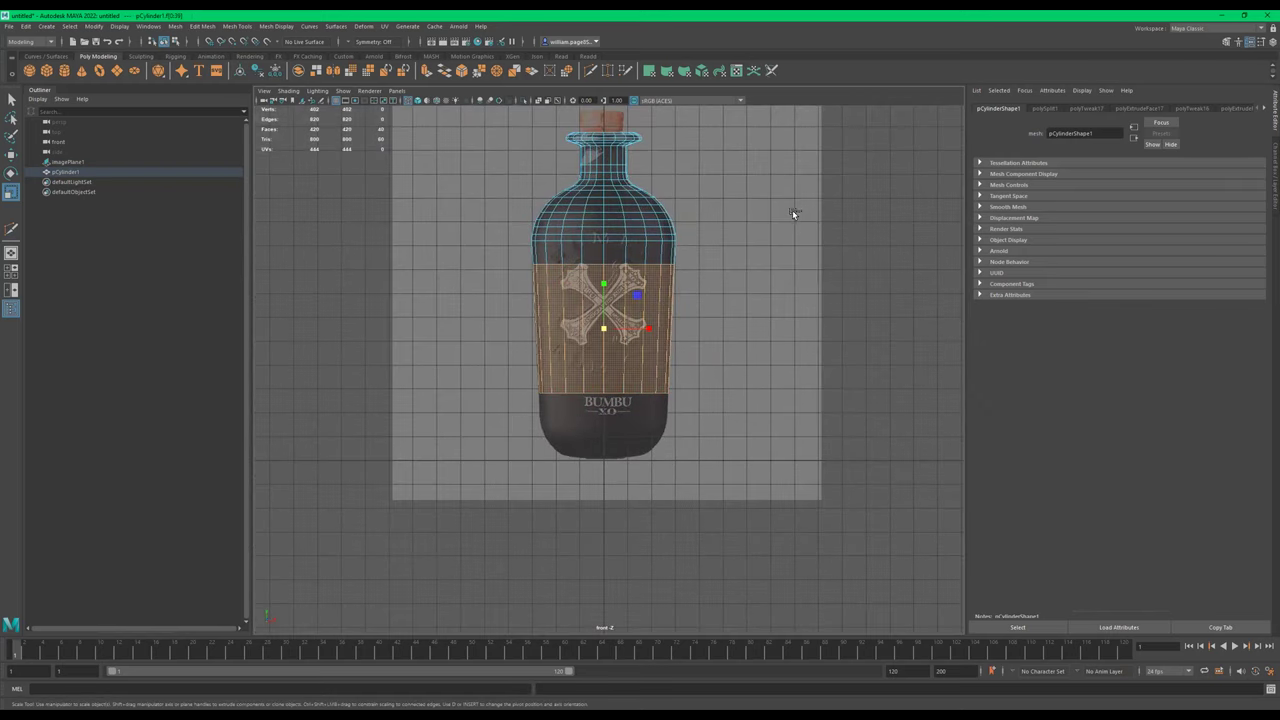
ctrl+drag(725, 238, 480, 336)
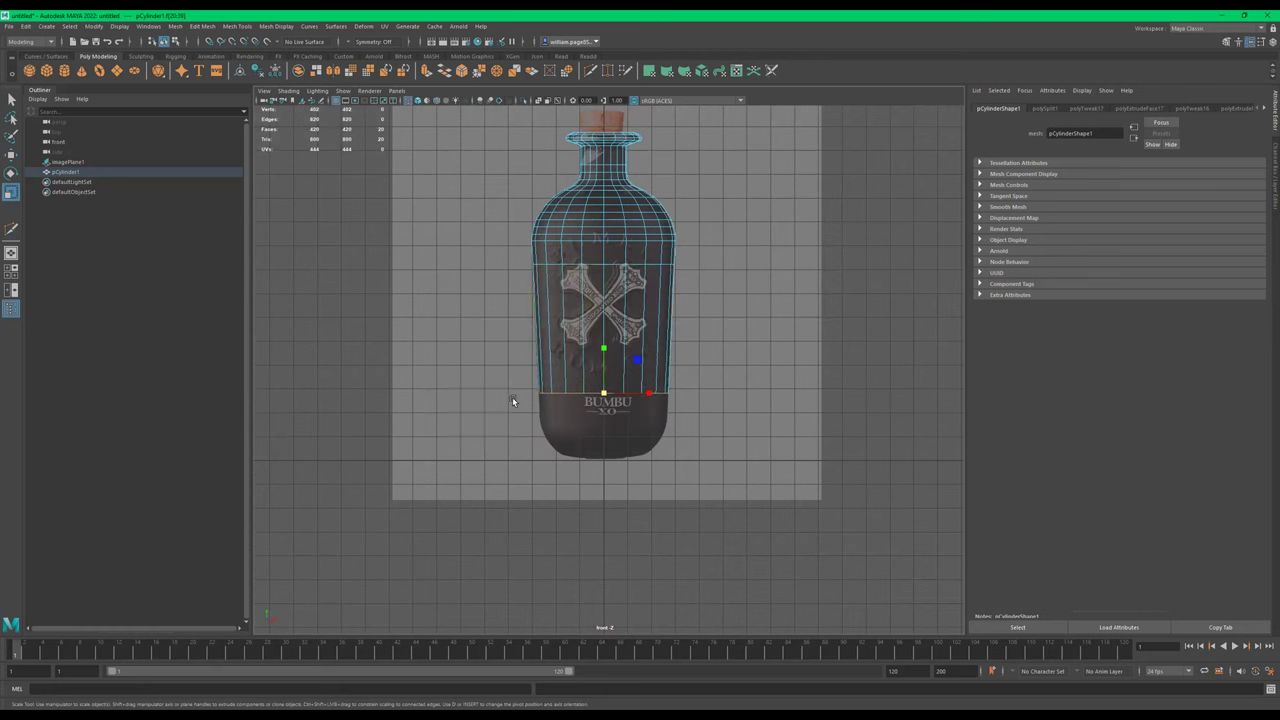
scroll(823, 394, up, 8)
key(w)
drag(592, 392, 593, 450)
alt+middle_drag(624, 443, 673, 366)
alt+right_drag(673, 366, 780, 414)
alt+middle_drag(753, 400, 704, 319)
alt+right_drag(624, 362, 722, 372)
alt+middle_drag(668, 392, 649, 419)
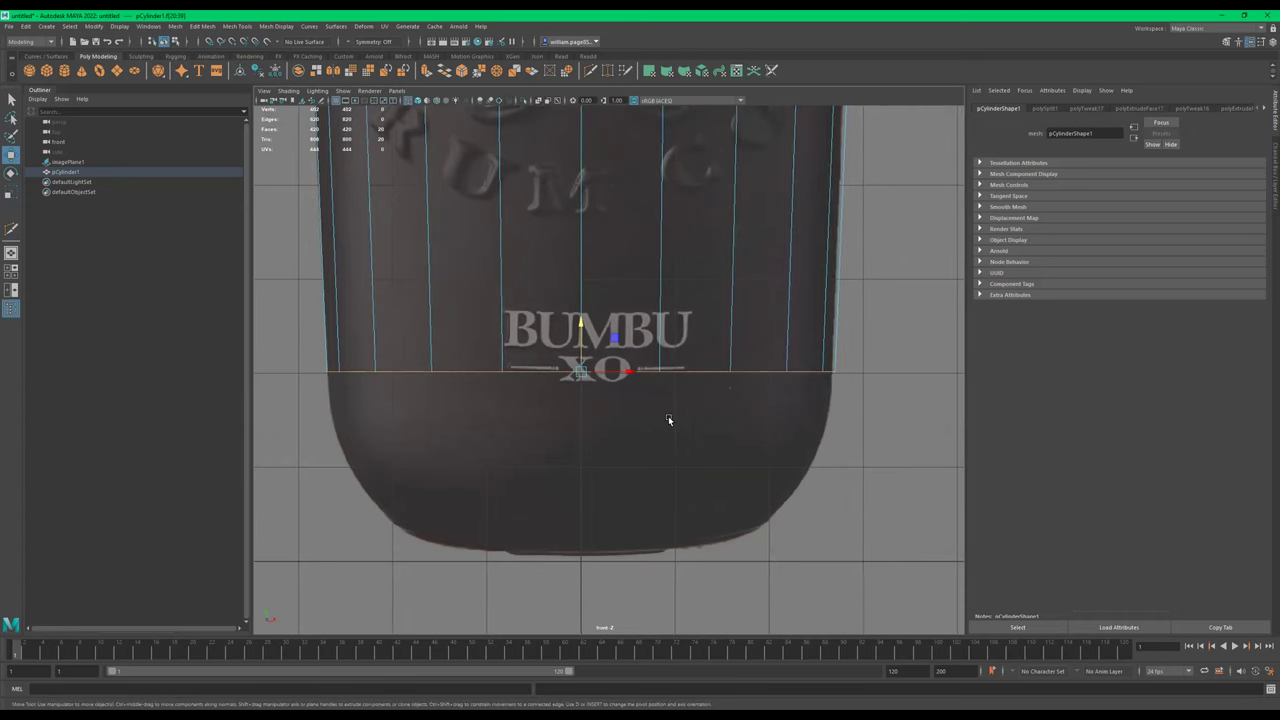
Extrude the bottom cap downward in two short sections, narrowing each one to the reference outline
key(ctrl+e)
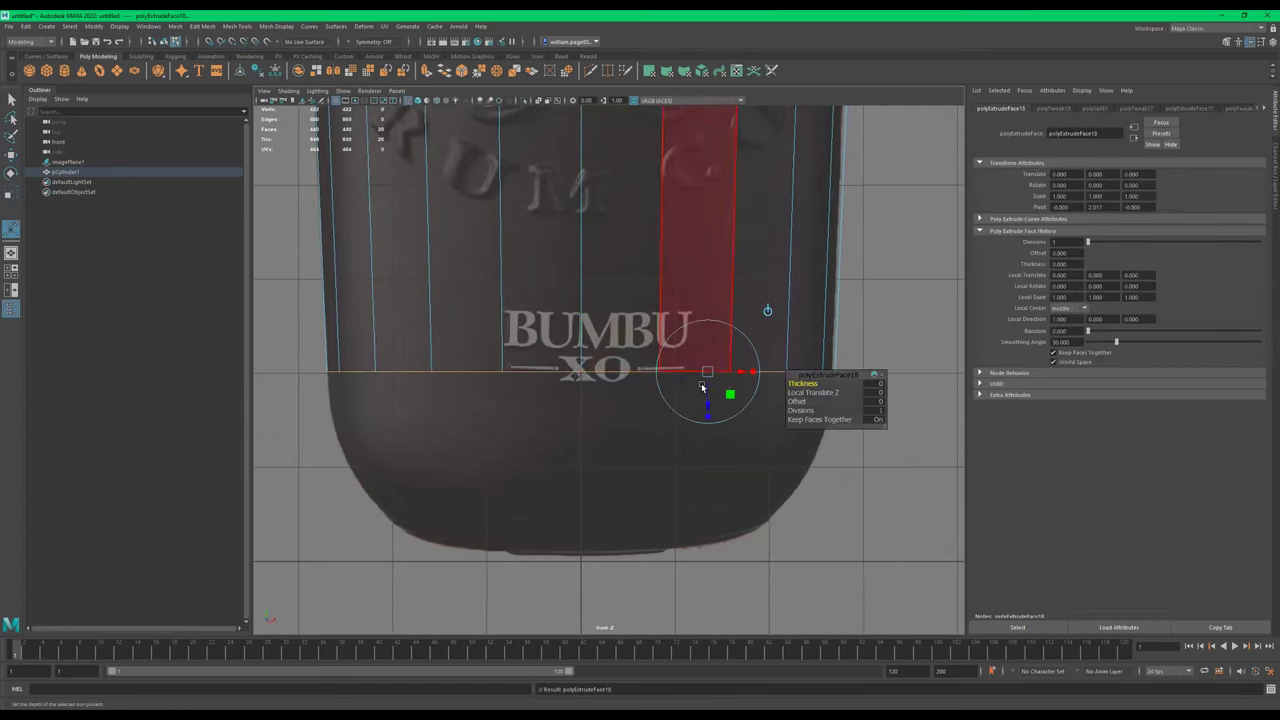
drag(612, 345, 573, 420)
key(r)
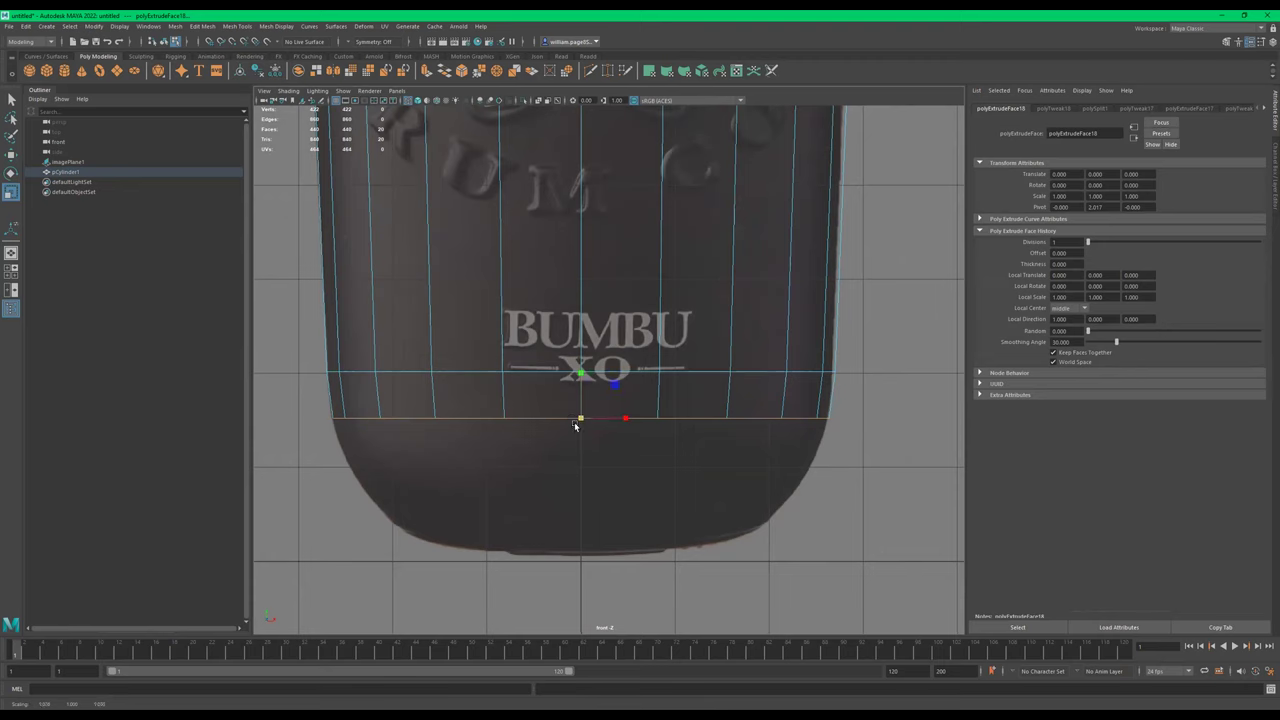
key(ctrl+e)
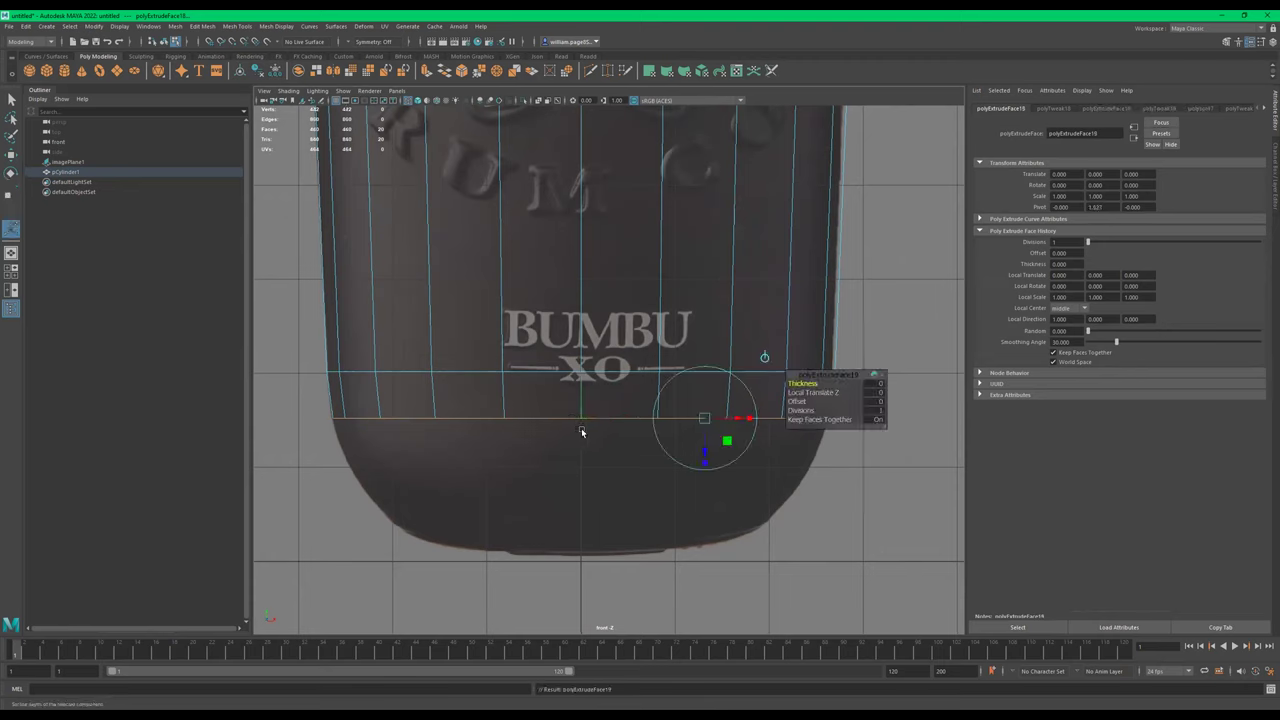
key(w)
drag(581, 378, 557, 455)
key(r)
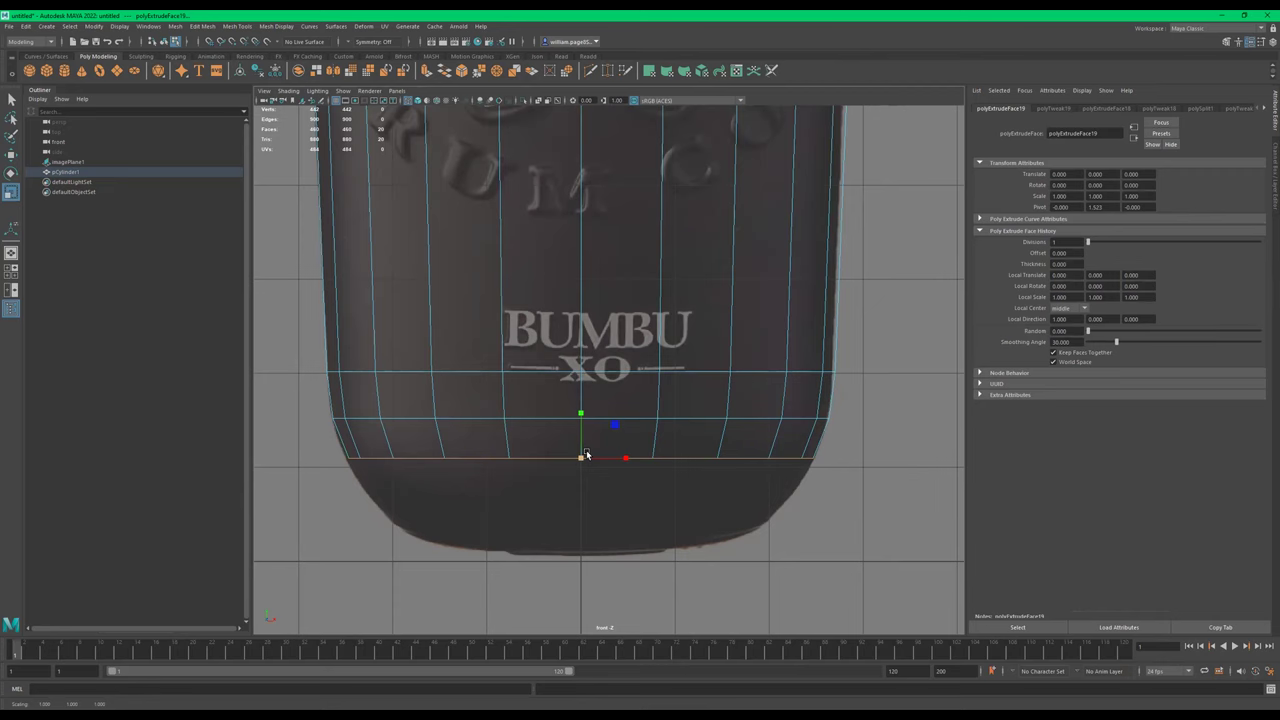
Extrude a third base section downward and scale its bottom ring inward to the rounded outline
key(ctrl+e)
key(w)
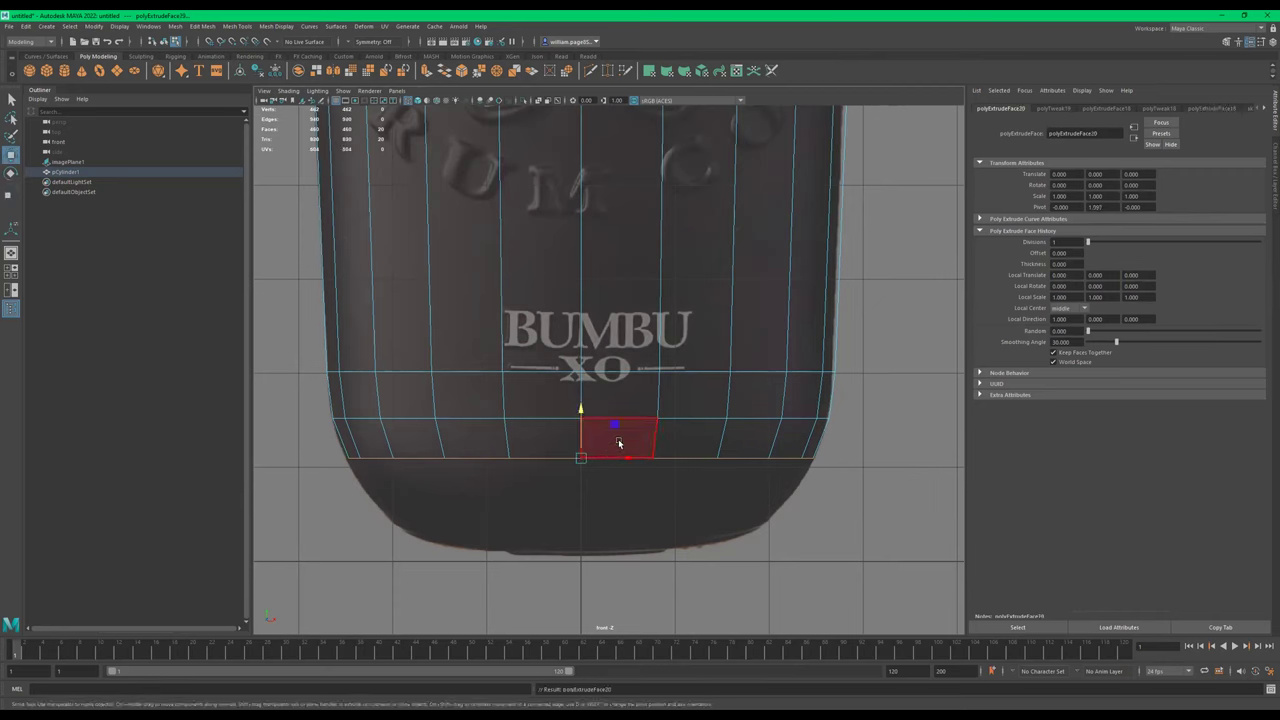
drag(584, 414, 582, 455)
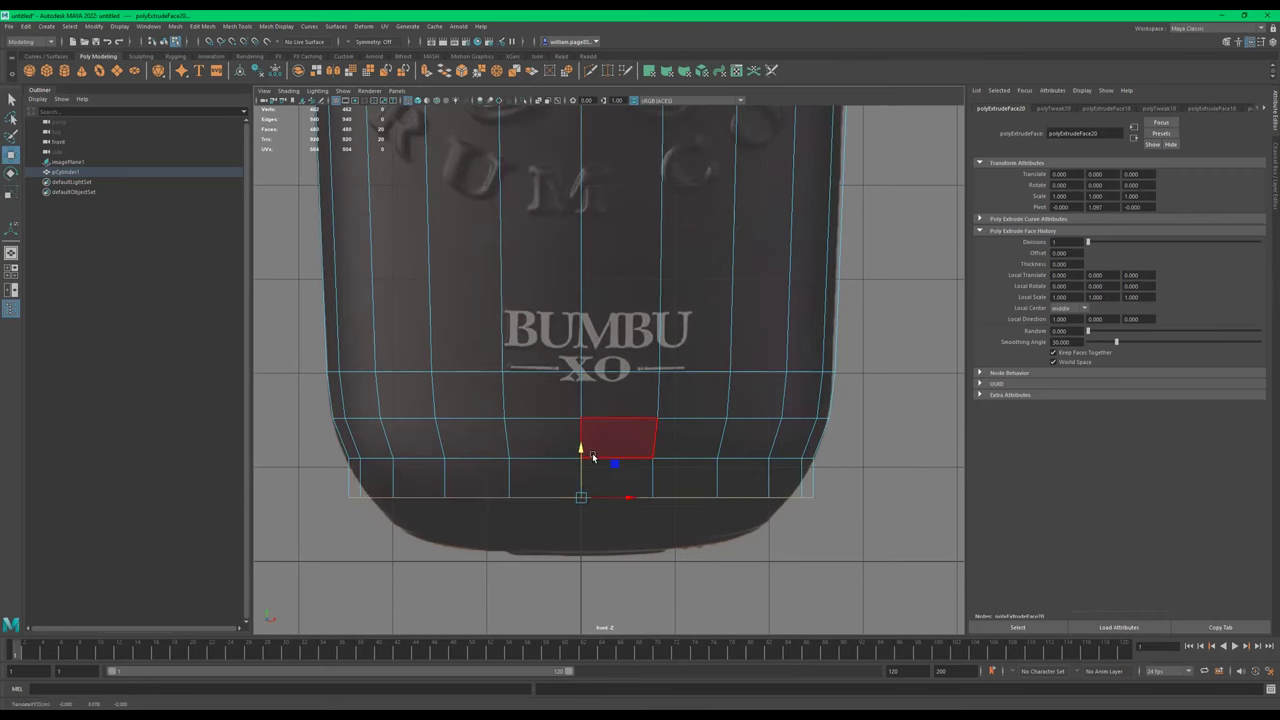
key(r)
drag(580, 499, 552, 499)
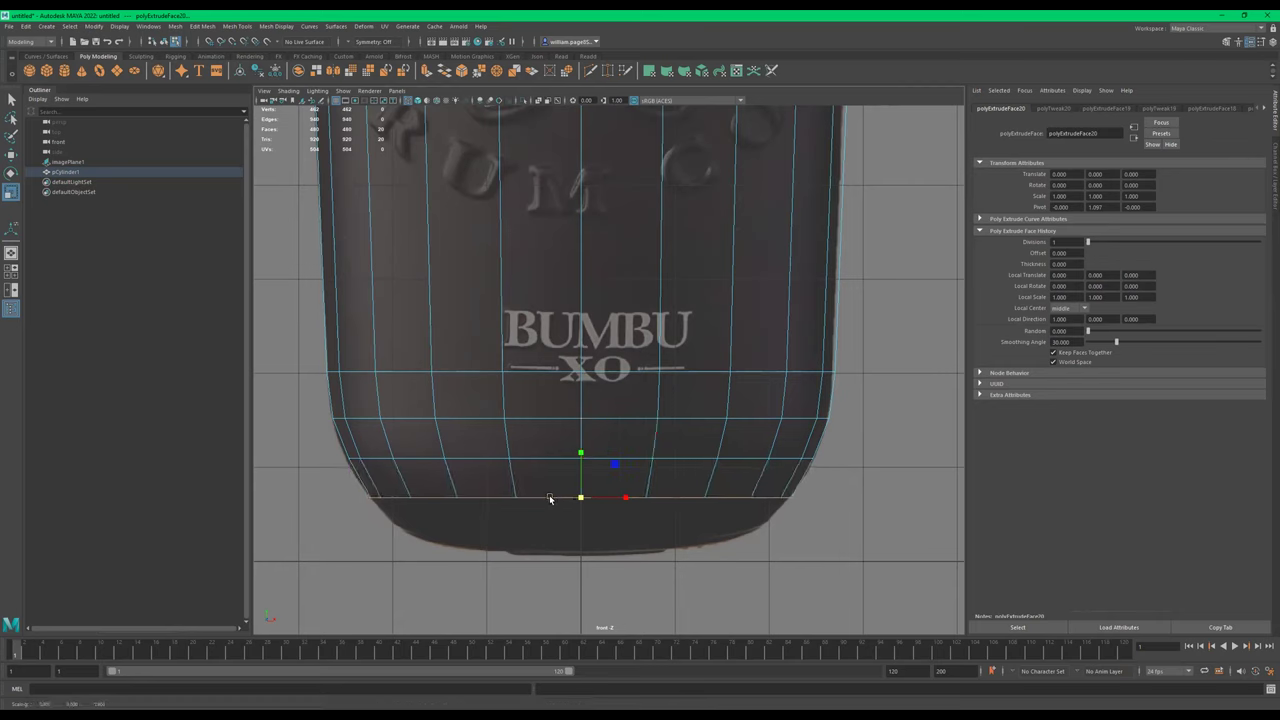
Extrude a fourth base section down to just above the underside and narrow it to the reference curve
key(ctrl+e)
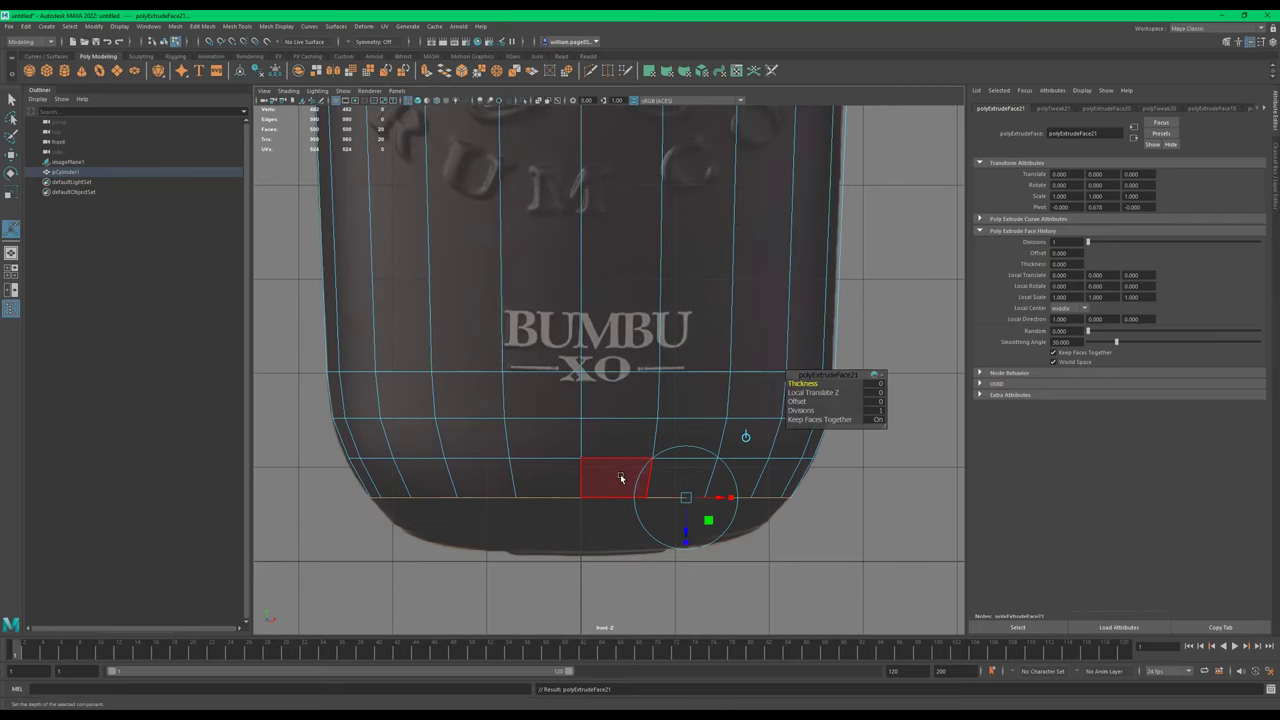
key(w)
drag(583, 453, 583, 486)
key(r)
drag(578, 535, 527, 532)
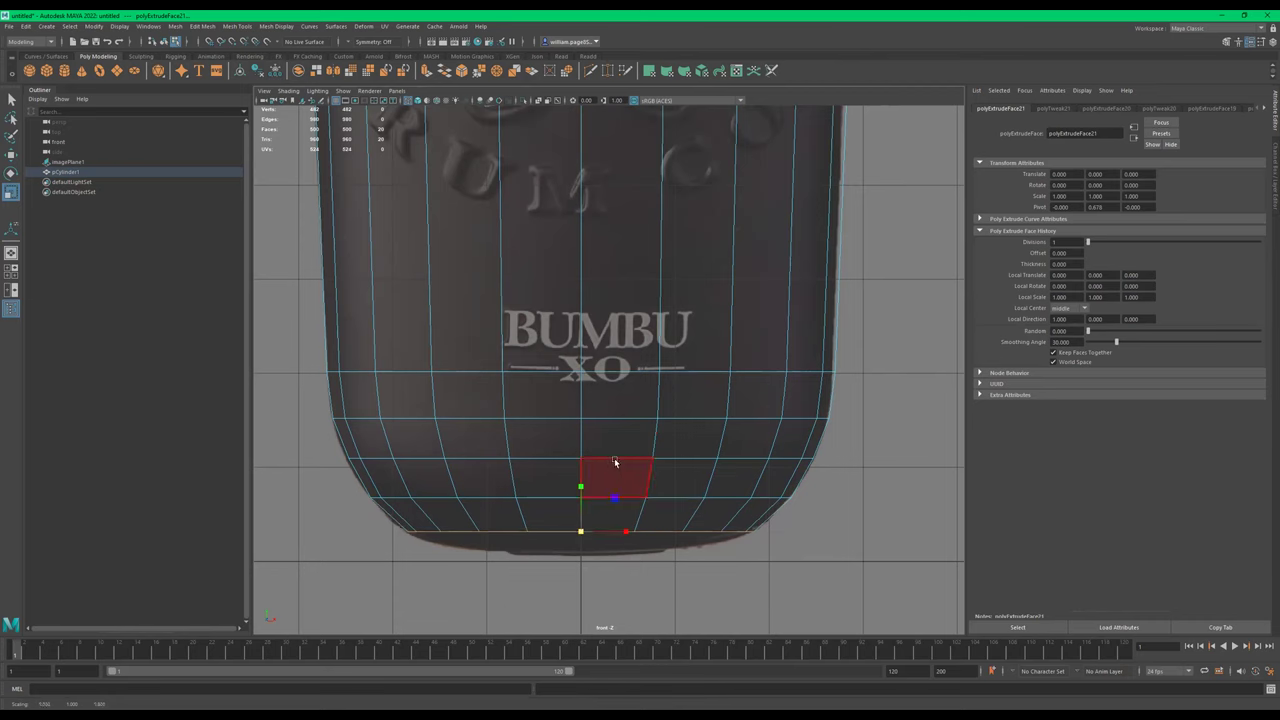
Extrude two thin final sections down to the bottle's underside, scaling each inward to close the base curve
key(ctrl+e)
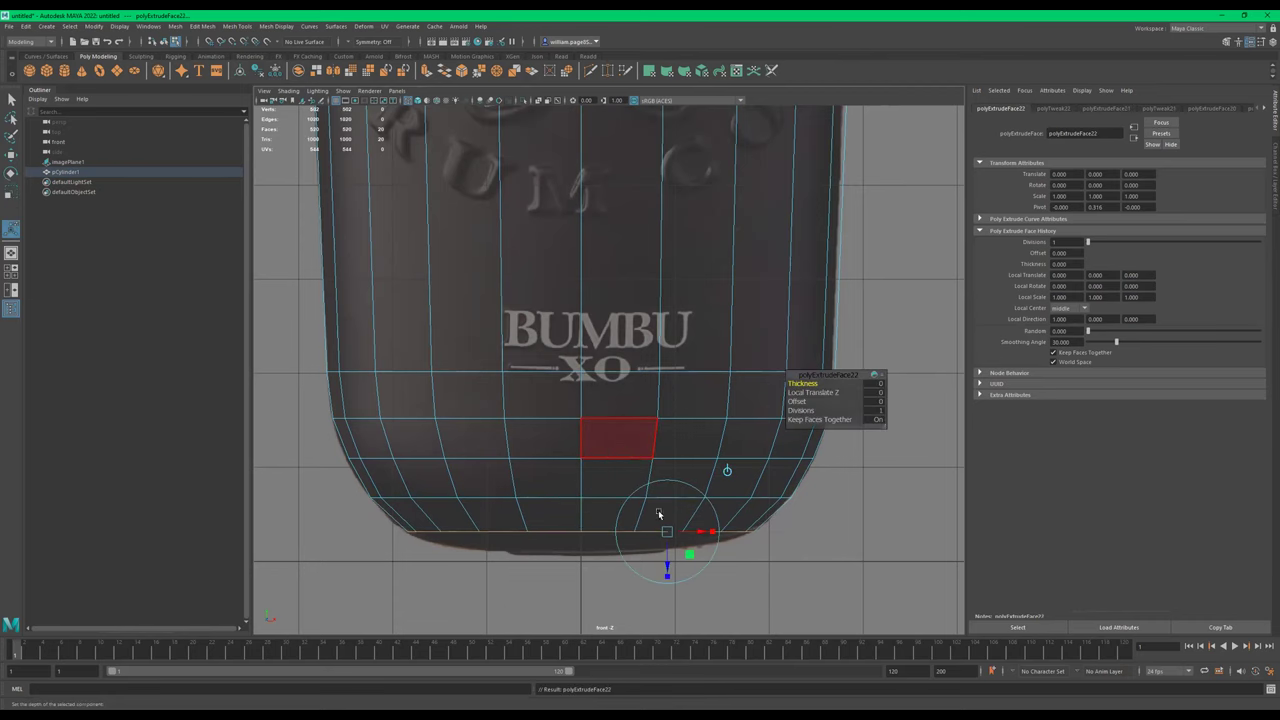
drag(580, 492, 542, 546)
key(r)
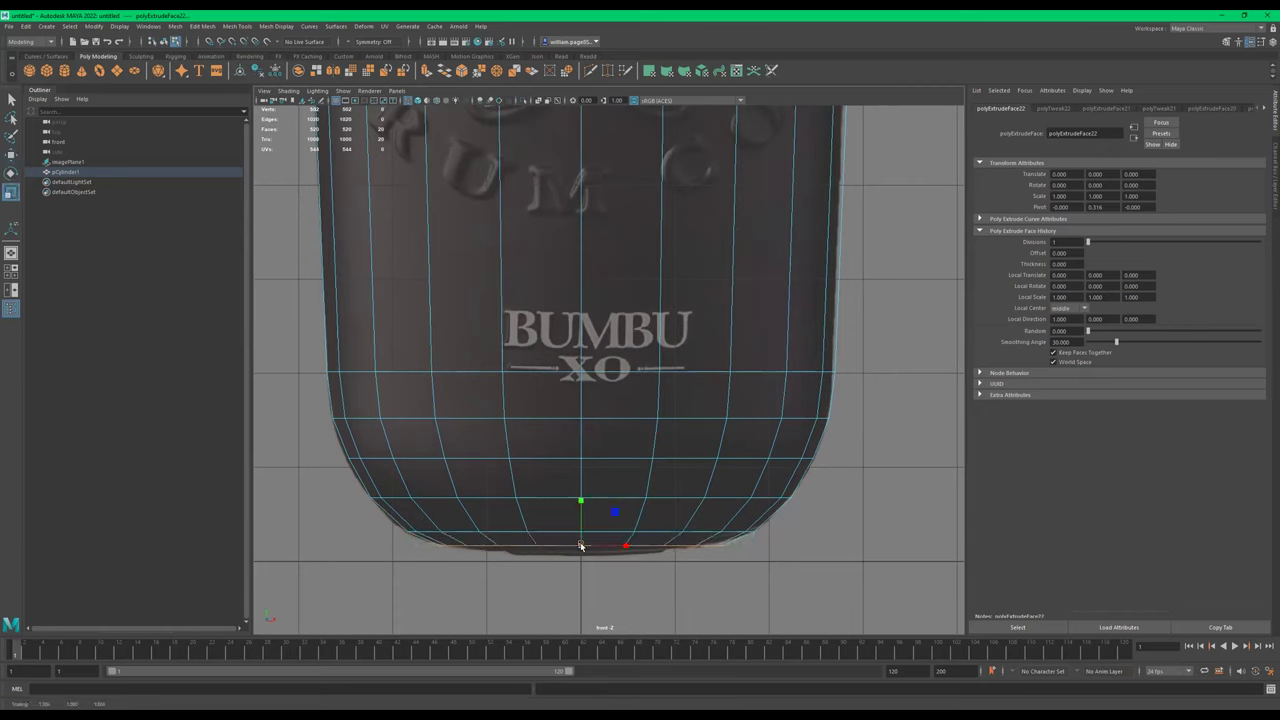
key(ctrl+e)
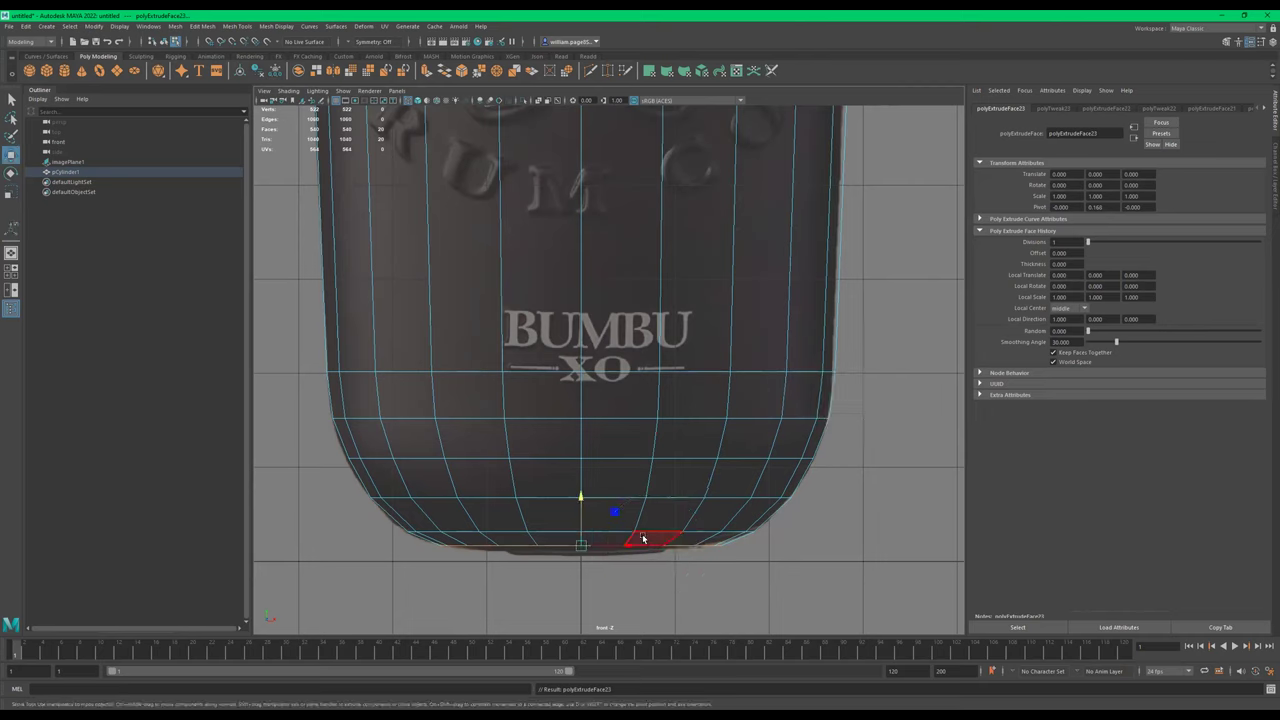
drag(581, 519, 524, 557)
scroll(479, 427, down, 5)
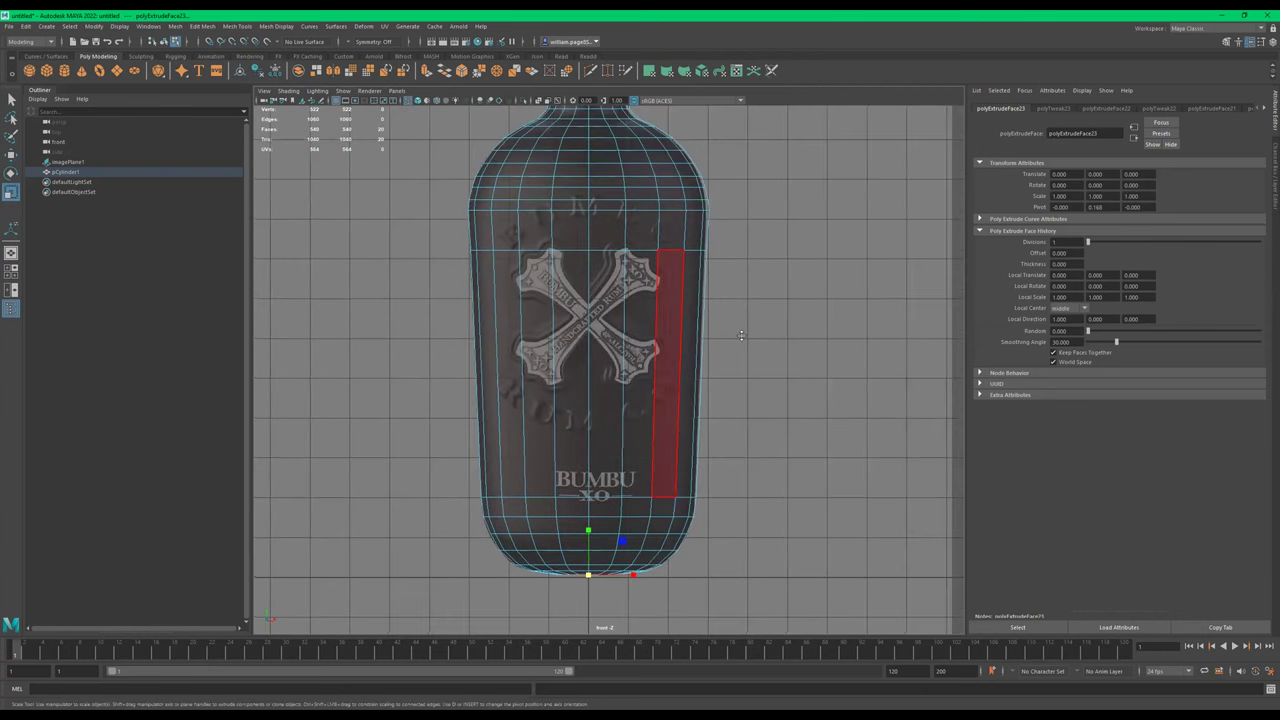
Examine the whole bottle model in the perspective view, from the rounded base to the lip
key(space)
key(space)
alt+middle_drag(731, 443, 717, 297)
alt+drag(742, 419, 626, 369)
alt+right_drag(625, 369, 705, 362)
alt+drag(630, 363, 549, 340)
alt+right_drag(549, 340, 645, 339)
alt+drag(645, 340, 722, 343)
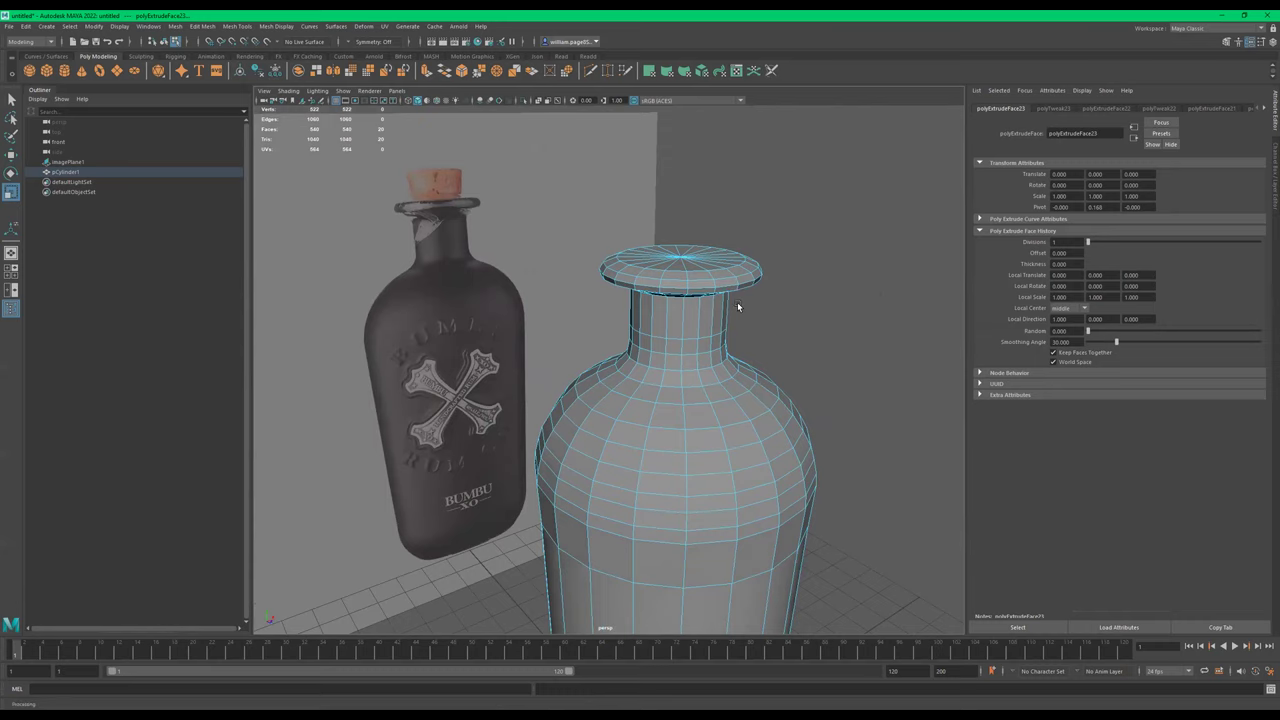
alt+right_drag(760, 348, 670, 356)
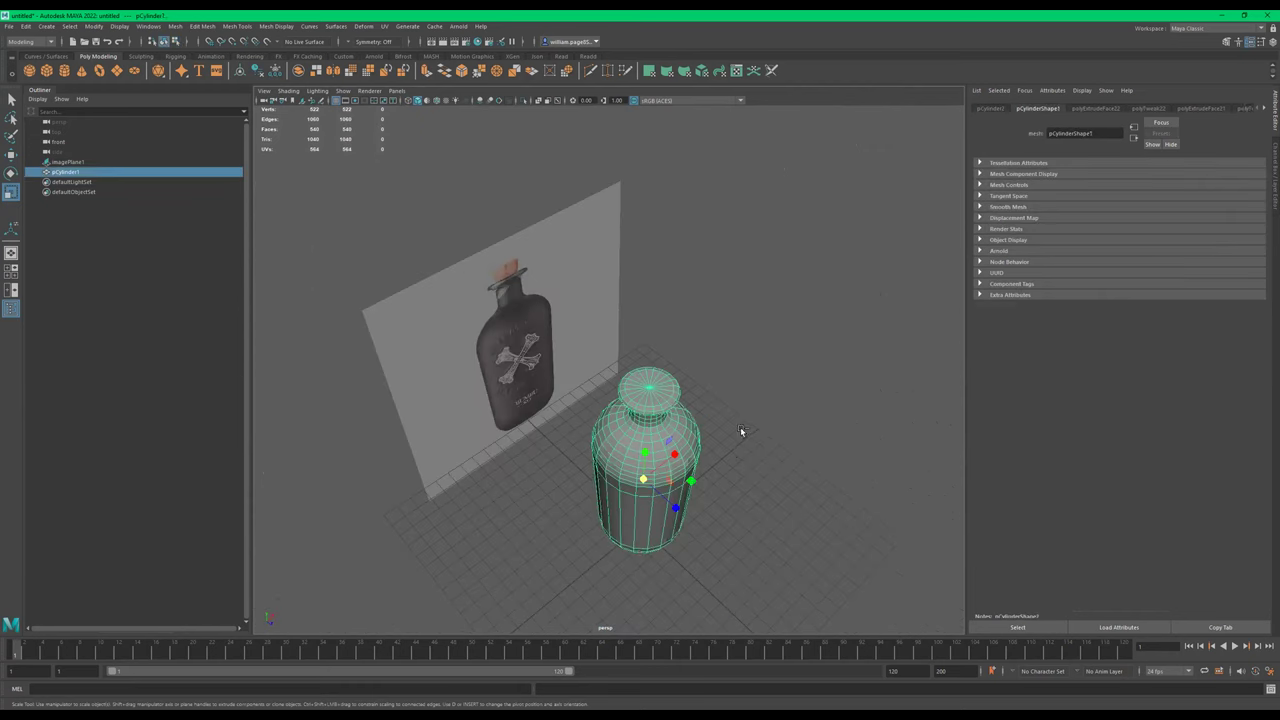
Duplicate the bottle and move the copy along Z, away from the original
key(w)
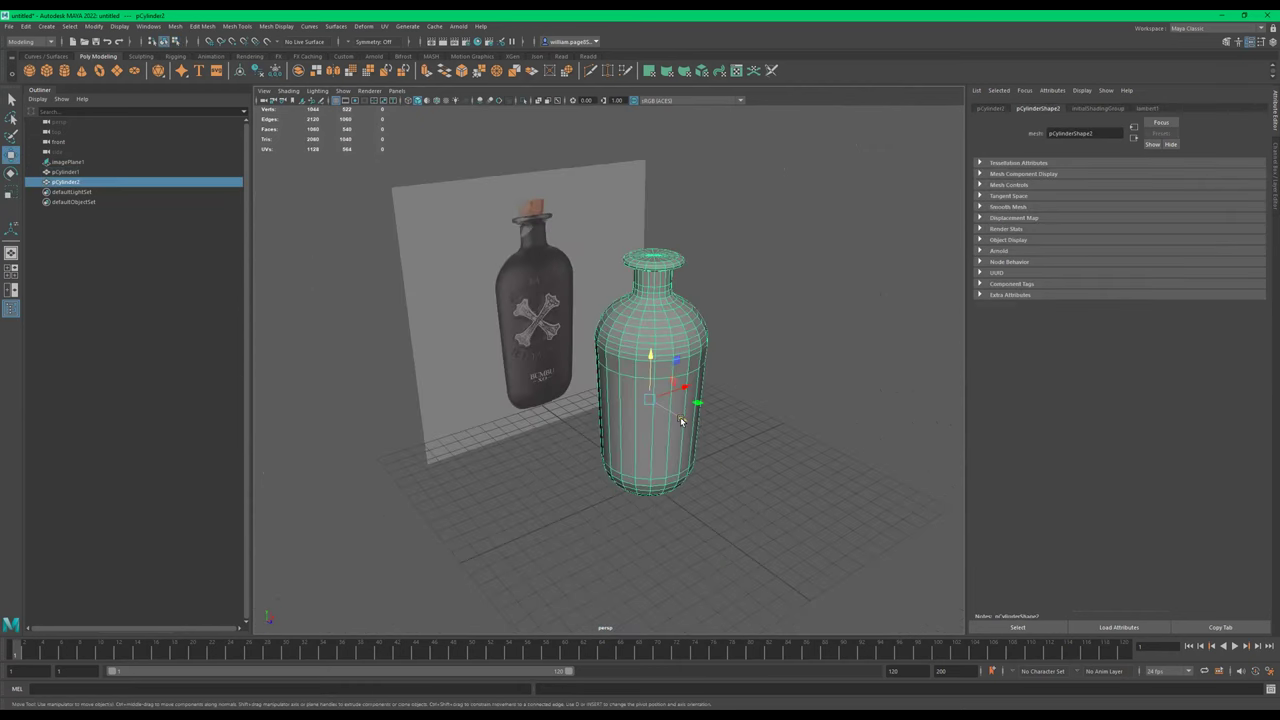
key(ctrl+d)
drag(709, 417, 857, 528)
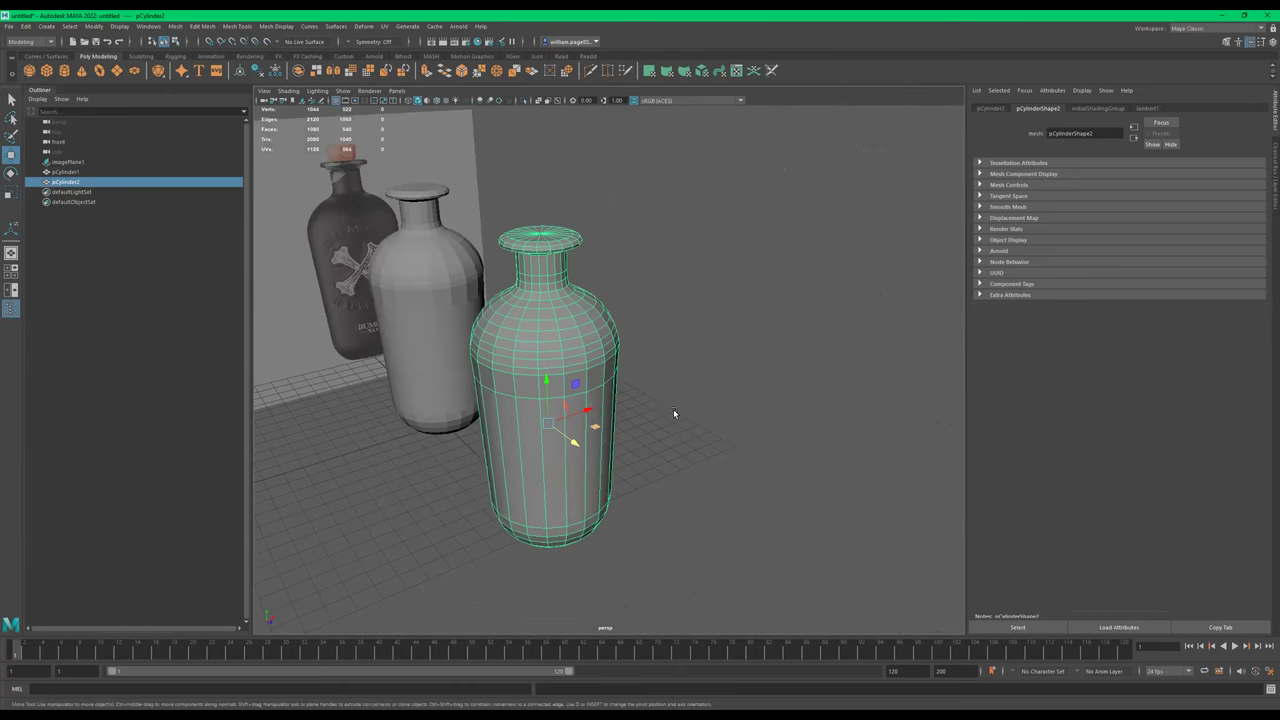
alt+drag(673, 413, 666, 427)
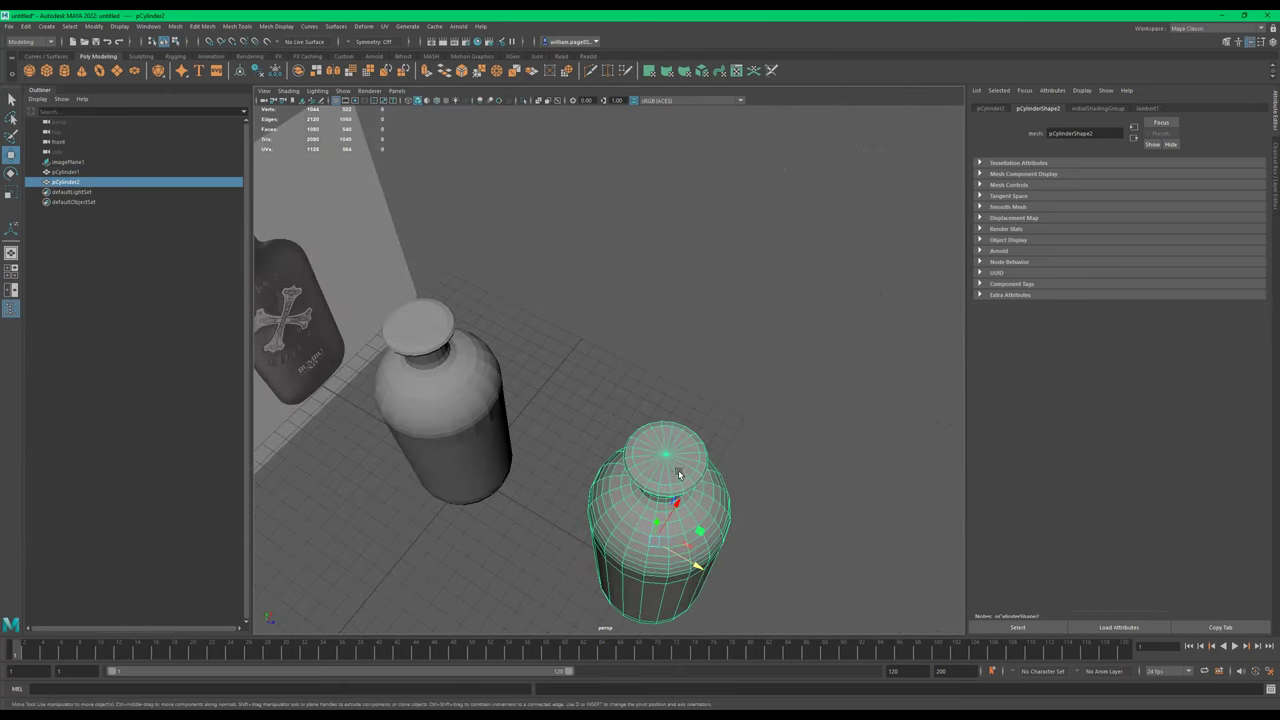
Select the top cap faces of the duplicate bottle's lip and remove surplus body faces from the selection
alt+right_drag(672, 462, 787, 444)
alt+middle_drag(787, 444, 671, 294)
alt+drag(671, 294, 590, 378)
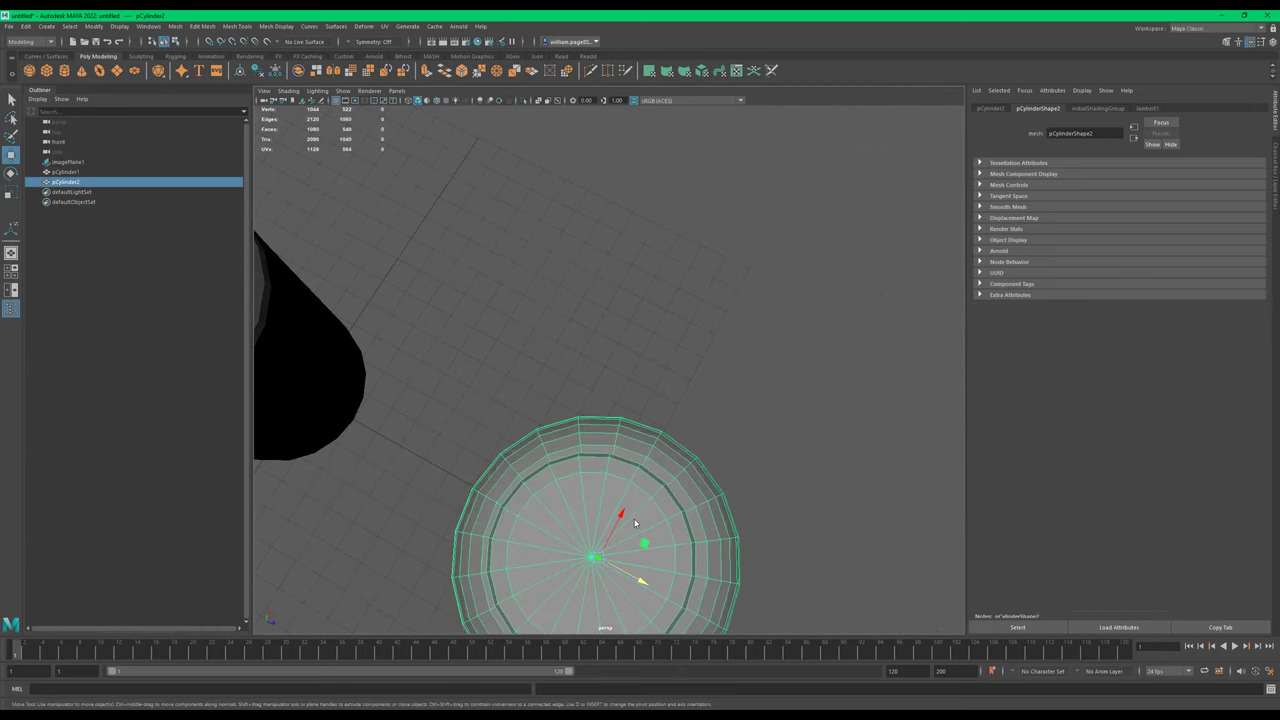
right_drag(634, 444, 631, 476)
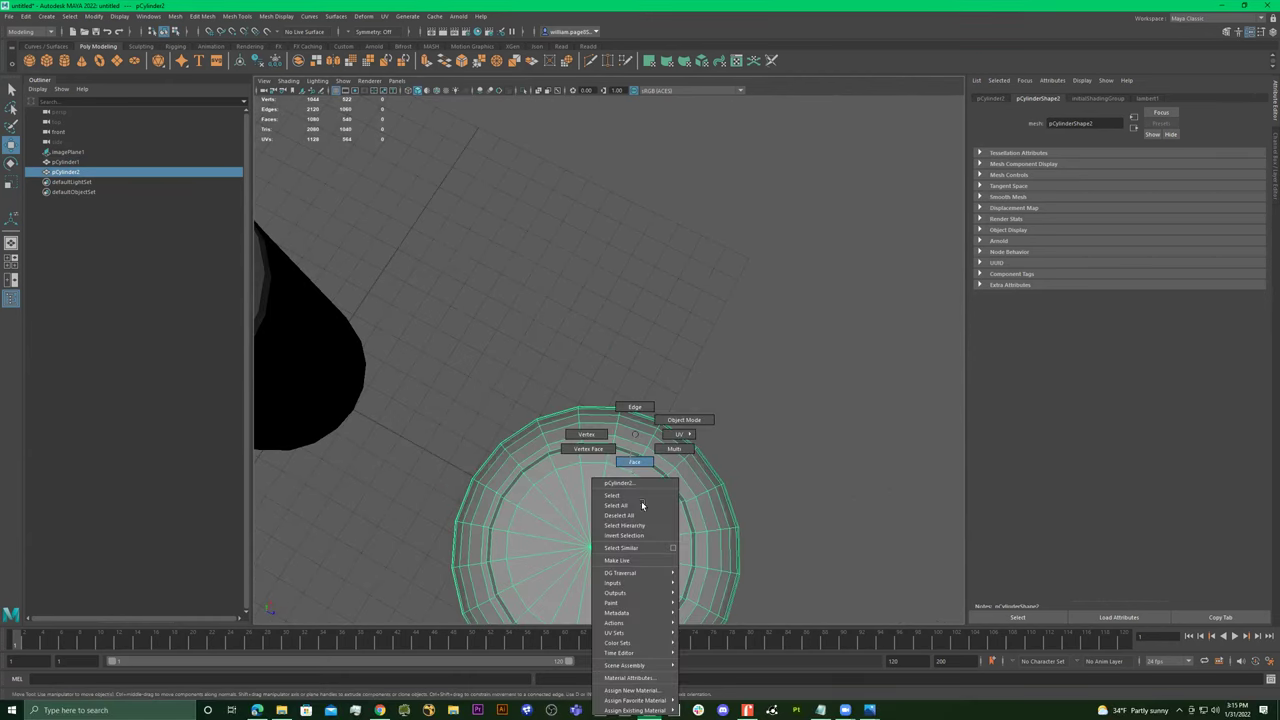
alt+drag(694, 458, 768, 440)
alt+drag(721, 380, 590, 363)
alt+middle_drag(590, 363, 596, 378)
drag(692, 233, 589, 346)
alt+right_drag(589, 346, 736, 367)
alt+drag(736, 367, 740, 392)
ctrl+drag(802, 294, 651, 478)
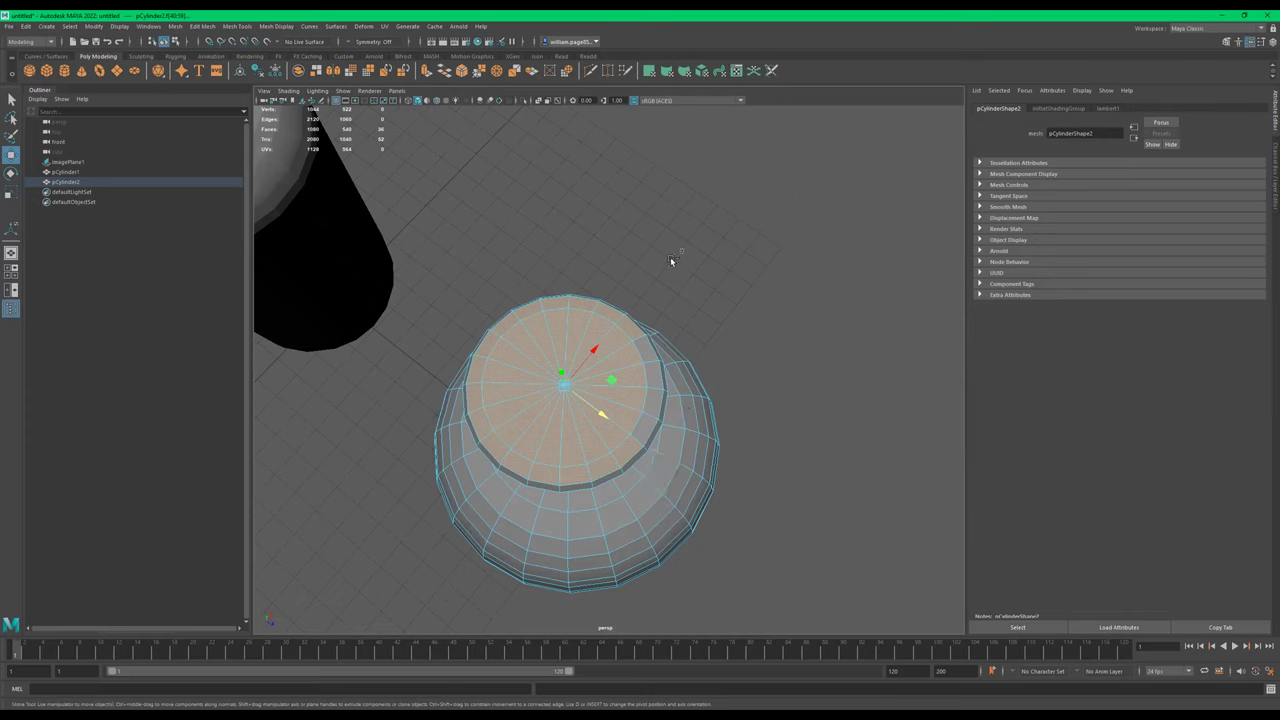
Clean up the face selection around the lip's rim so only the flat top cap faces are selected
drag(684, 248, 490, 322)
ctrl+drag(463, 376, 467, 391)
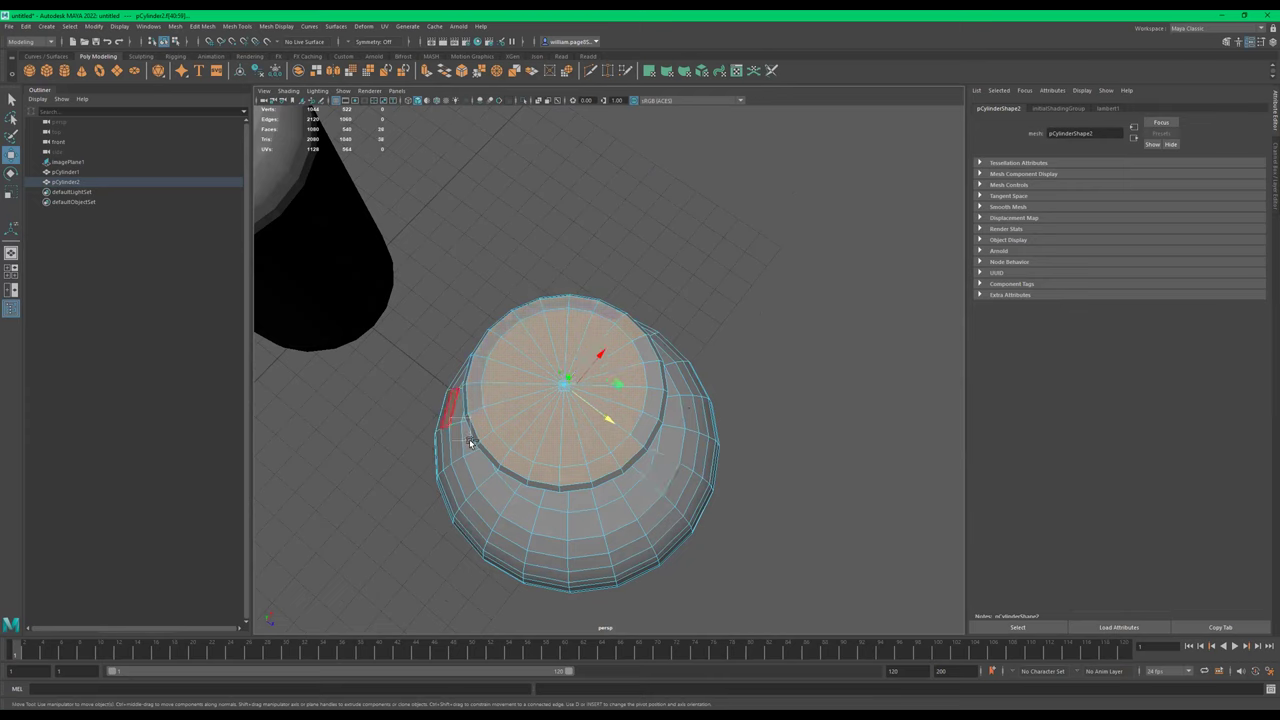
ctrl+drag(471, 443, 475, 446)
ctrl+drag(523, 518, 488, 442)
ctrl+drag(600, 526, 530, 472)
ctrl+drag(626, 455, 655, 486)
ctrl+click(604, 341)
Extrude the selected top cap faces of the duplicate with an inward offset of about 0.52
alt+drag(663, 360, 628, 319)
alt+middle_drag(628, 319, 646, 367)
alt+drag(646, 364, 654, 369)
key(ctrl+e)
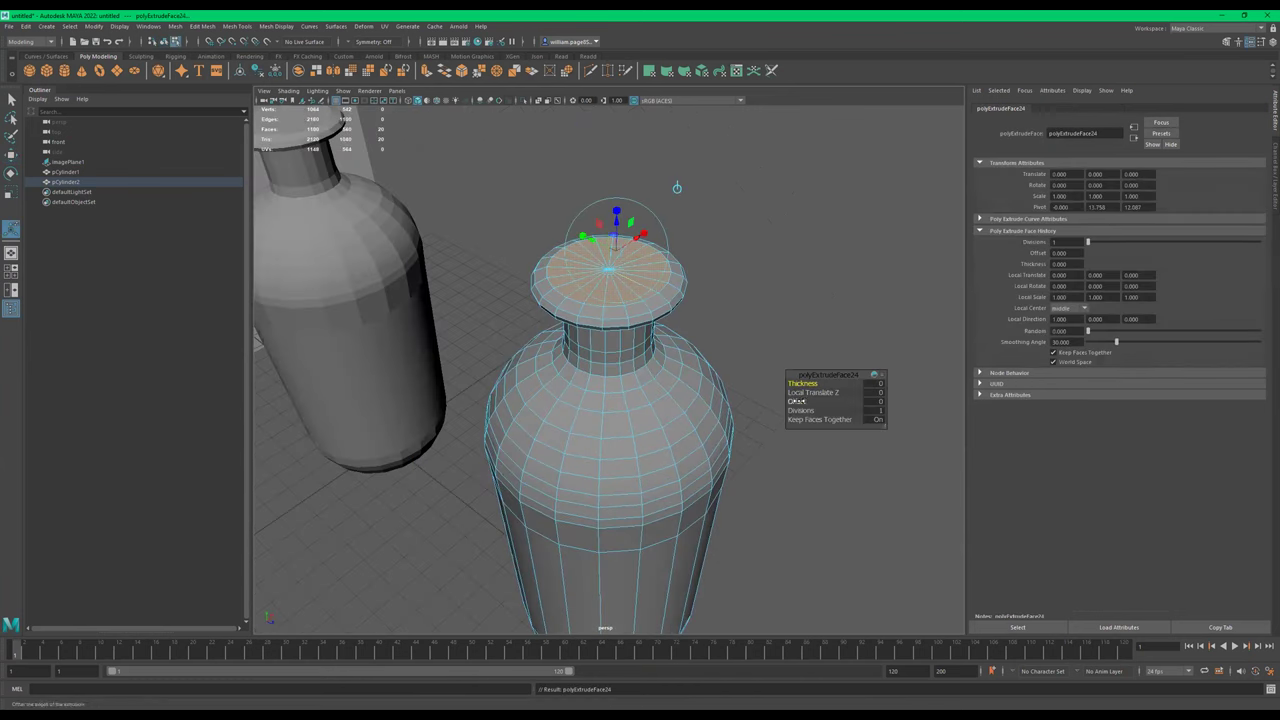
drag(797, 401, 820, 401)
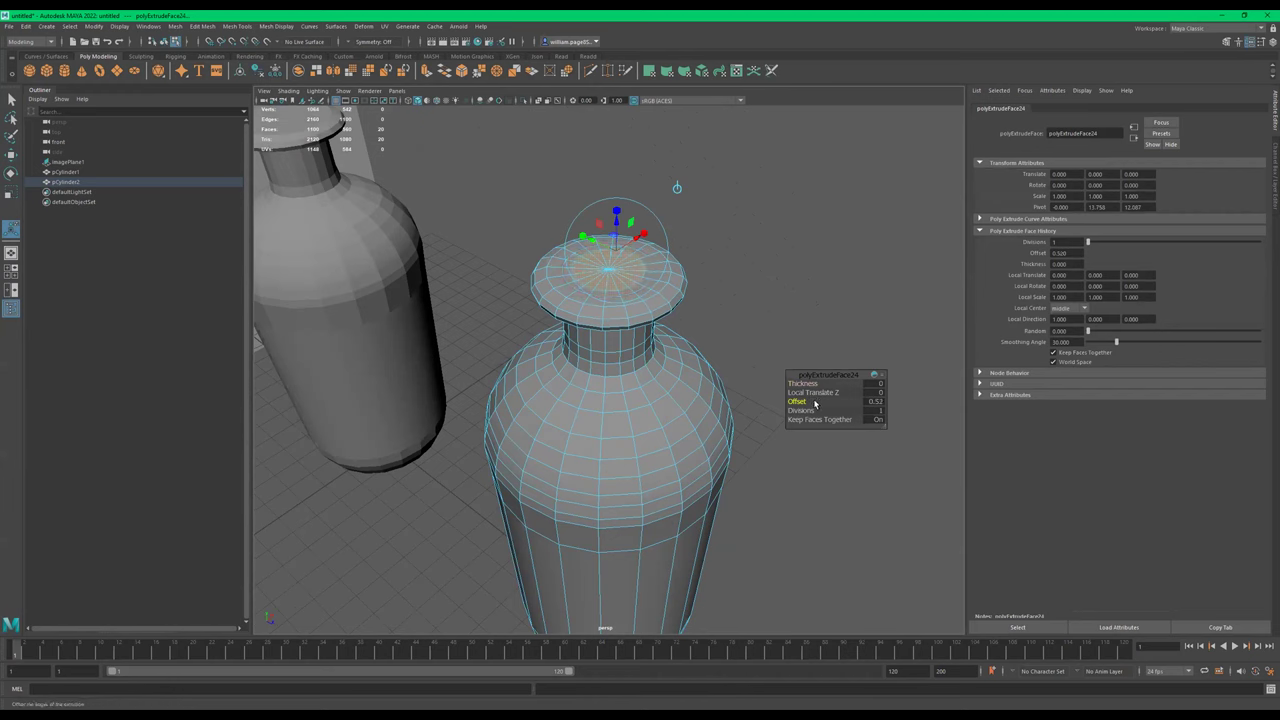
Try extruding the cap faces again down into the bottle, and undo back to the plain cap face selection
key(ctrl+e)
drag(616, 215, 626, 428)
alt+drag(638, 340, 477, 298)
key(ctrl+z)
key(ctrl+z)
key(ctrl+z)
key(ctrl+z)
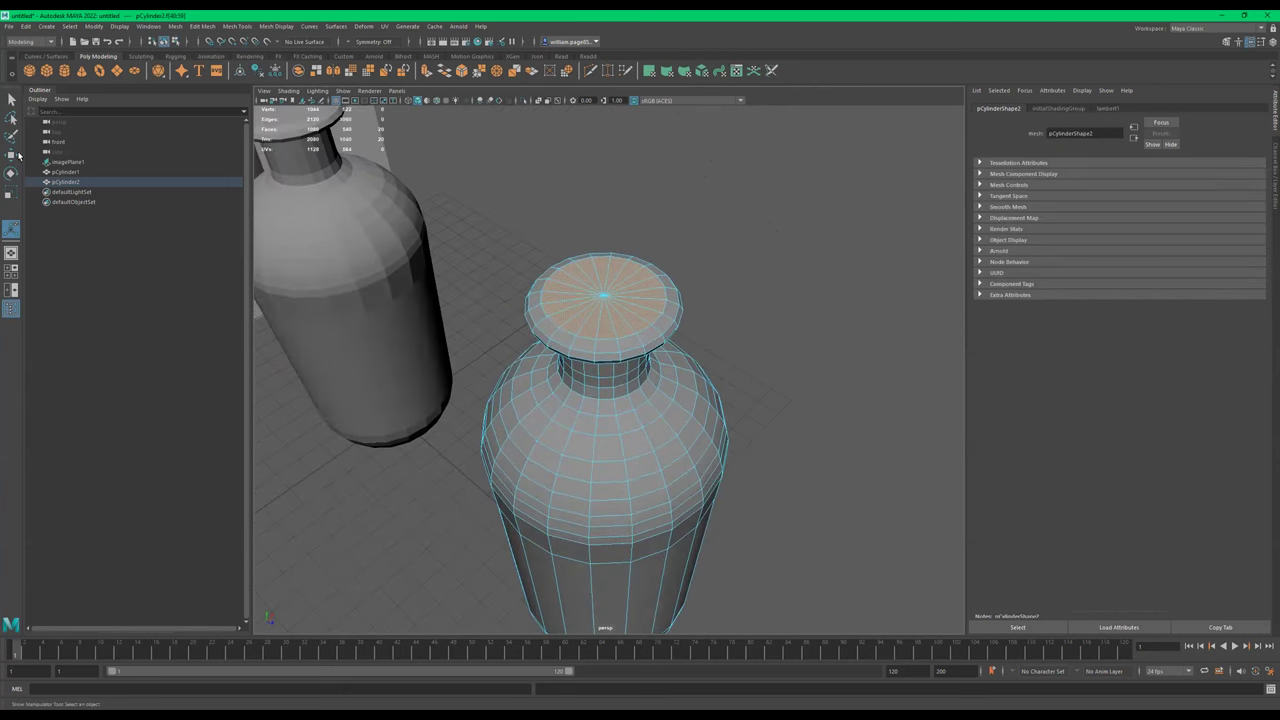
Try paint-selecting faces across the duplicate's shoulder and clear the whole face selection
click(12, 136)
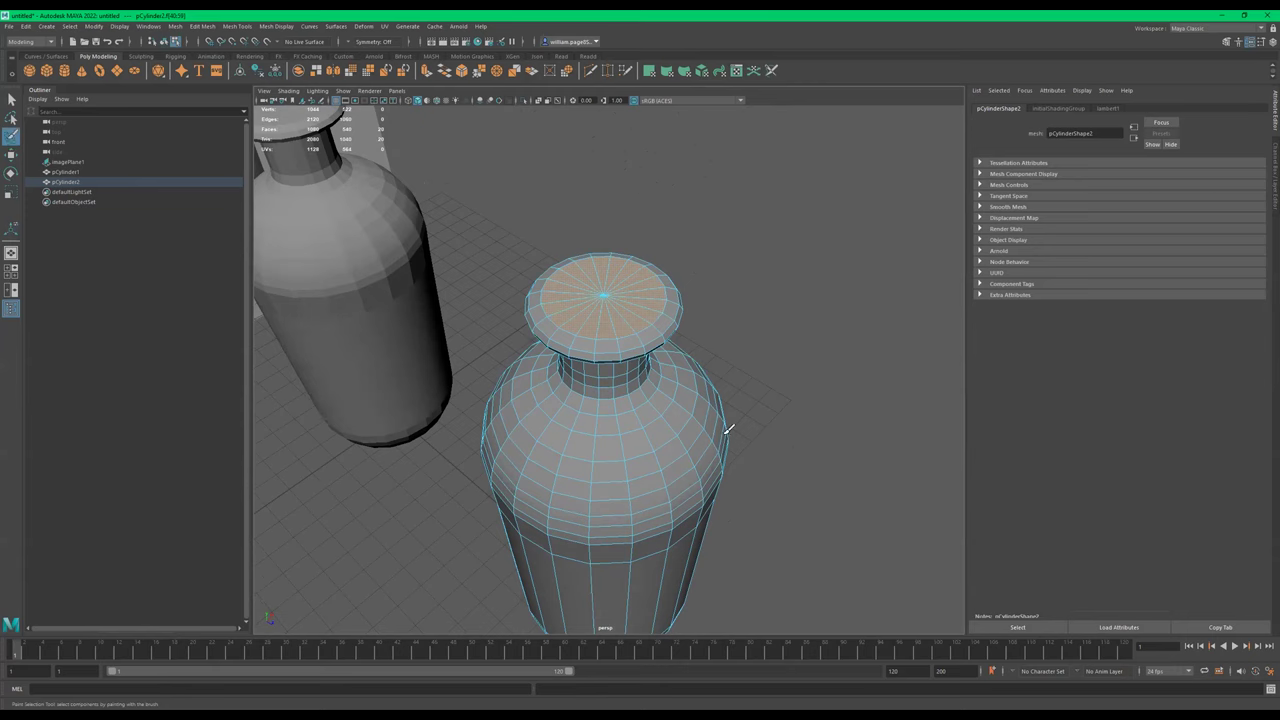
drag(711, 442, 578, 436)
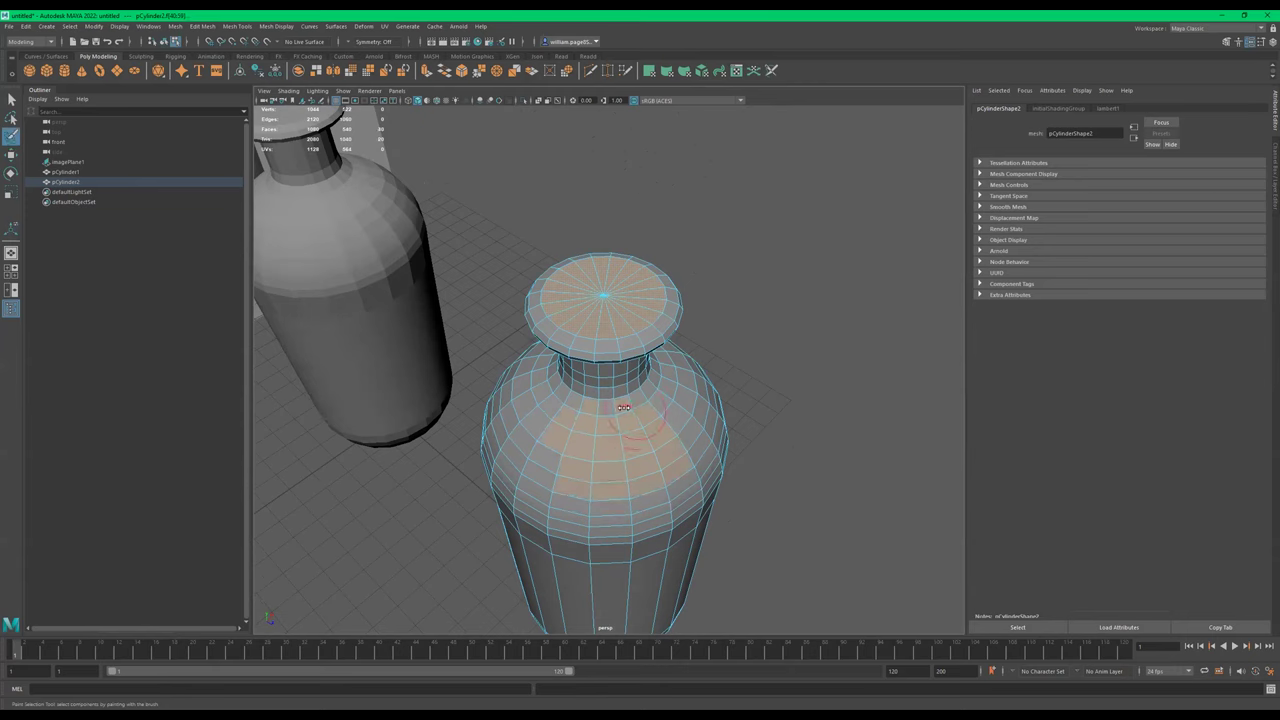
mouse_move(670, 412)
mouse_down()
mouse_move(564, 451)
mouse_move(549, 496)
mouse_up()
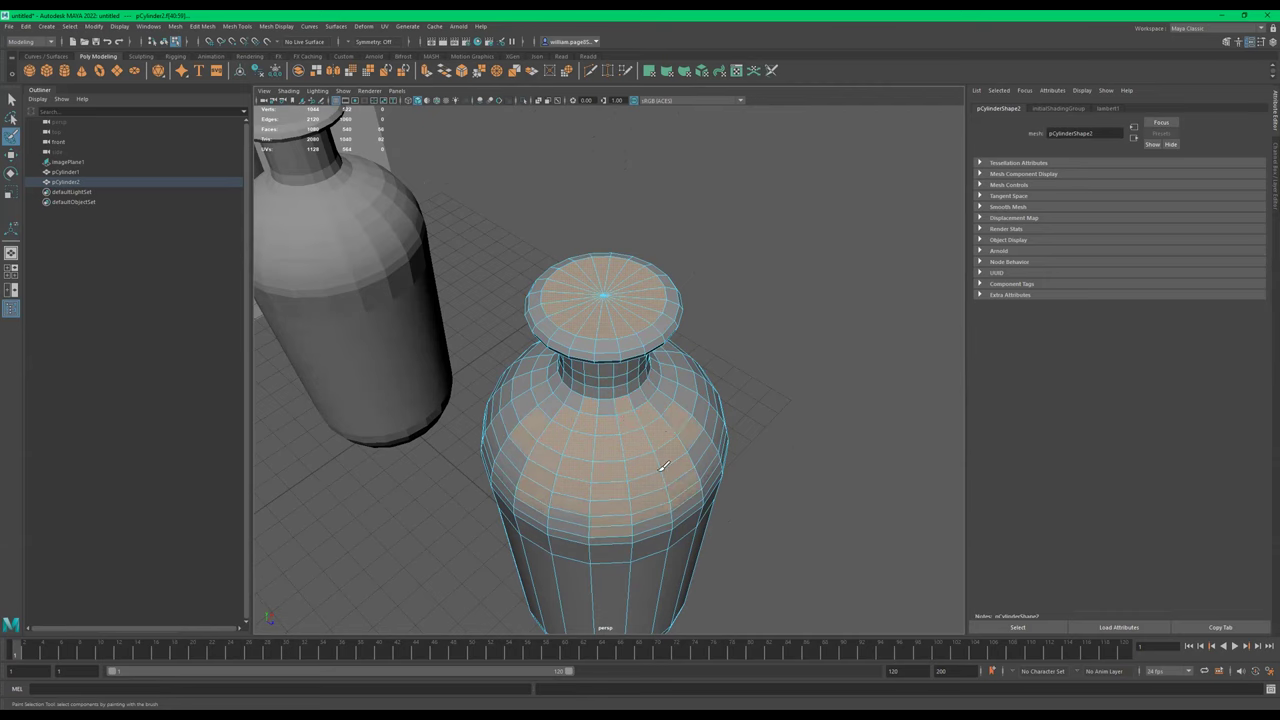
alt+drag(684, 450, 680, 424)
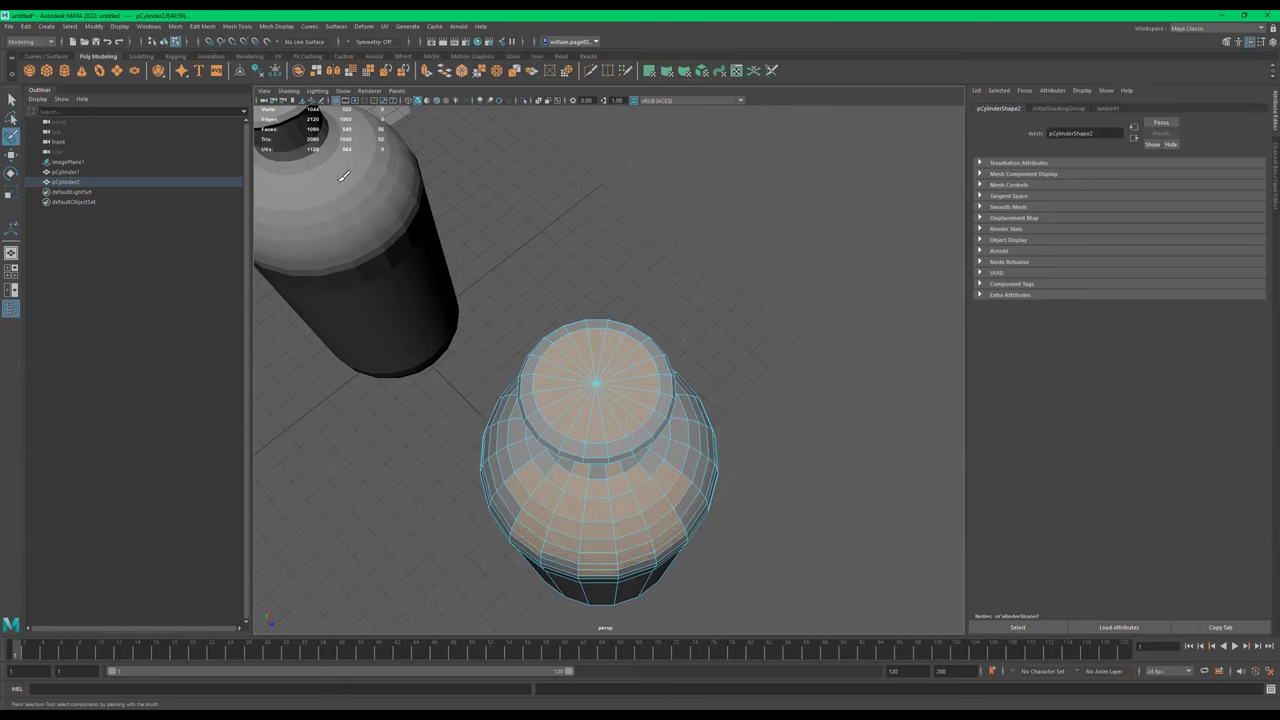
key(q)
click(591, 297)
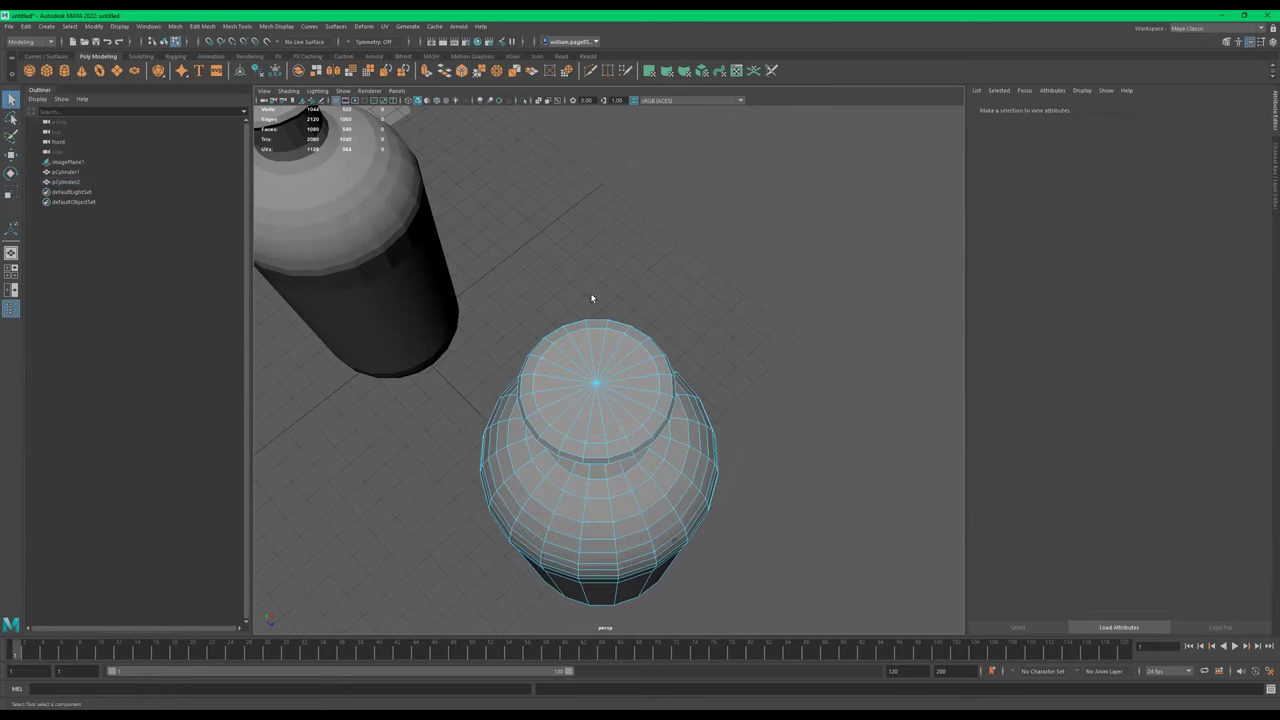
Paint-select the flat cap faces on top of the duplicate's lip and delete them to open the neck
click(15, 138)
mouse_move(617, 370)
mouse_down()
mouse_move(572, 398)
mouse_move(617, 384)
mouse_move(609, 314)
mouse_move(657, 306)
mouse_move(577, 303)
mouse_move(585, 280)
mouse_up()
key(q)
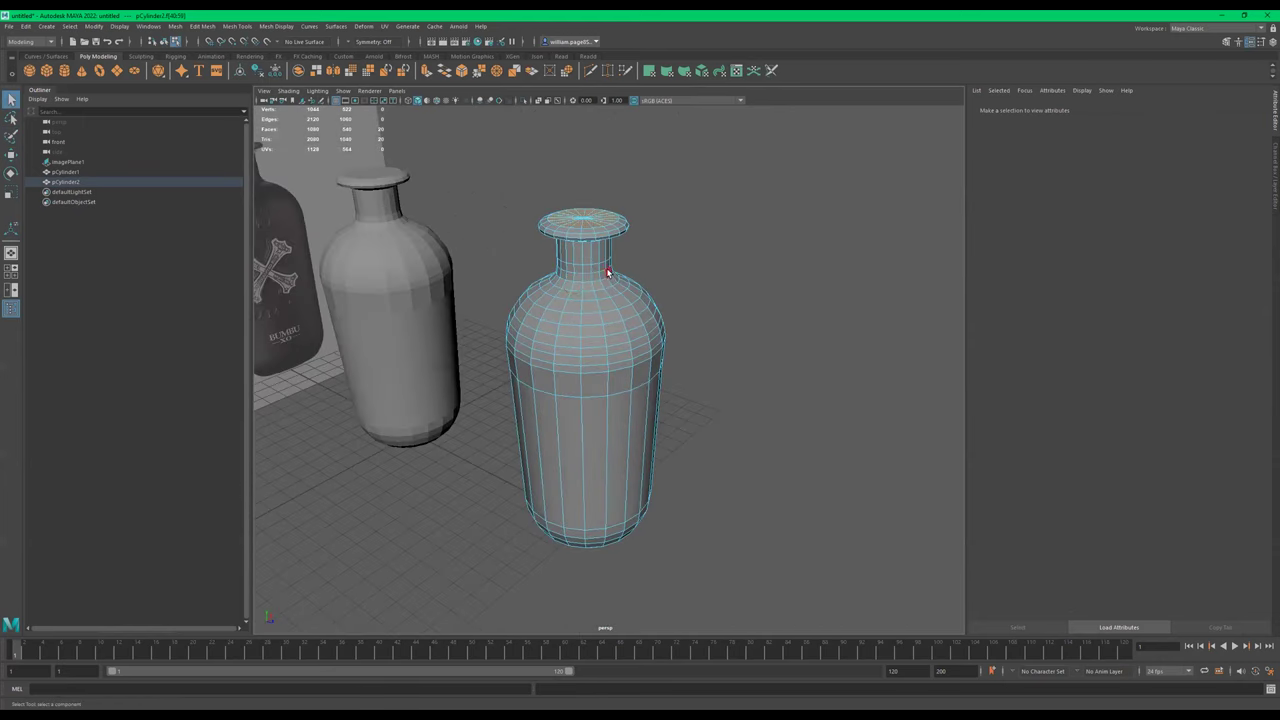
click(565, 236)
alt+drag(565, 236, 606, 340)
alt+right_drag(606, 340, 688, 333)
alt+drag(688, 333, 680, 290)
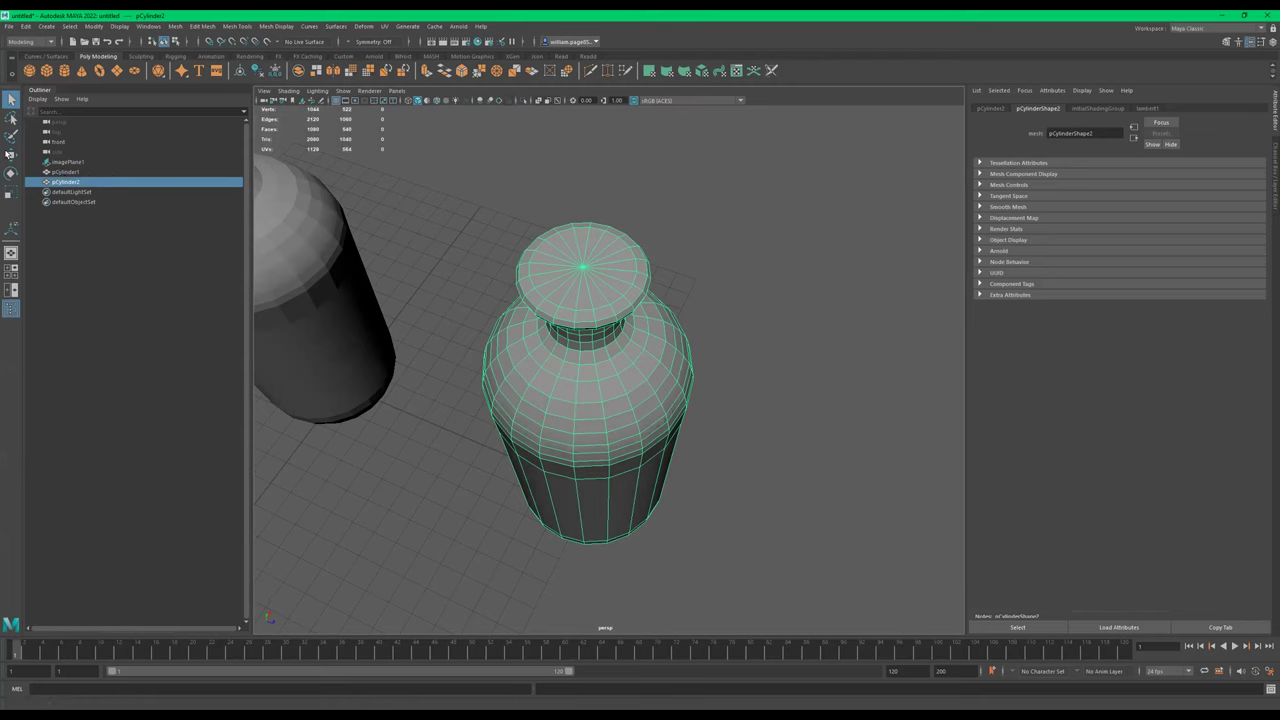
click(11, 136)
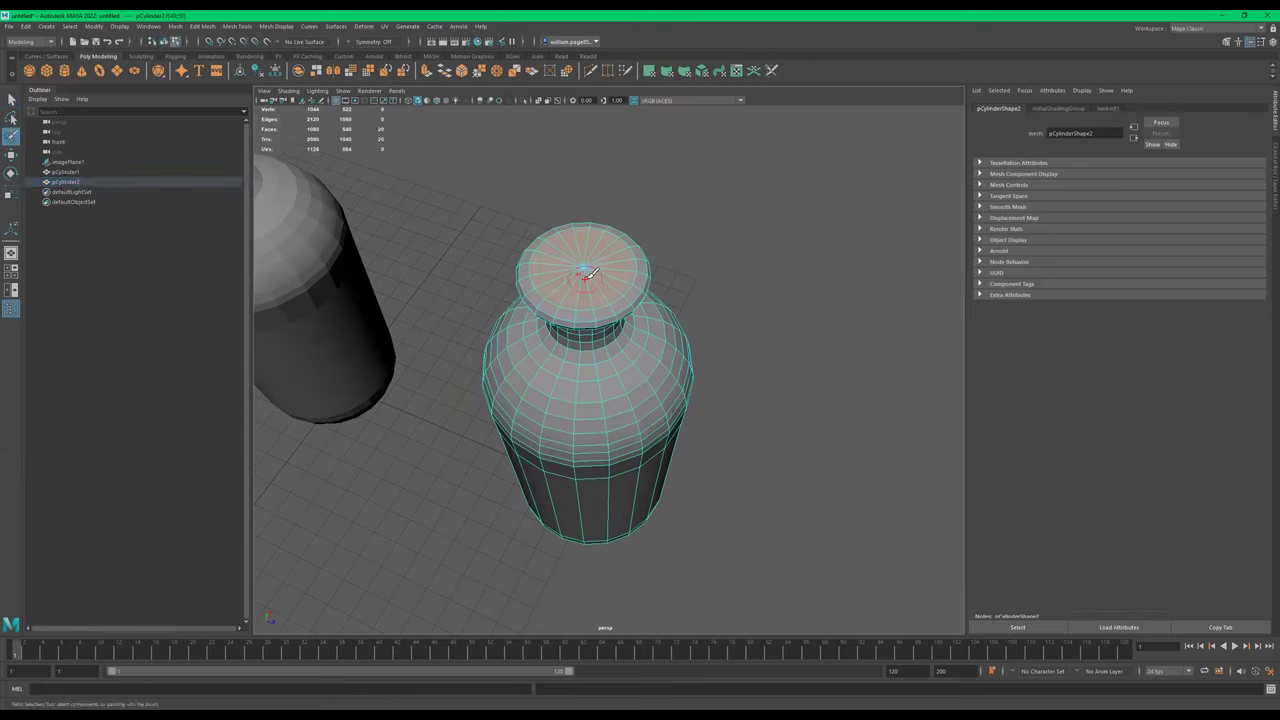
key(Delete)
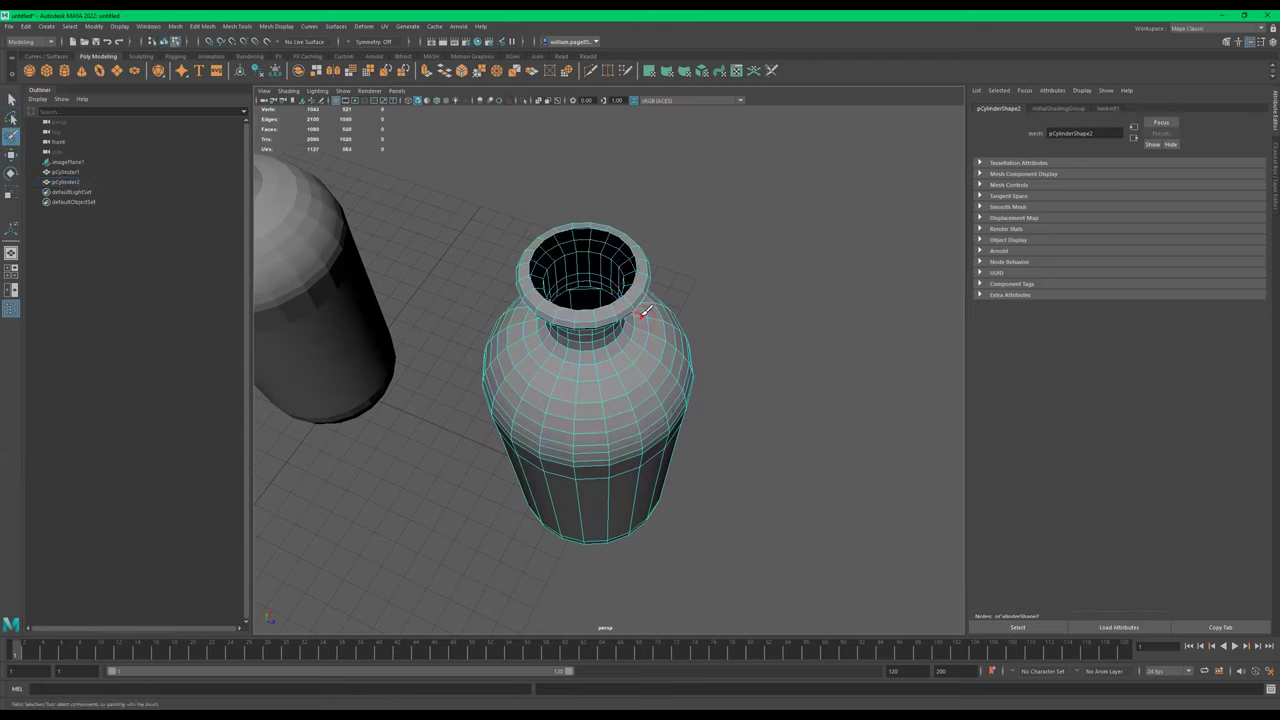
Extrude the whole open duplicate bottle with a thickness of about 0.17 to give its walls depth
key(q)
key(F8)
alt+drag(694, 376, 677, 355)
key(ctrl+e)
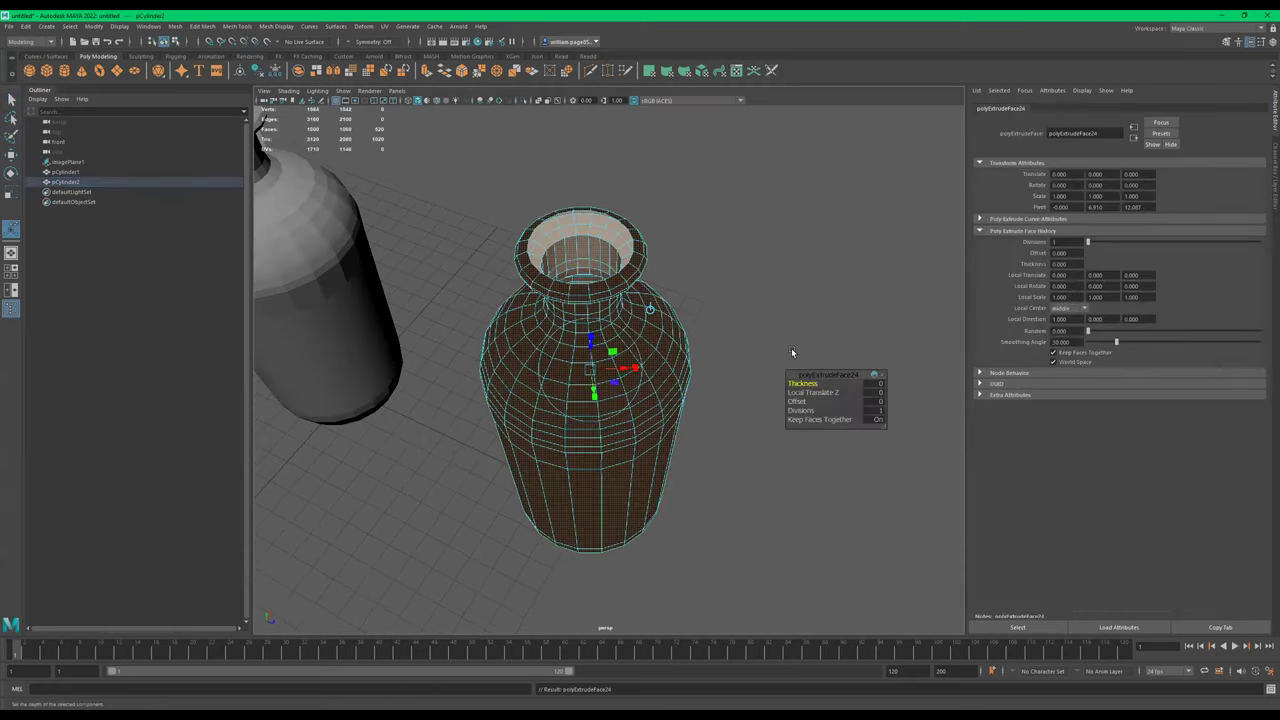
drag(795, 383, 807, 383)
alt+drag(606, 267, 571, 318)
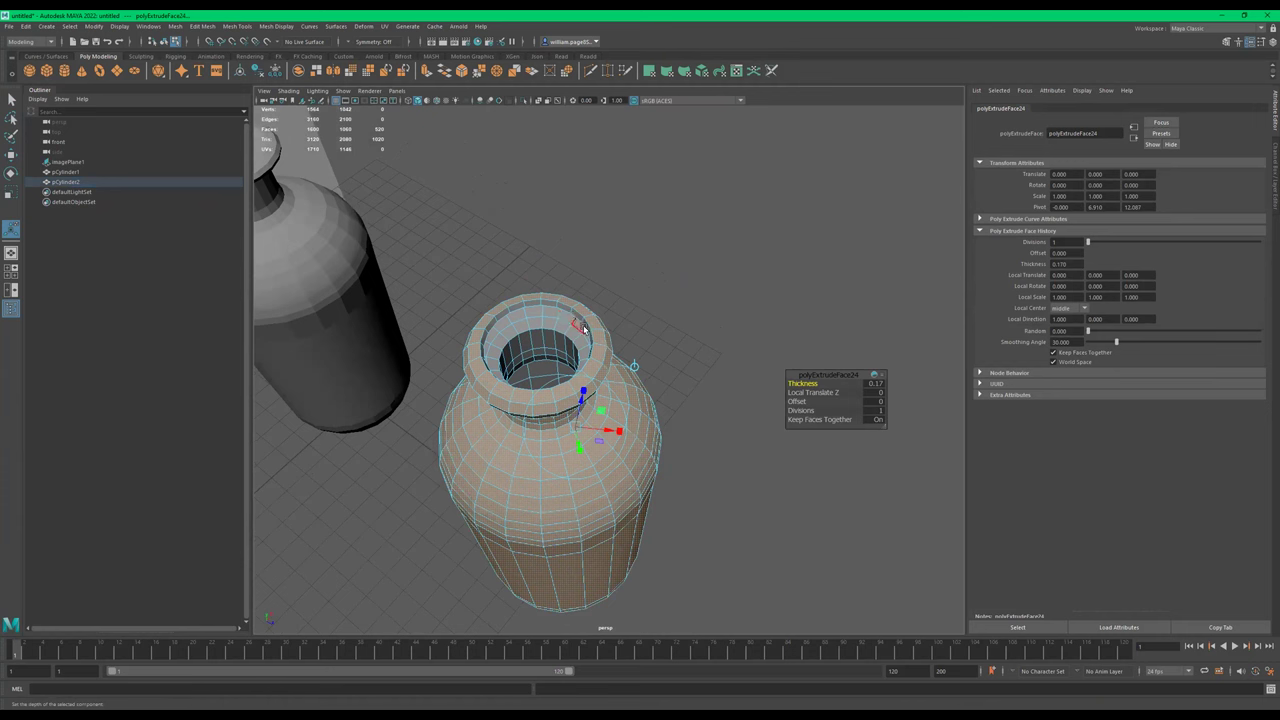
Examine the duplicate bottle's inner and outer walls in wireframe display
key(w)
alt+drag(614, 365, 611, 349)
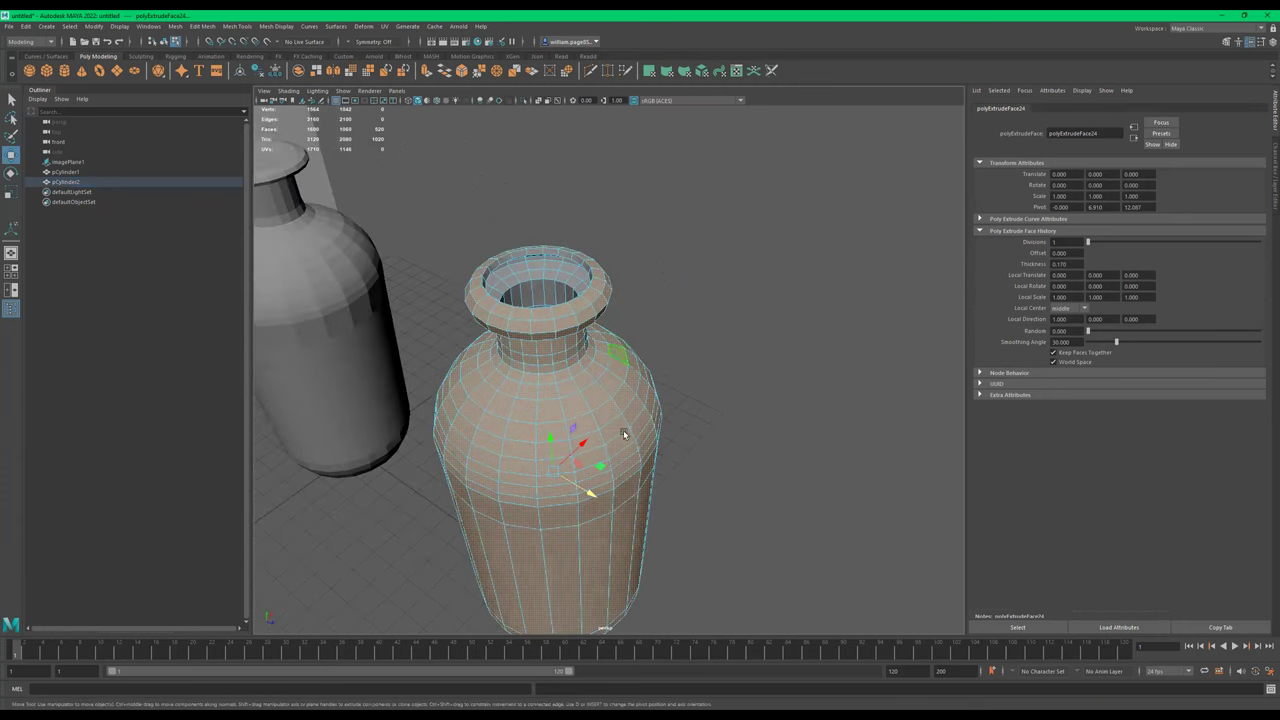
key(4)
alt+drag(622, 436, 621, 369)
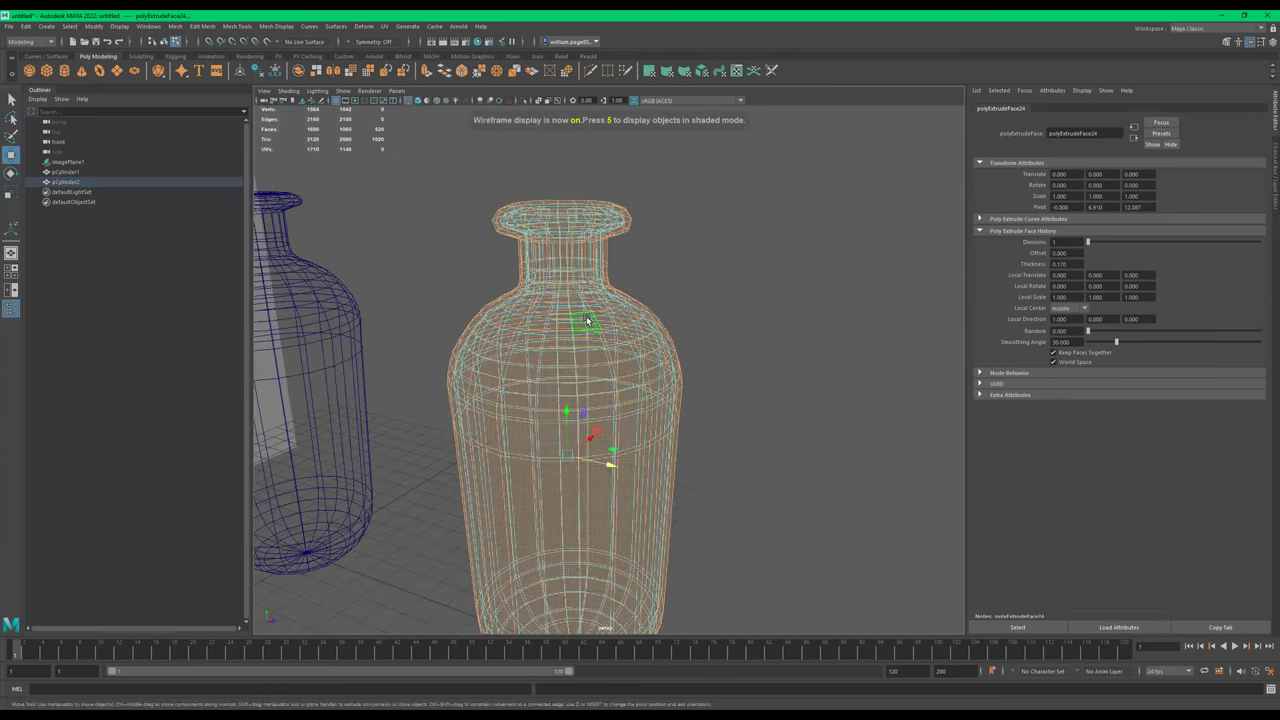
click(733, 274)
alt+drag(733, 274, 611, 358)
Return to shaded display and turn on smooth mesh preview for the duplicate bottle, leaving nothing selected
click(602, 362)
key(5)
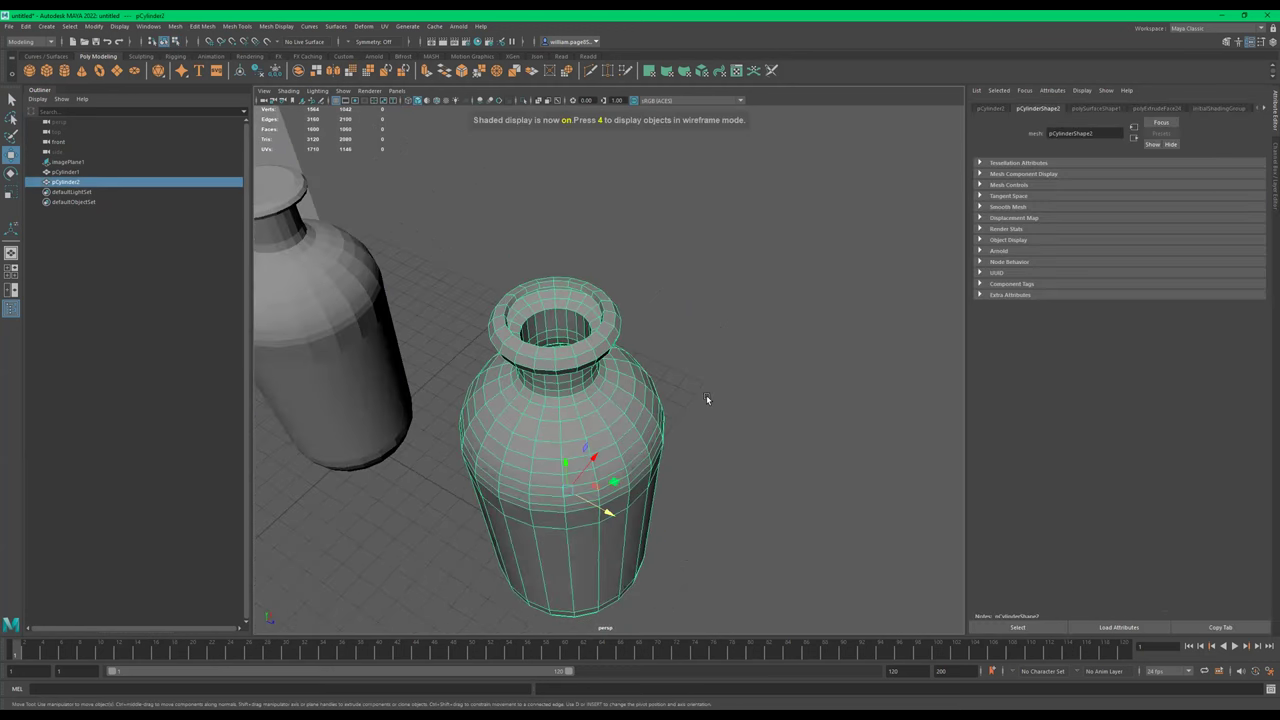
key(3)
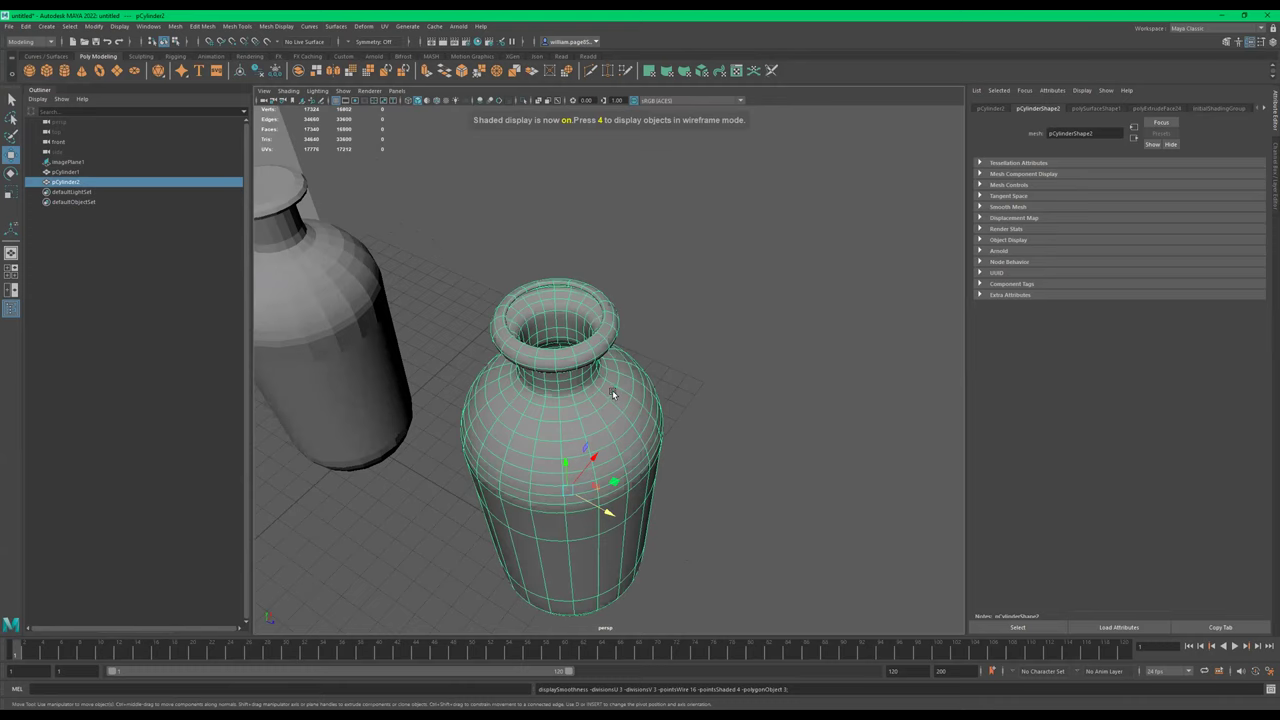
click(780, 337)
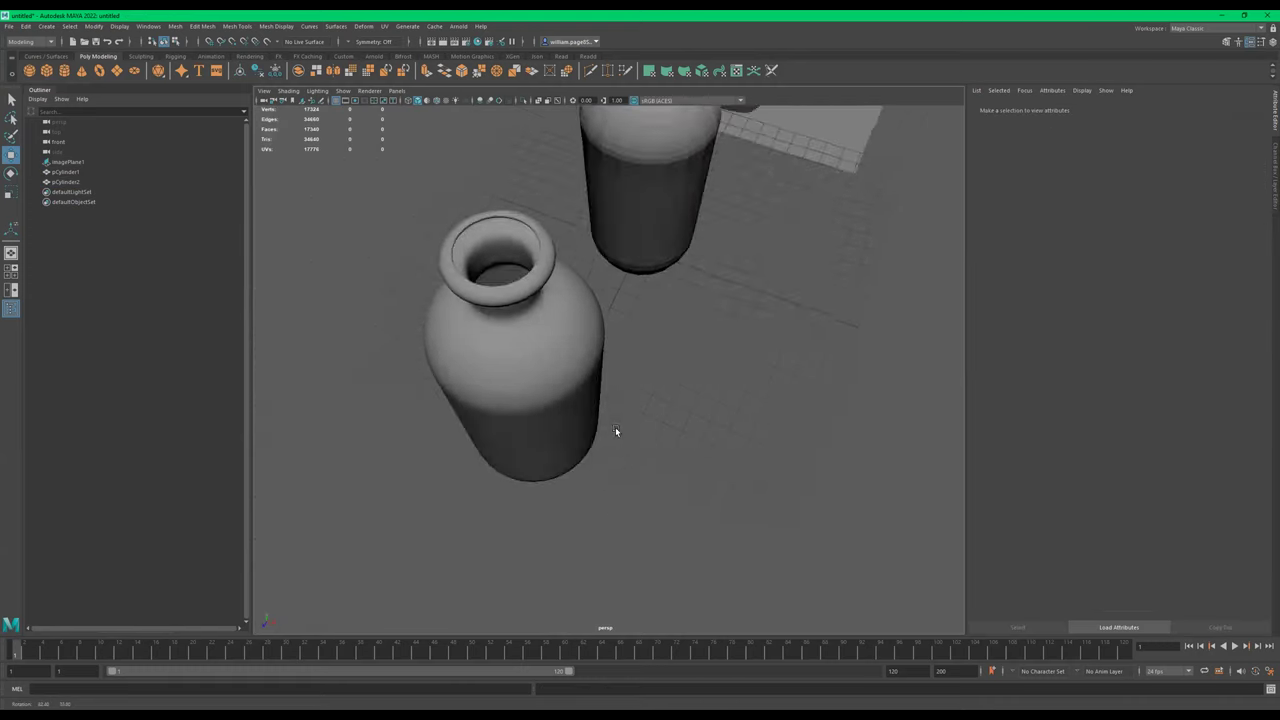